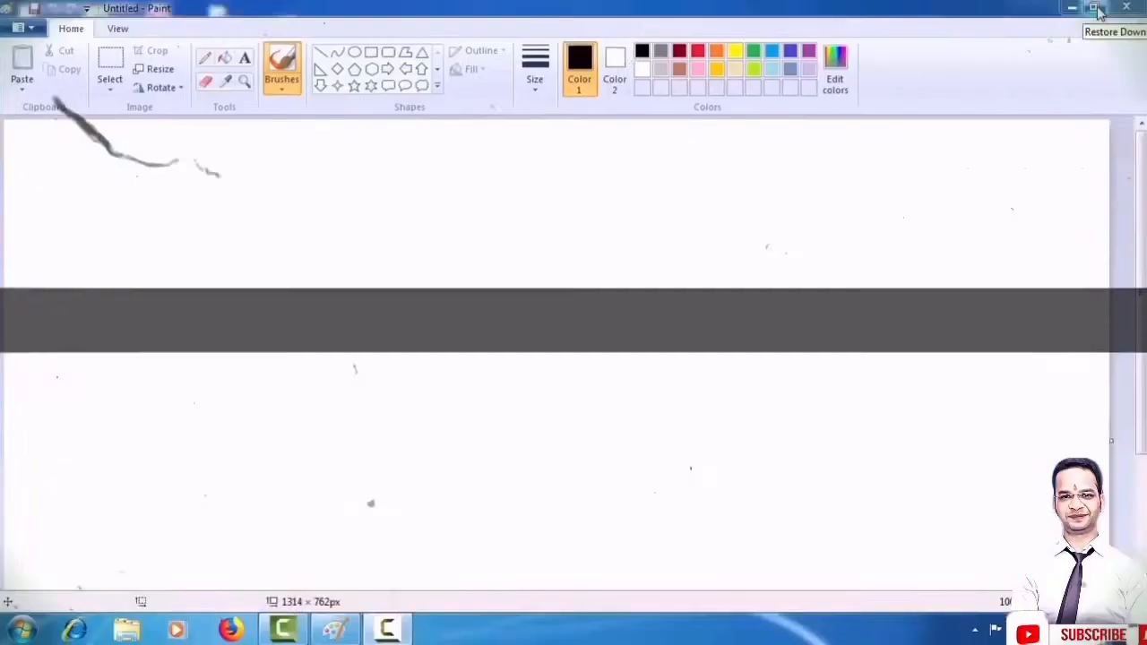
Cycle the Paint window through its restored, maximized and minimized states, ending with it maximized on screen.
click(1093, 8)
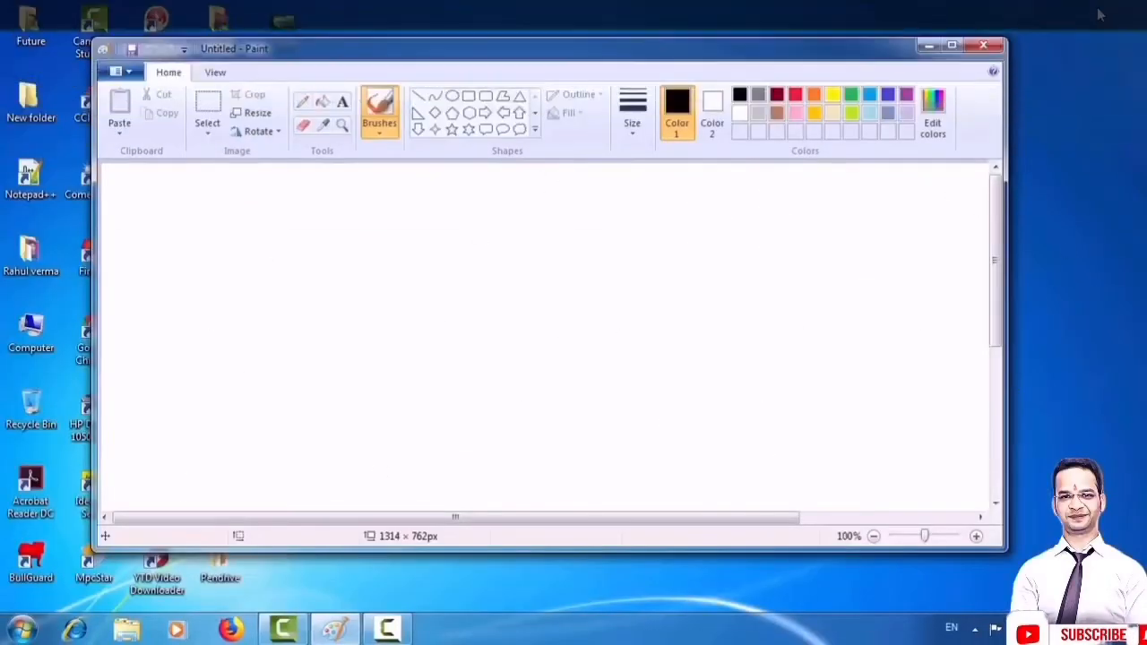
click(952, 46)
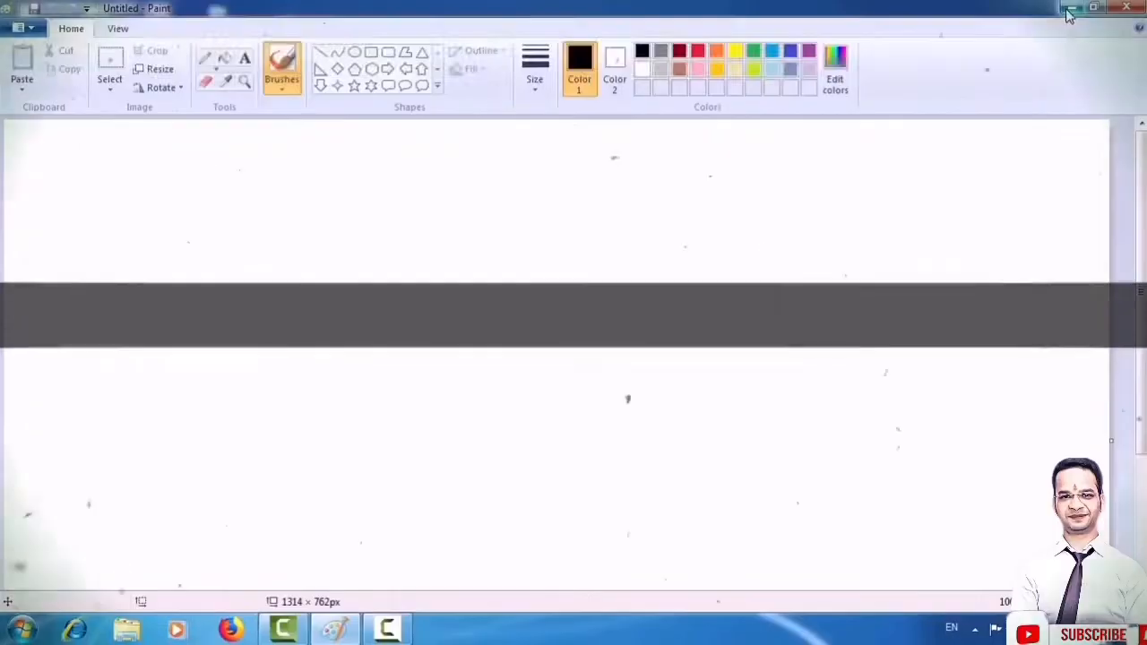
click(1071, 9)
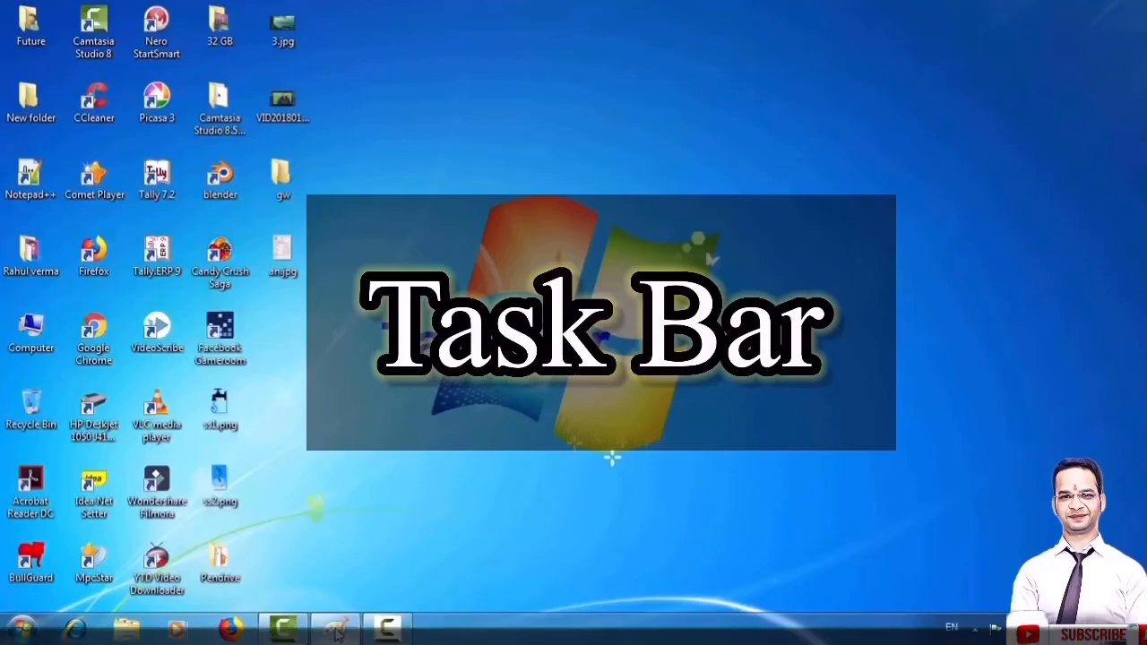
click(336, 631)
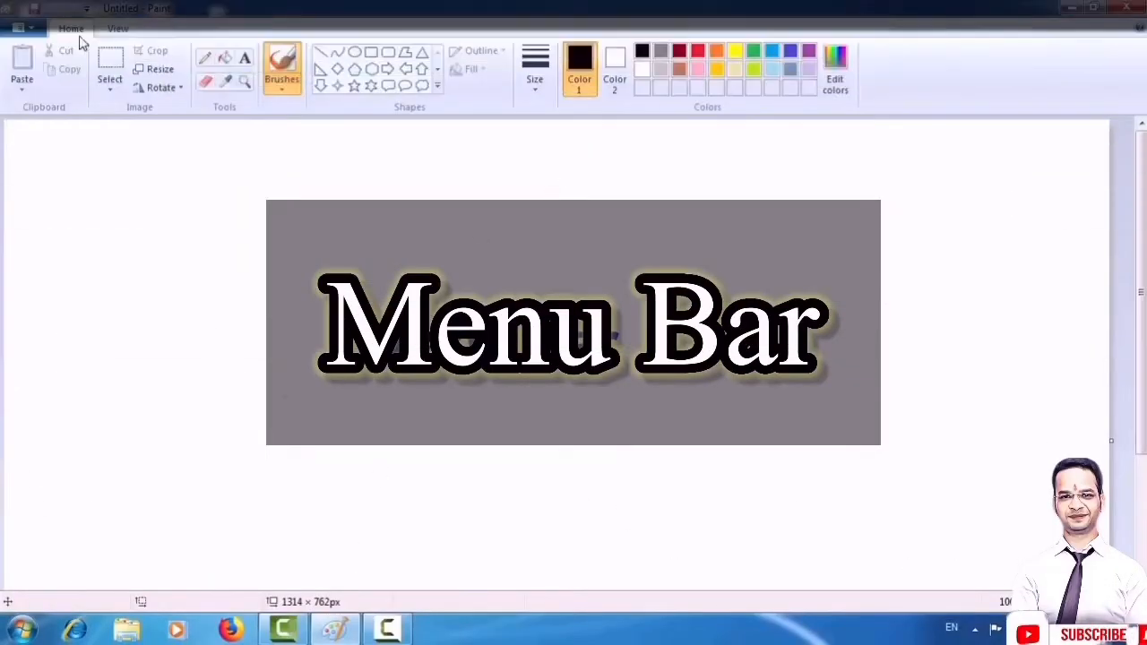
Look over the view options and preview the canvas two zoom levels smaller before returning to 100%.
click(79, 32)
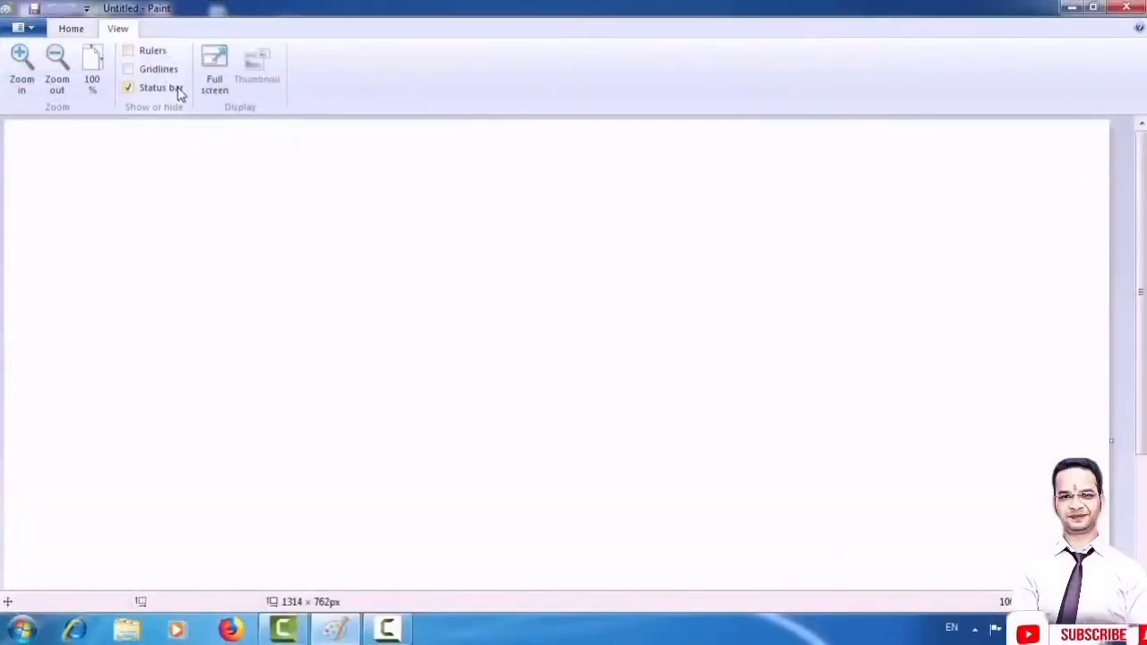
click(74, 34)
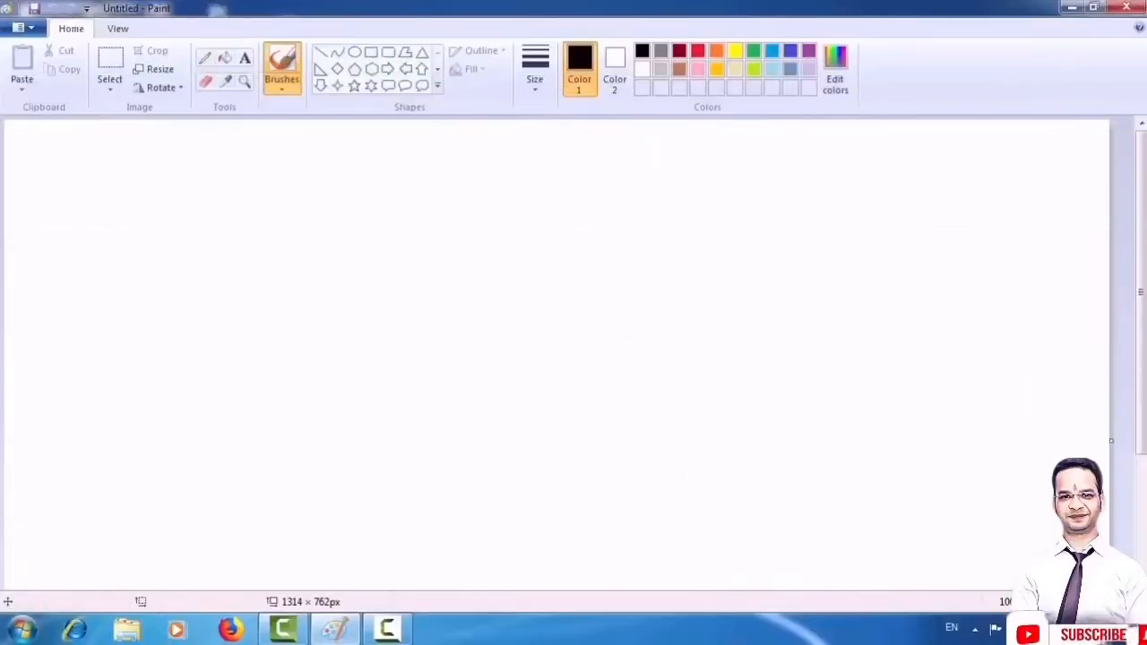
key(ctrl+Page_Down)
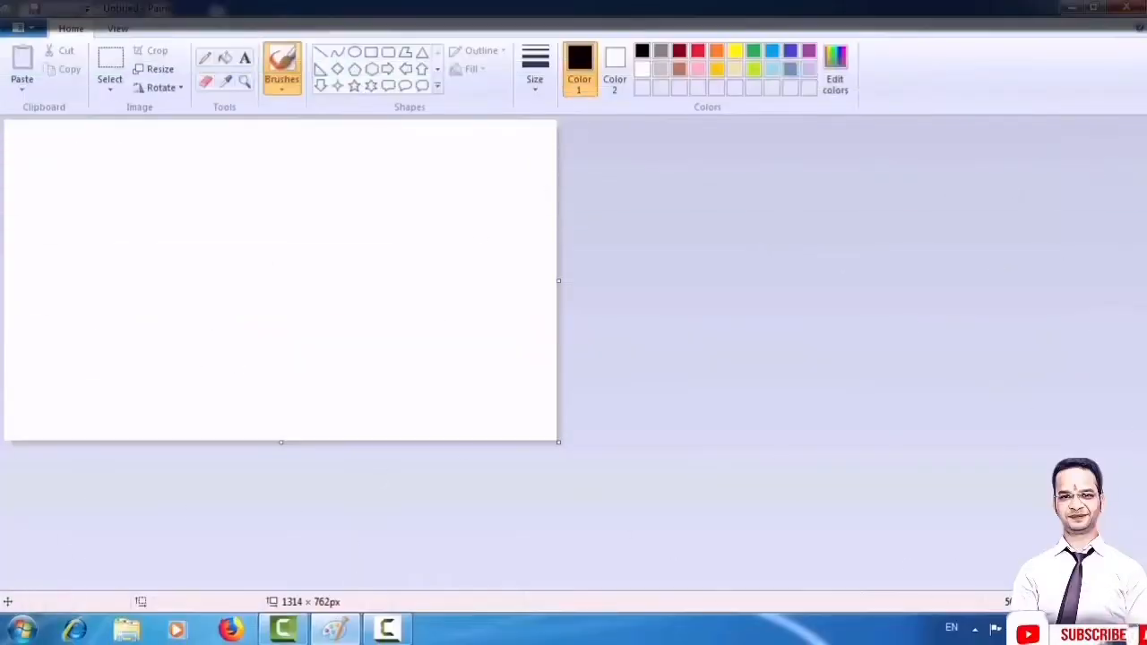
key(ctrl+Page_Down)
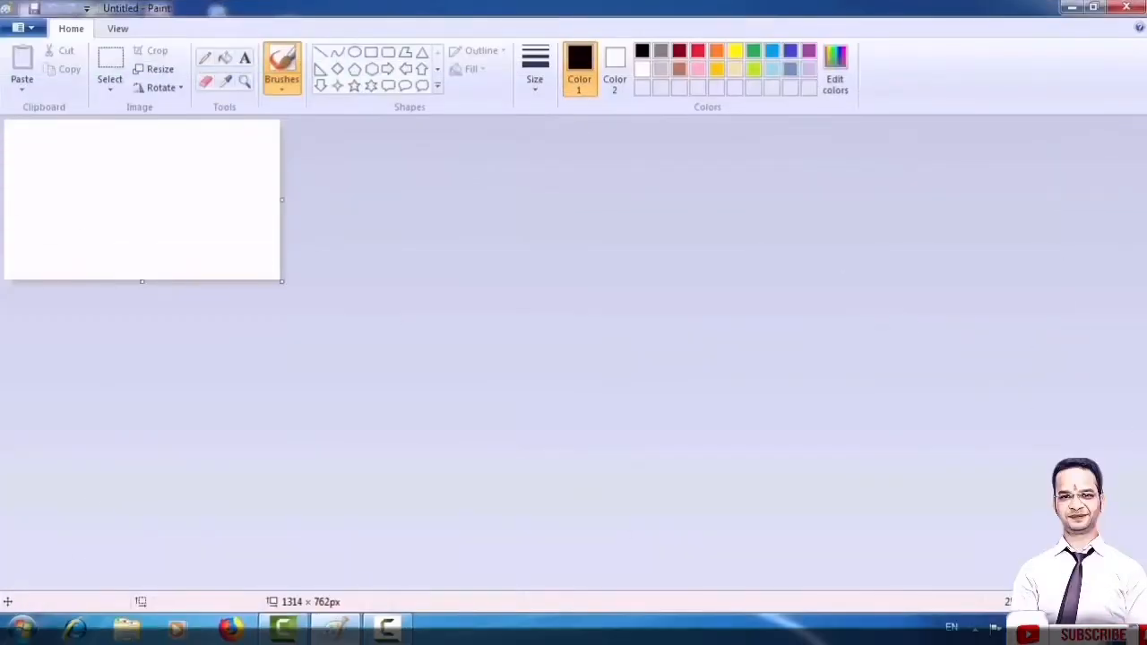
key(ctrl+Page_Up)
key(ctrl+Page_Up)
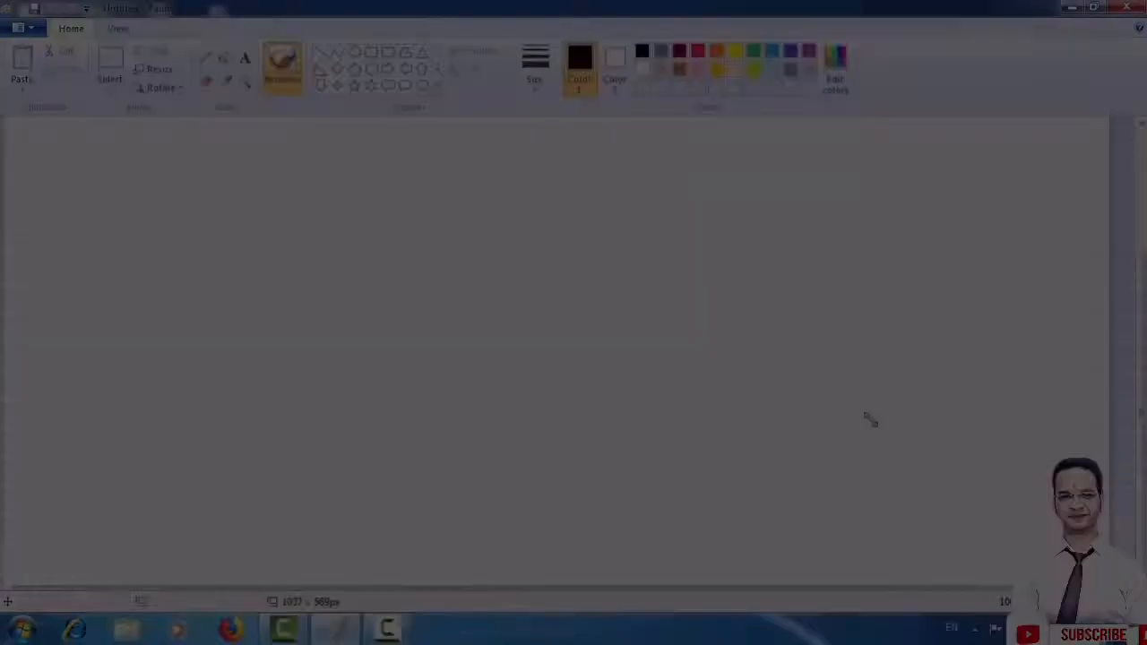
Resize the canvas to 803 × 428 px and enlarge it again past the visible drawing area.
drag(869, 419, 678, 303)
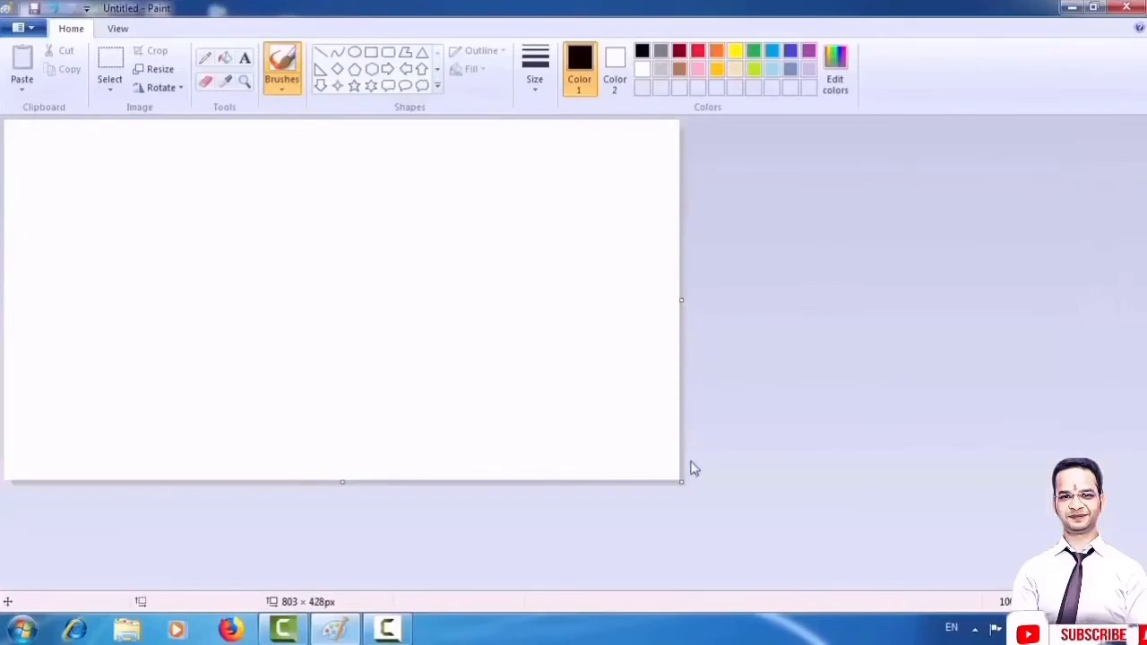
drag(680, 481, 1146, 596)
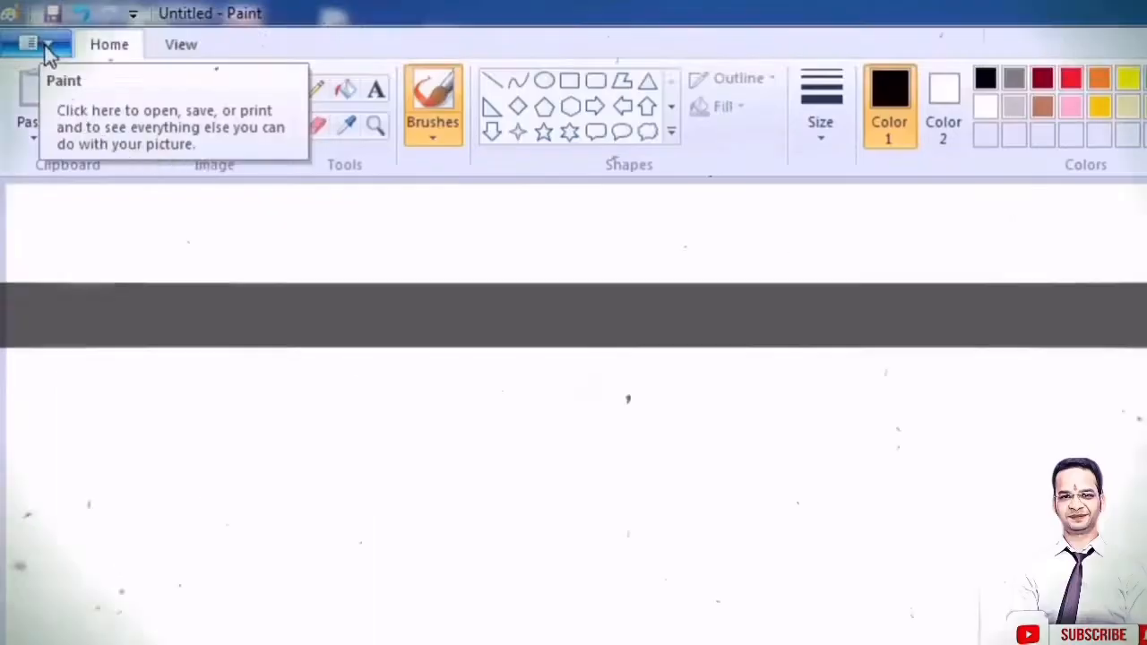
Preview 4000 hours.png in the Thumbnails folder without opening it, and look over the list of recent pictures.
click(49, 49)
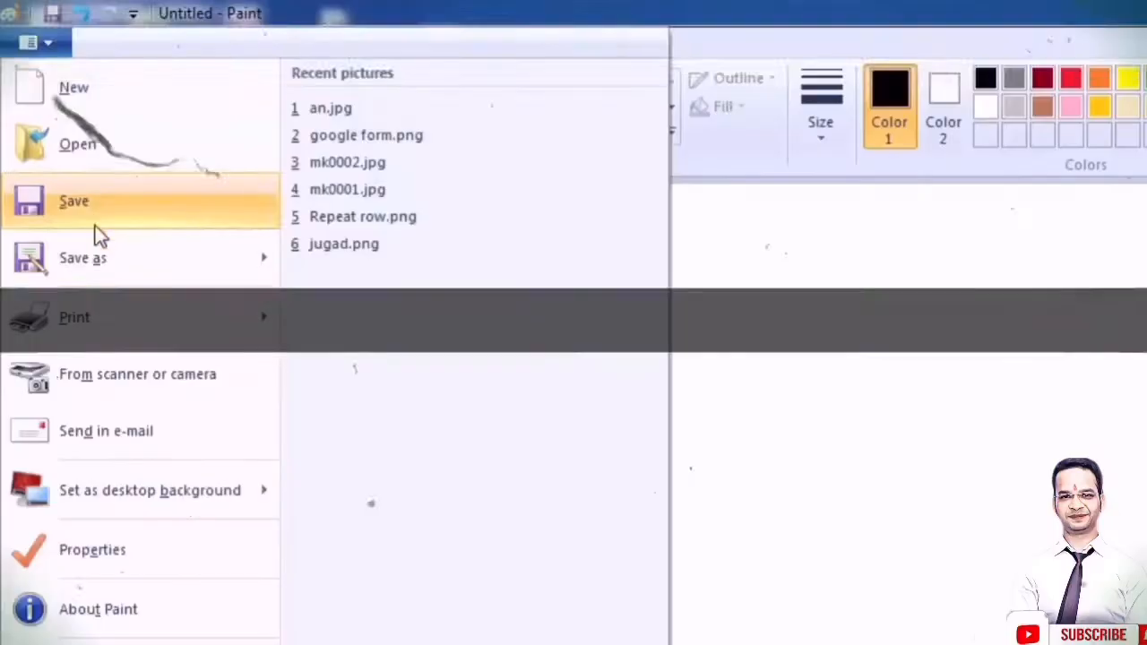
mouse_move(98, 324)
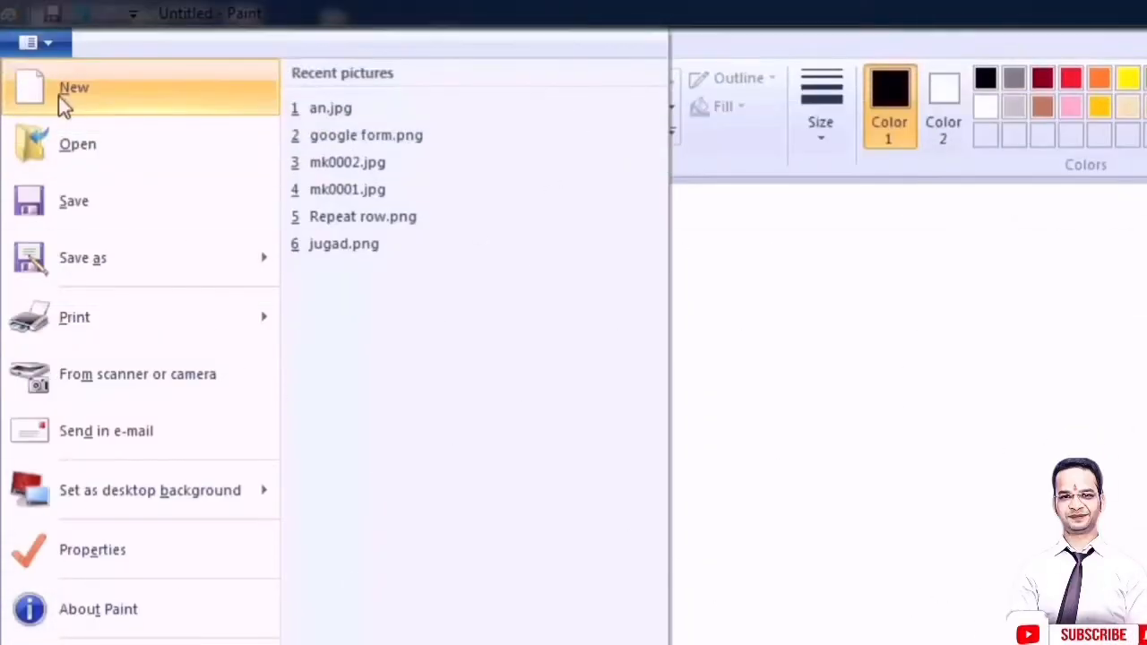
click(101, 145)
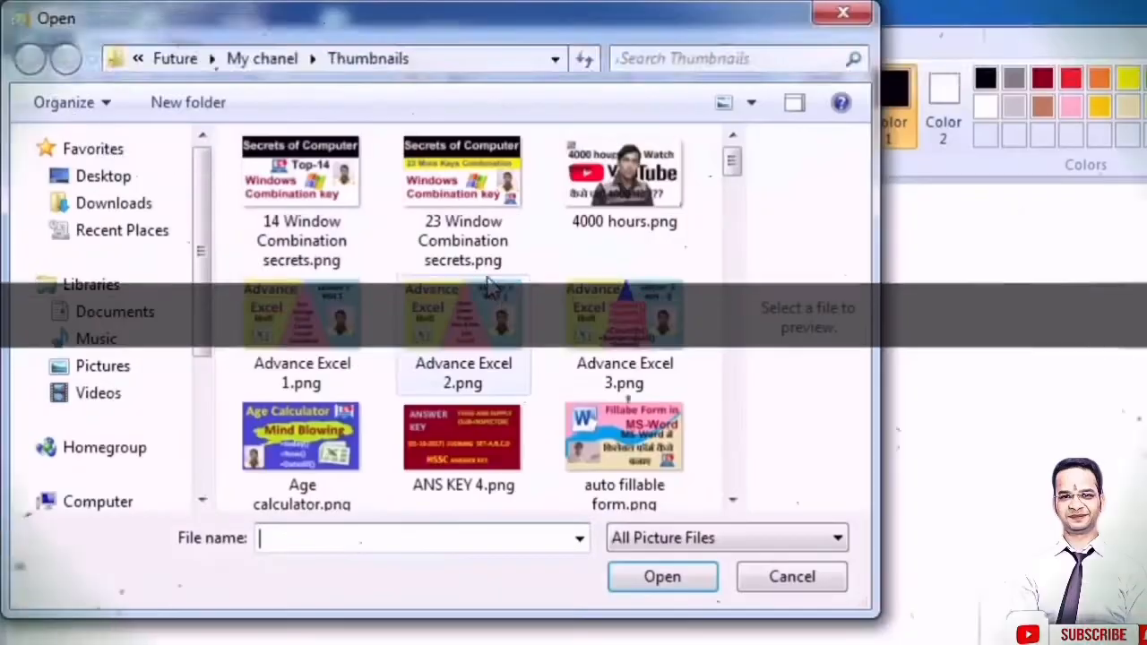
click(463, 309)
click(464, 199)
click(582, 195)
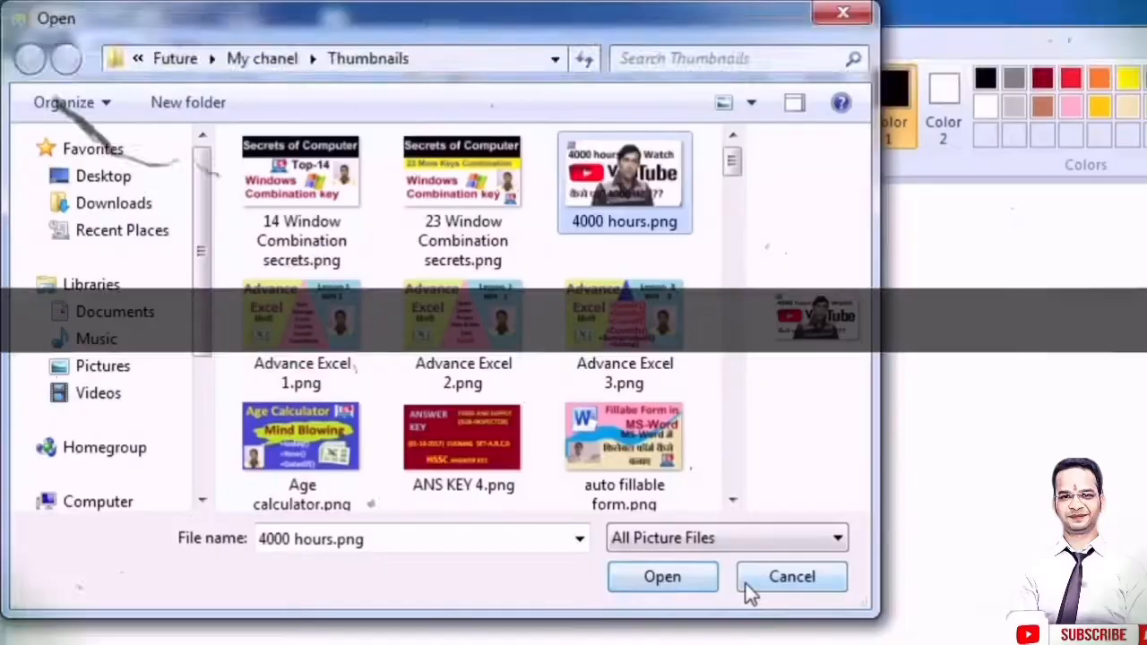
click(746, 584)
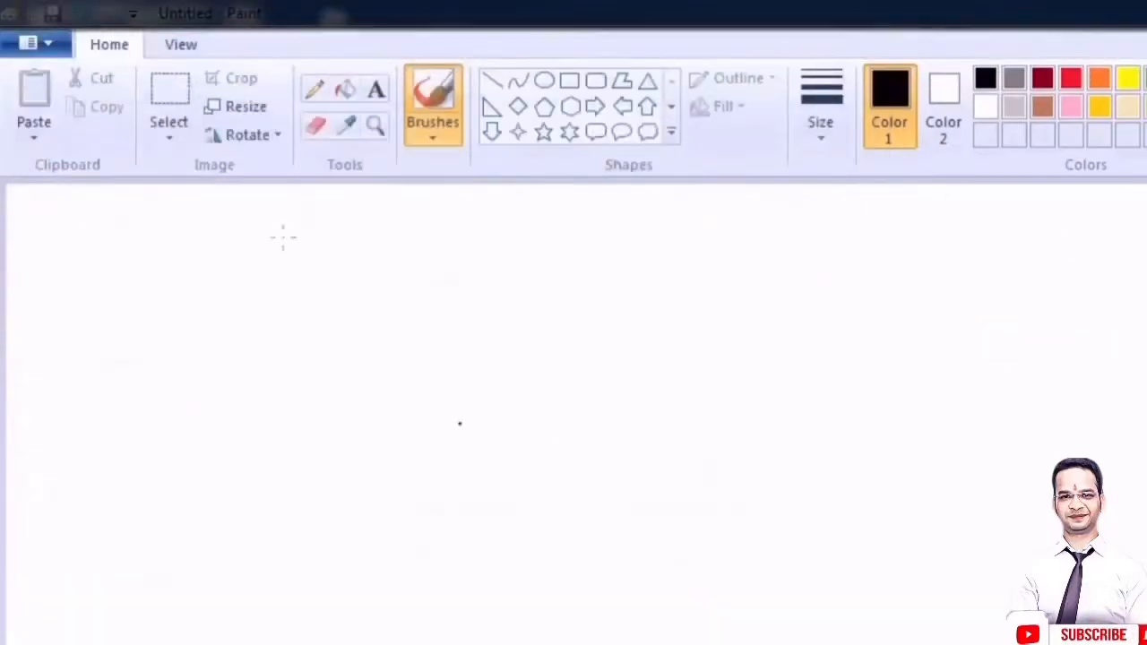
click(40, 45)
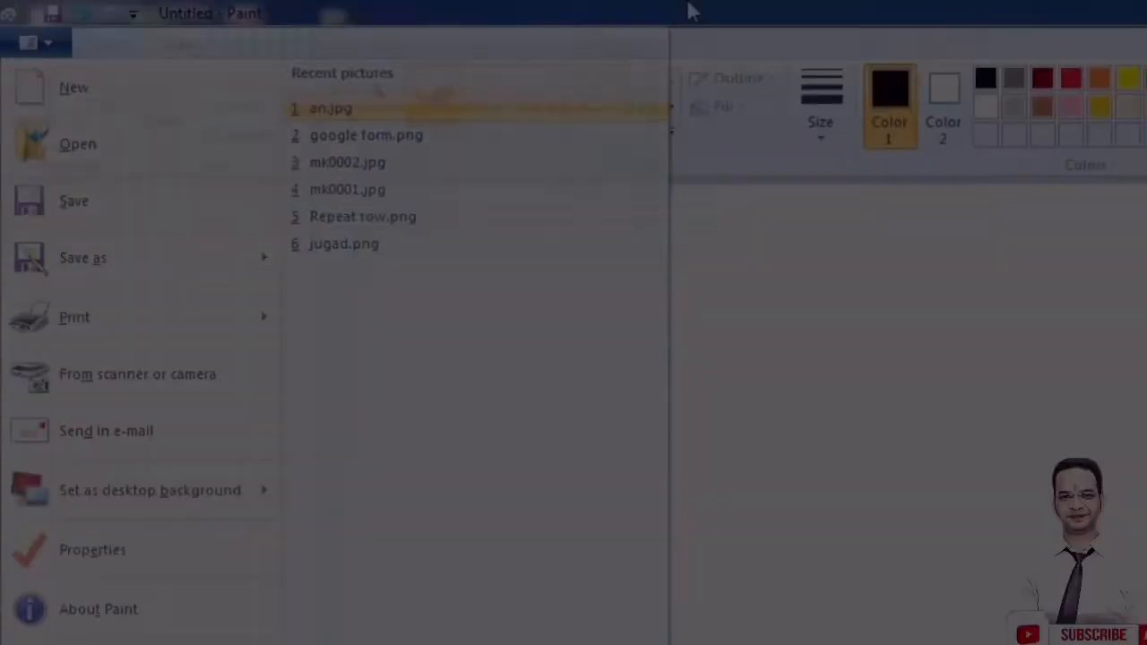
click(688, 11)
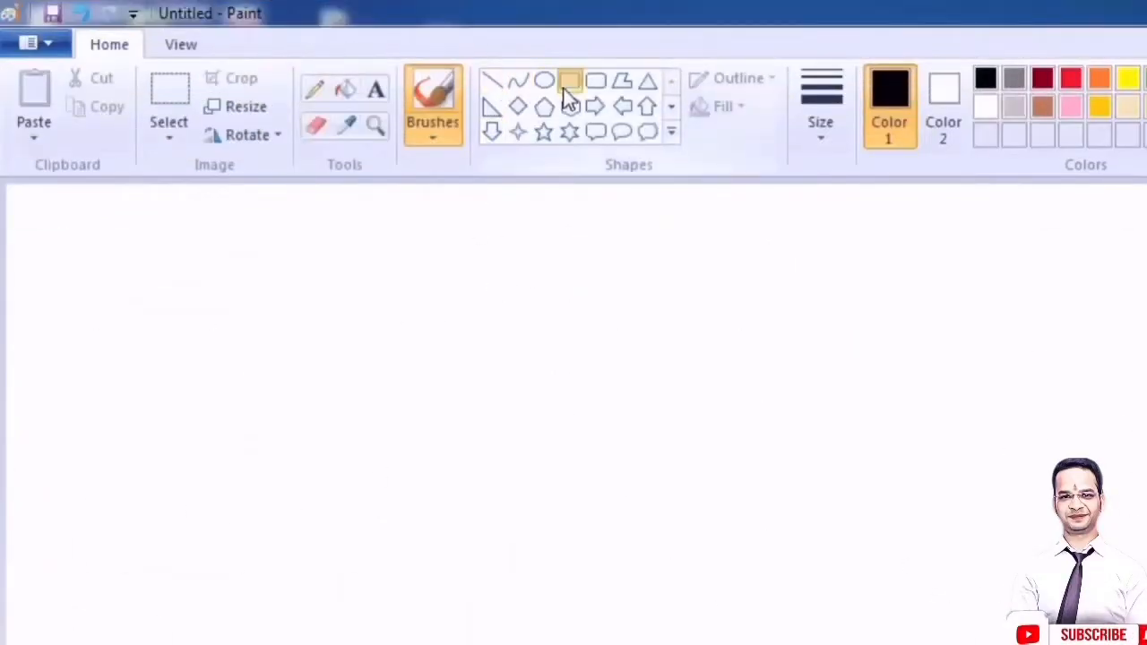
Draw three black rectangle outlines on the canvas, with the upper right one touching the corner of its neighbour.
drag(672, 387, 891, 509)
drag(880, 243, 1037, 383)
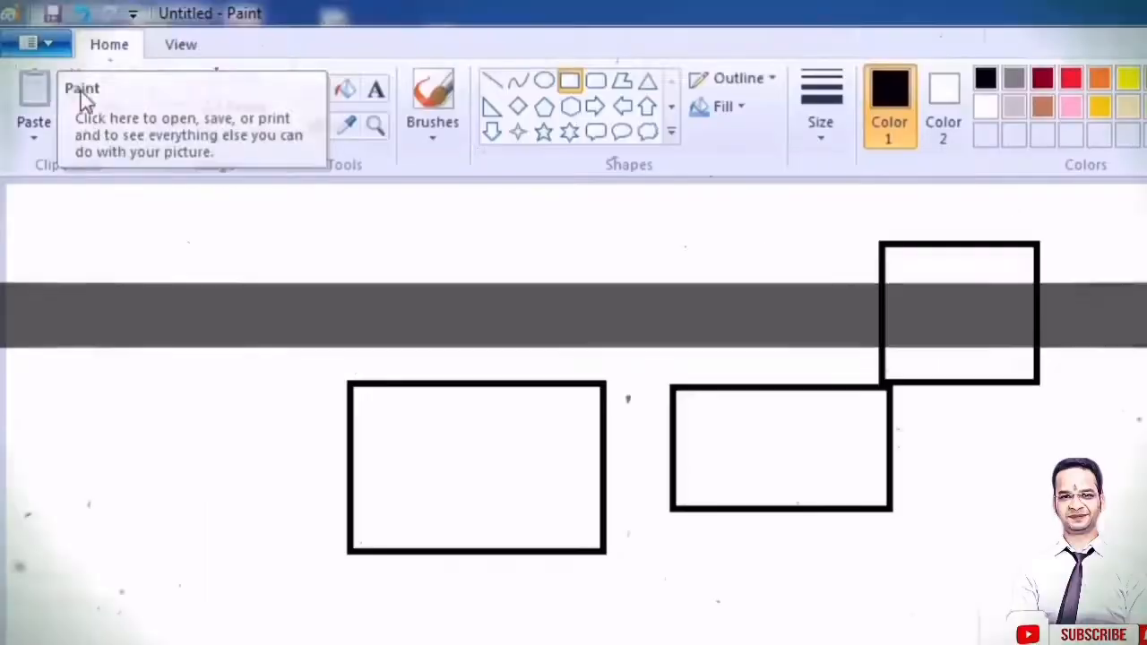
Examine the file formats offered for saving the picture, trying 24-bit Bitmap, and cancel the save.
click(49, 44)
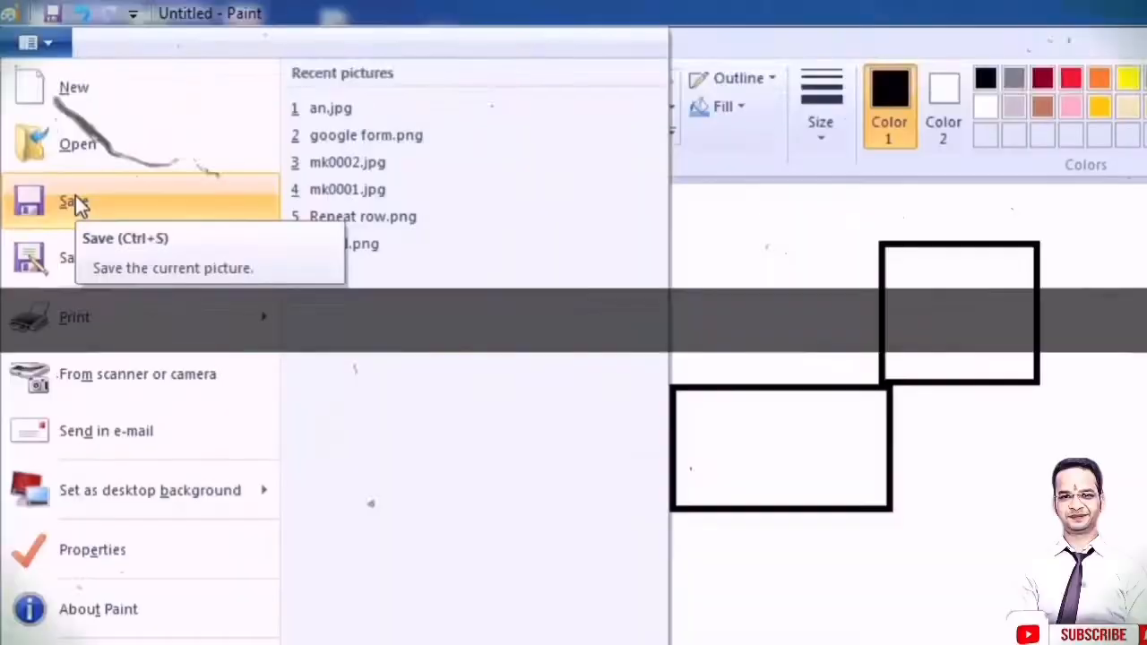
click(75, 202)
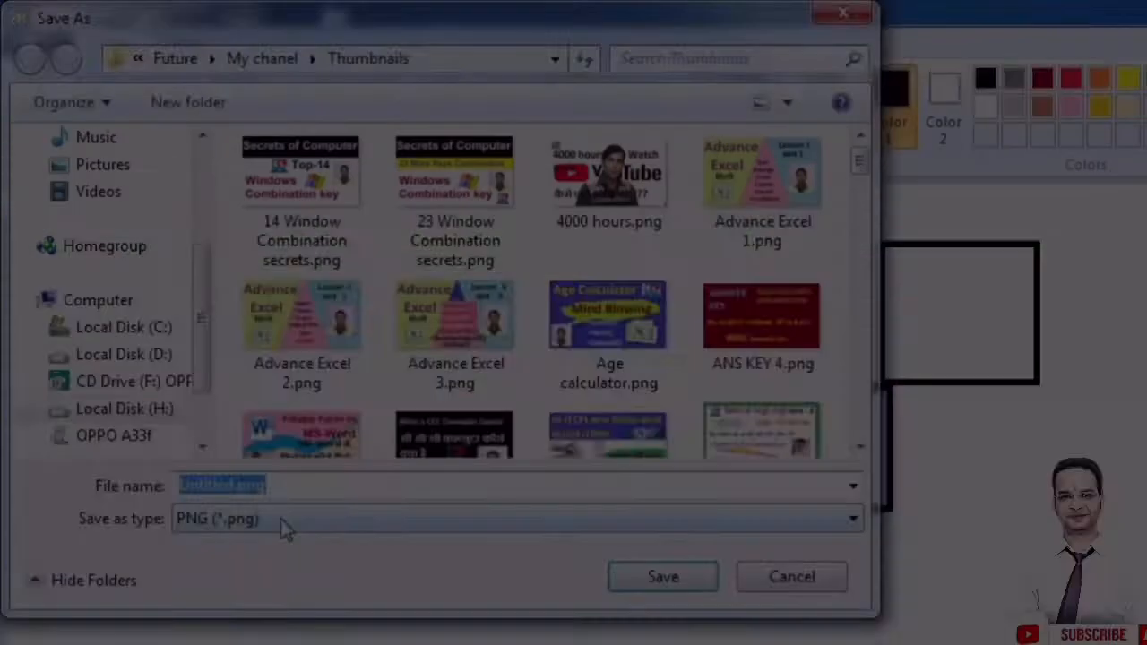
click(282, 518)
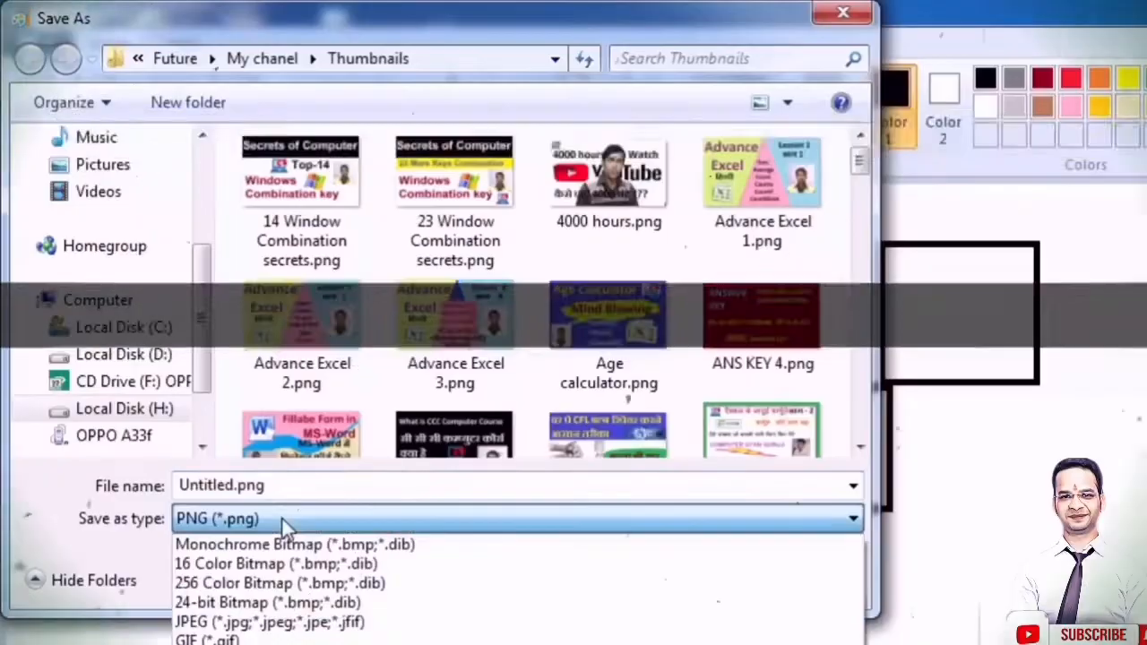
click(296, 606)
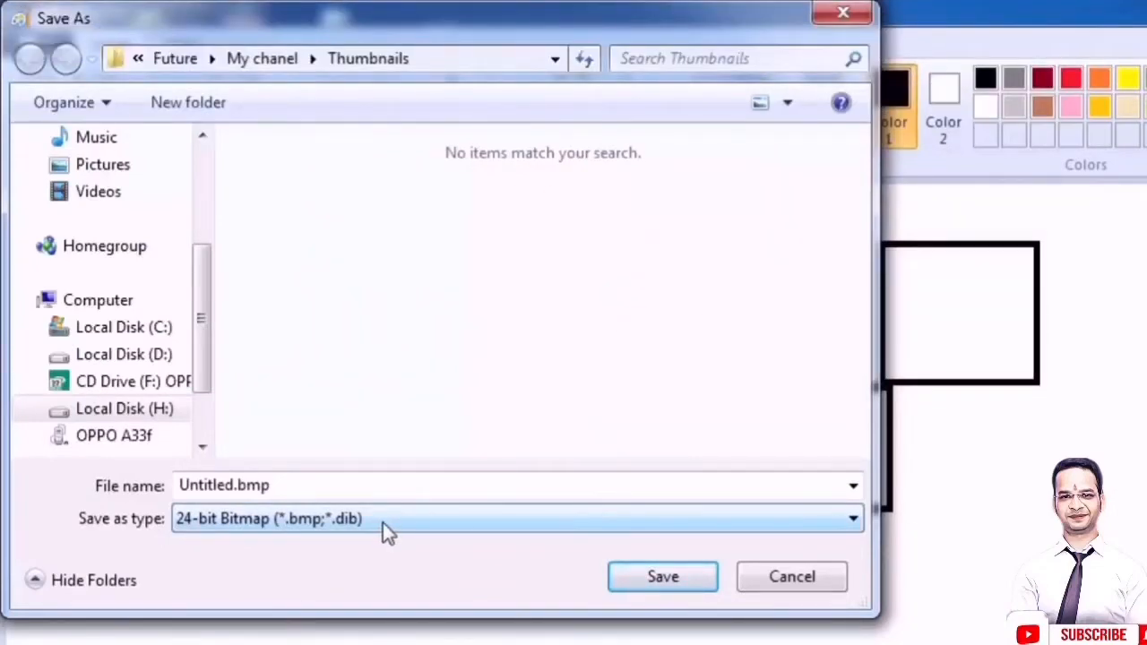
click(382, 520)
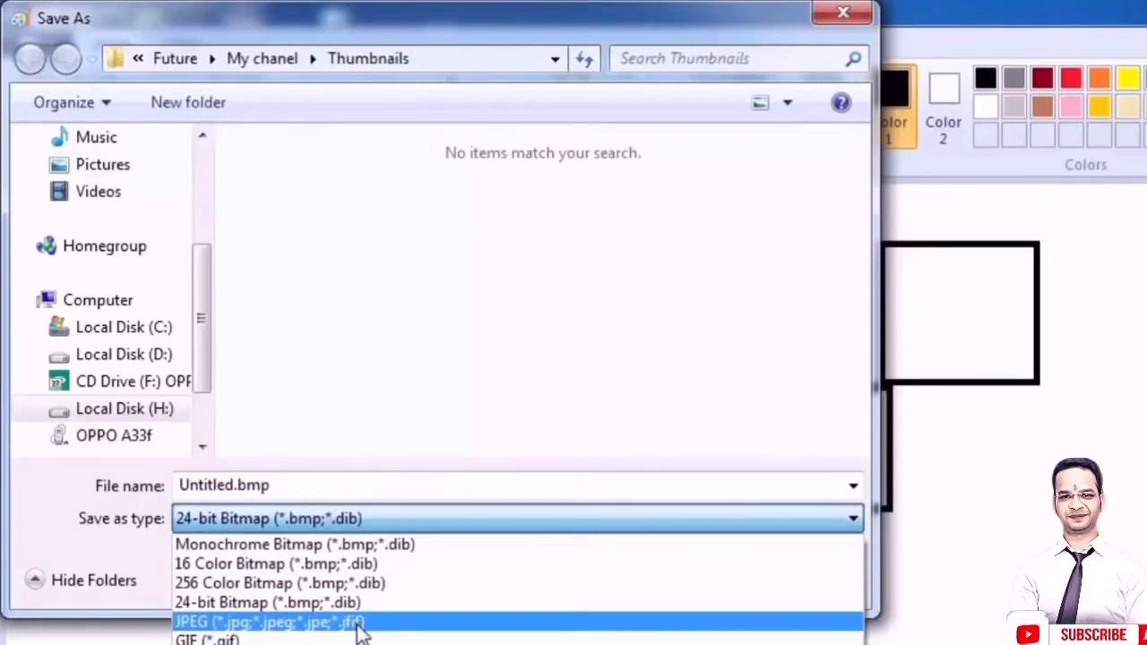
click(426, 521)
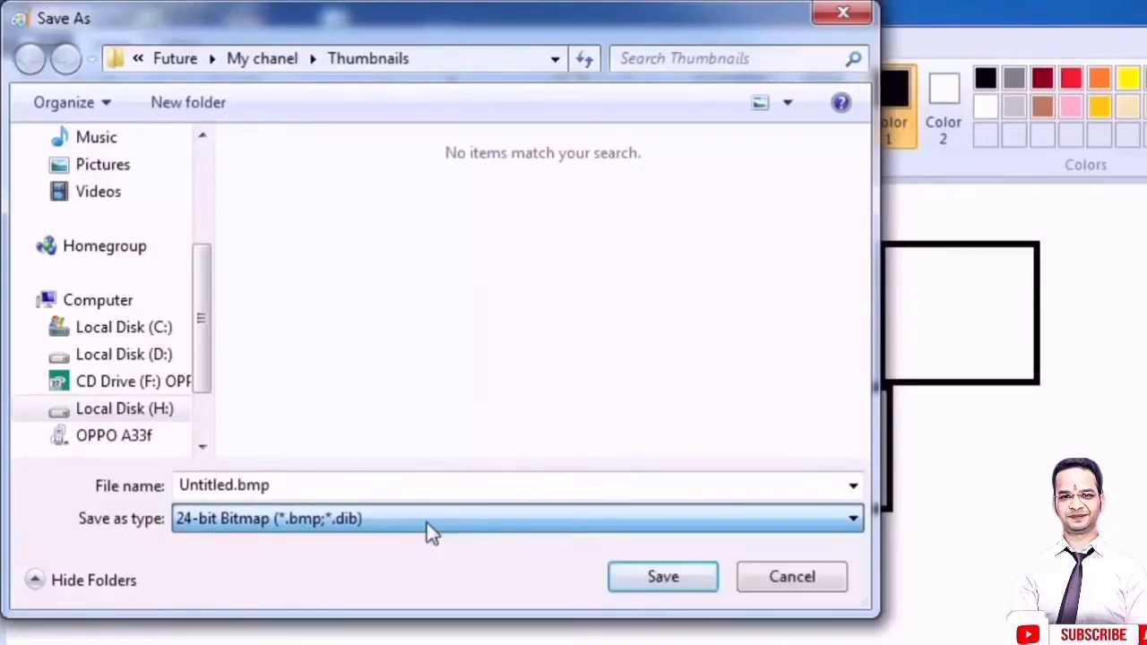
click(811, 577)
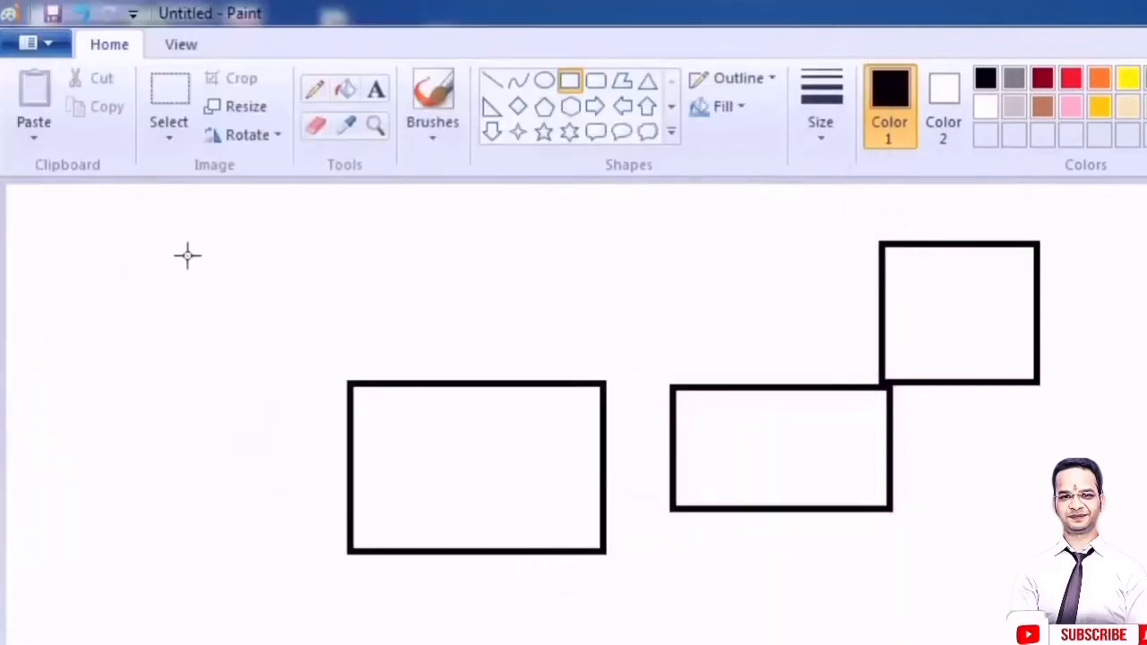
Inspect the print settings without printing, and look over the scanner and remaining file commands.
click(36, 44)
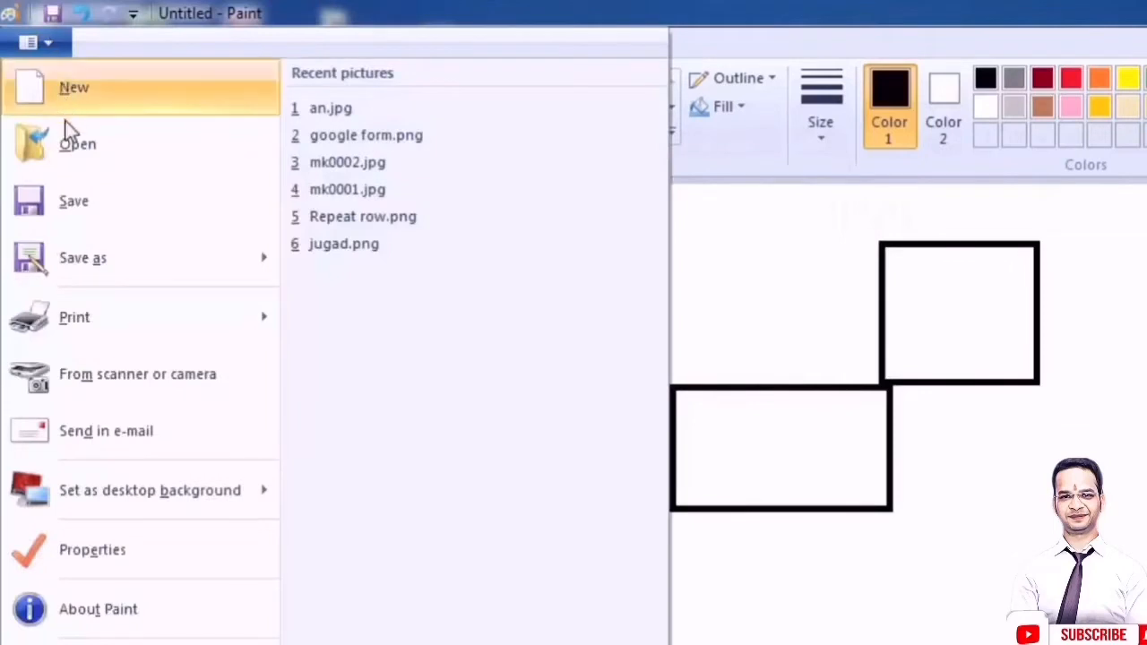
mouse_move(102, 257)
mouse_move(113, 313)
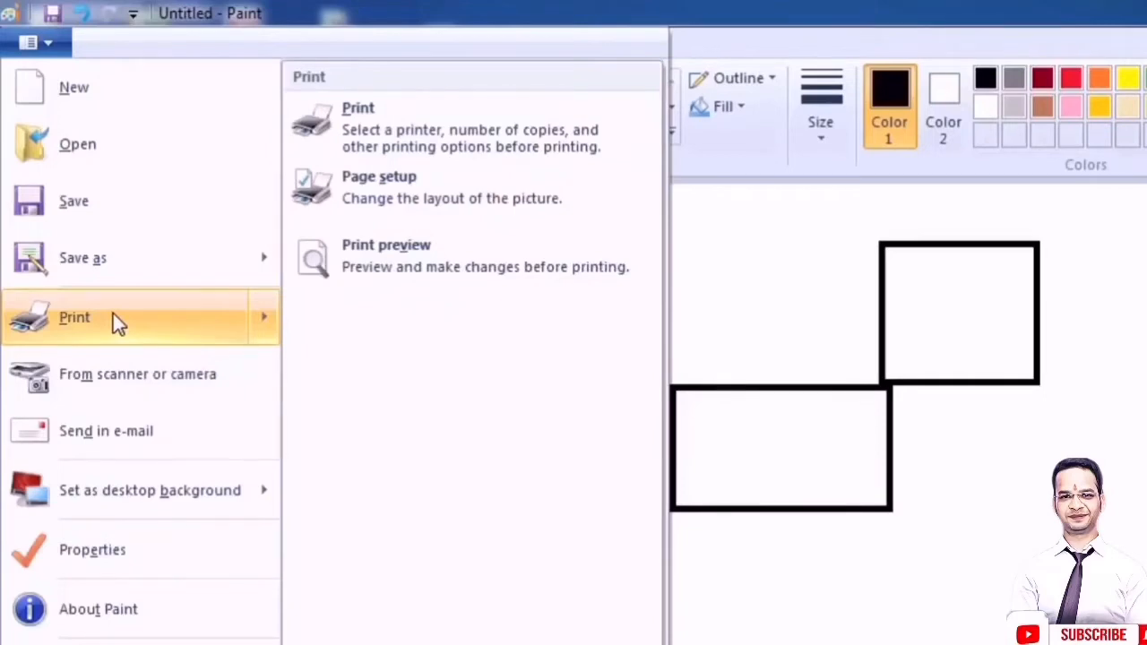
click(114, 315)
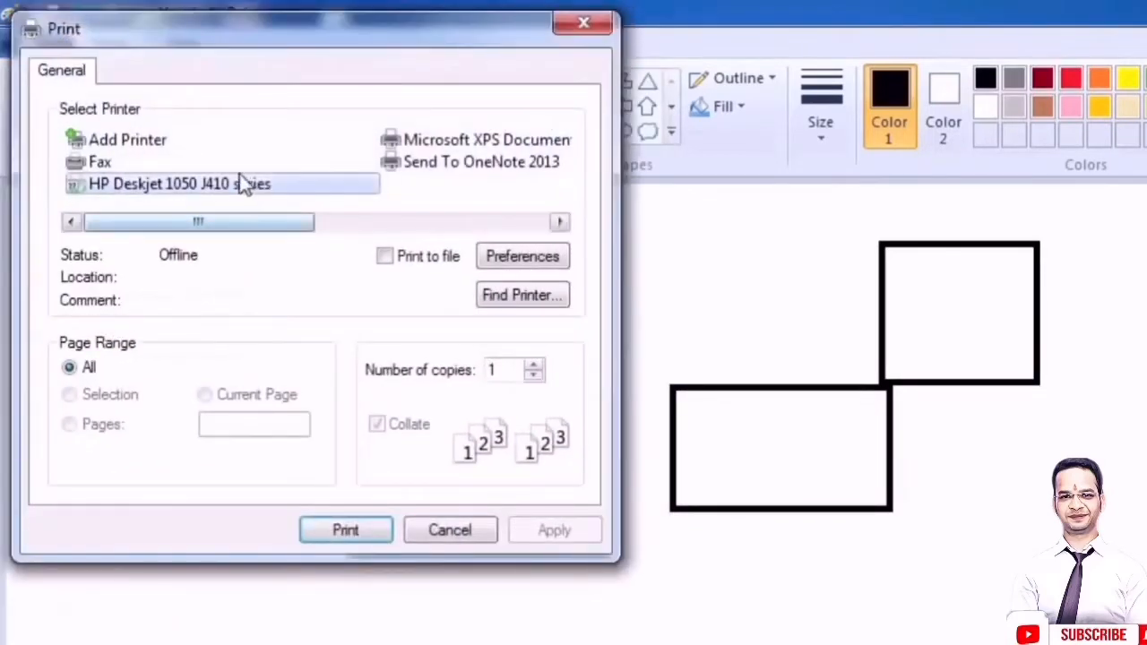
click(475, 535)
click(46, 46)
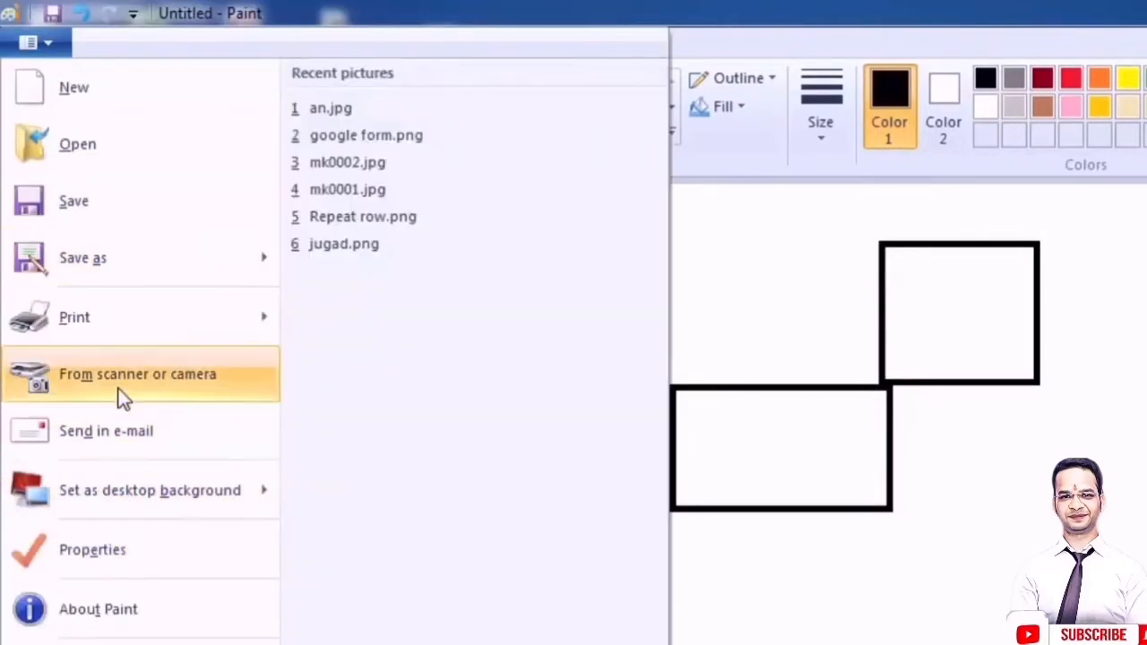
click(385, 11)
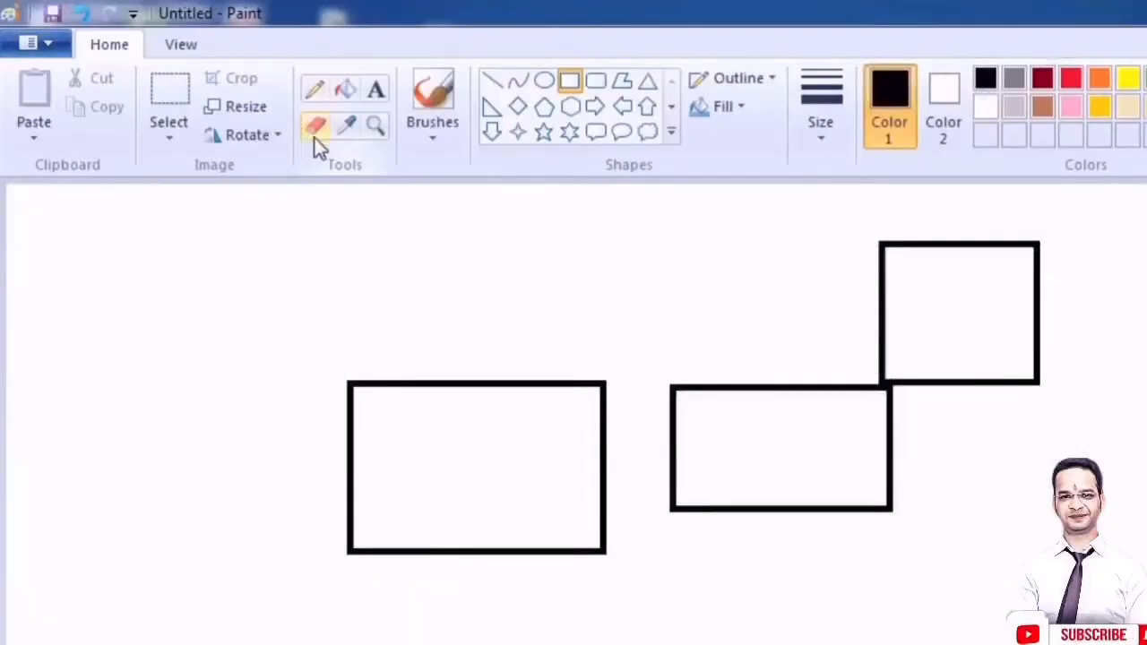
Enlarge the Eraser and erase all three rectangles from the canvas.
click(315, 127)
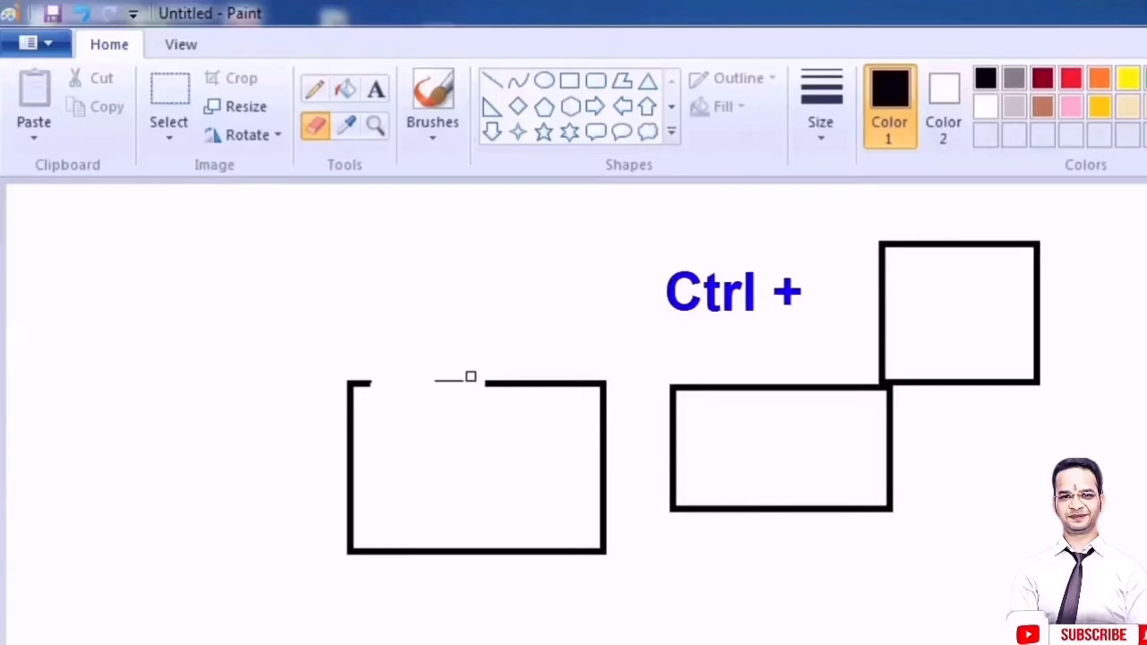
key(ctrl+plus)
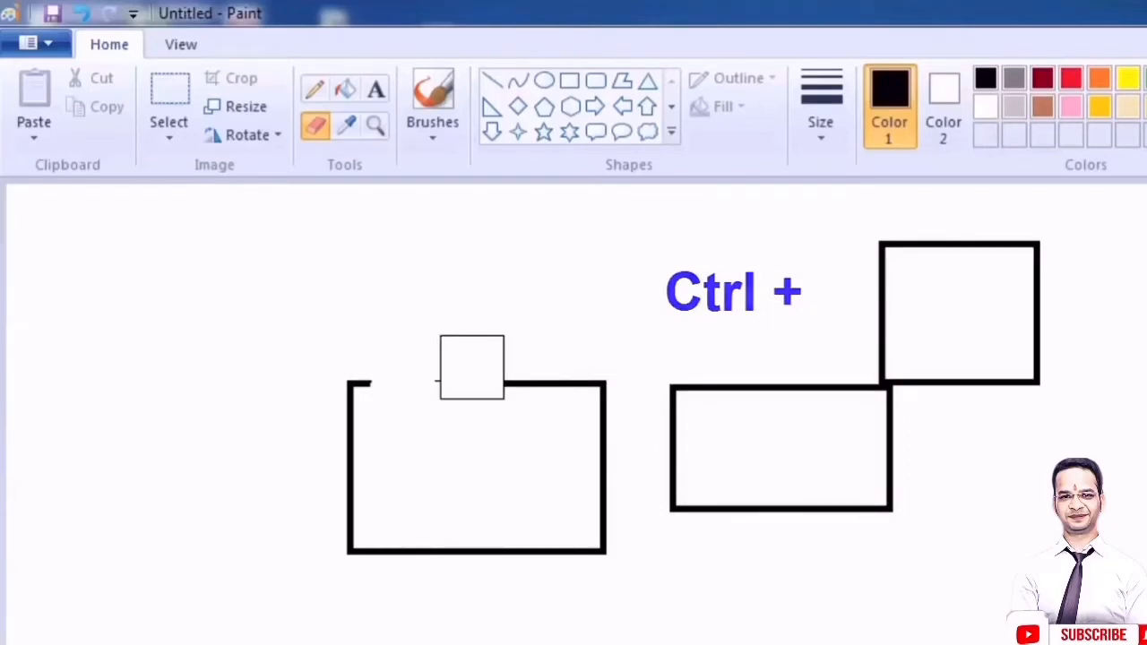
mouse_move(469, 370)
mouse_down()
mouse_move(348, 377)
mouse_move(344, 483)
mouse_move(468, 571)
mouse_move(773, 541)
mouse_move(970, 474)
mouse_move(640, 478)
mouse_move(576, 510)
mouse_move(547, 388)
mouse_move(454, 363)
mouse_move(496, 387)
mouse_move(885, 395)
mouse_move(919, 408)
mouse_move(777, 450)
mouse_move(677, 416)
mouse_move(658, 465)
mouse_move(744, 498)
mouse_move(1064, 384)
mouse_move(1038, 240)
mouse_move(878, 245)
mouse_move(865, 335)
mouse_move(678, 397)
mouse_up()
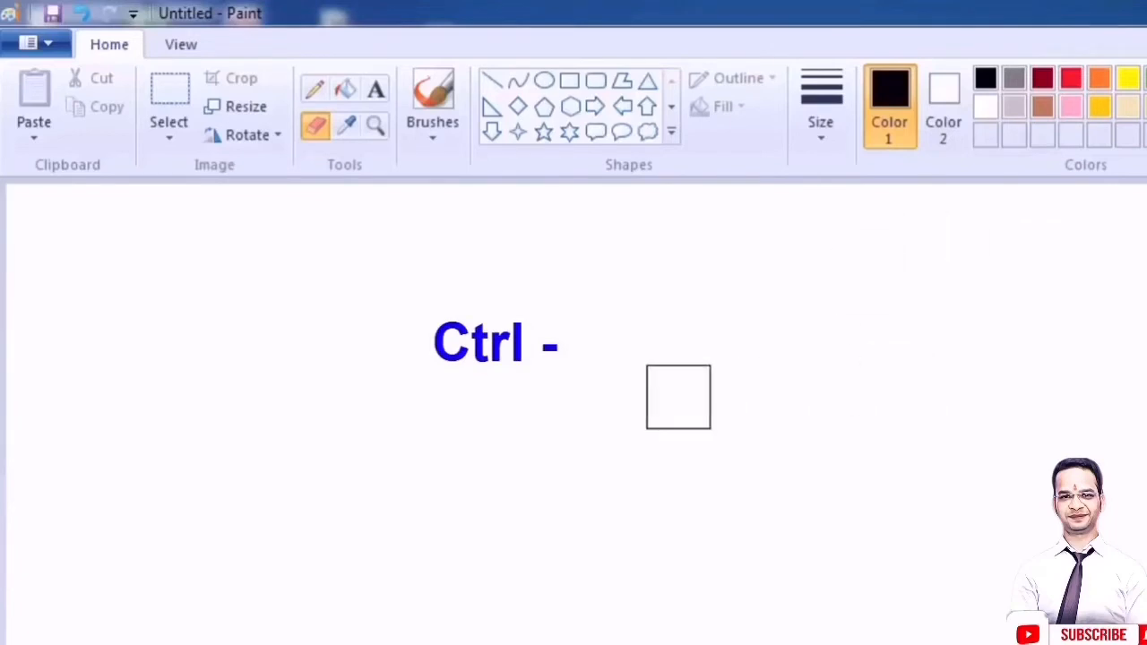
Reduce the size of the enlarged Eraser by several steps.
key(ctrl+minus)
key(ctrl+minus)
key(ctrl+minus)
key(ctrl+minus)
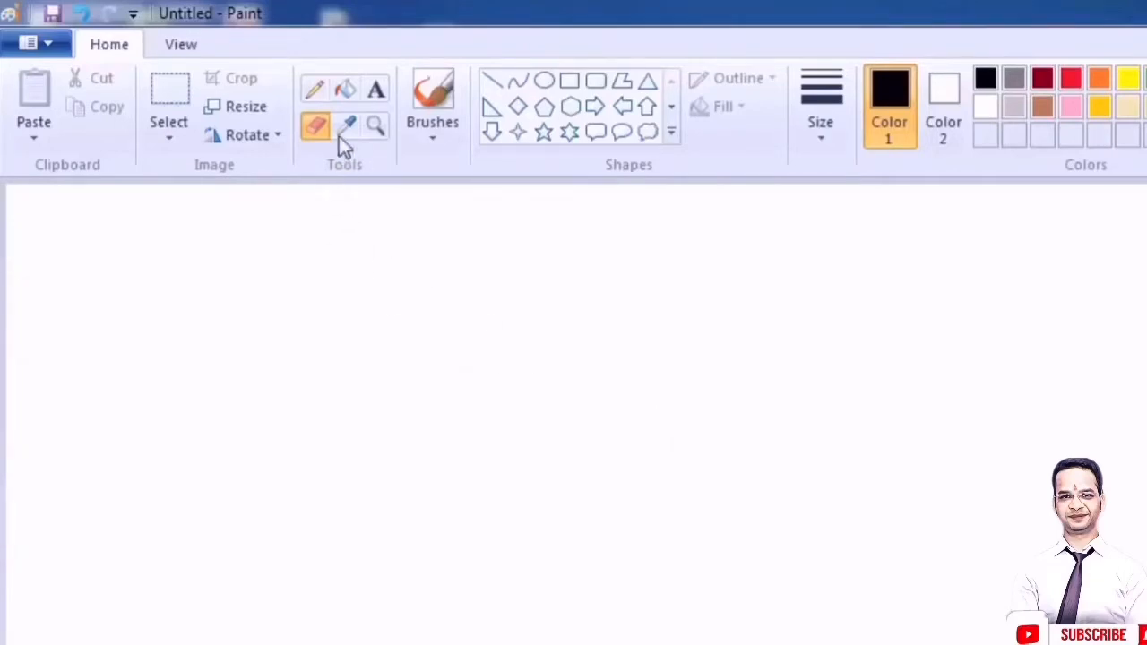
Draw three freehand Pencil curves: a thin black one, a thick black looped one and a thick red looping one.
click(315, 90)
mouse_move(331, 384)
mouse_down()
mouse_move(436, 437)
mouse_move(596, 406)
mouse_up()
click(825, 142)
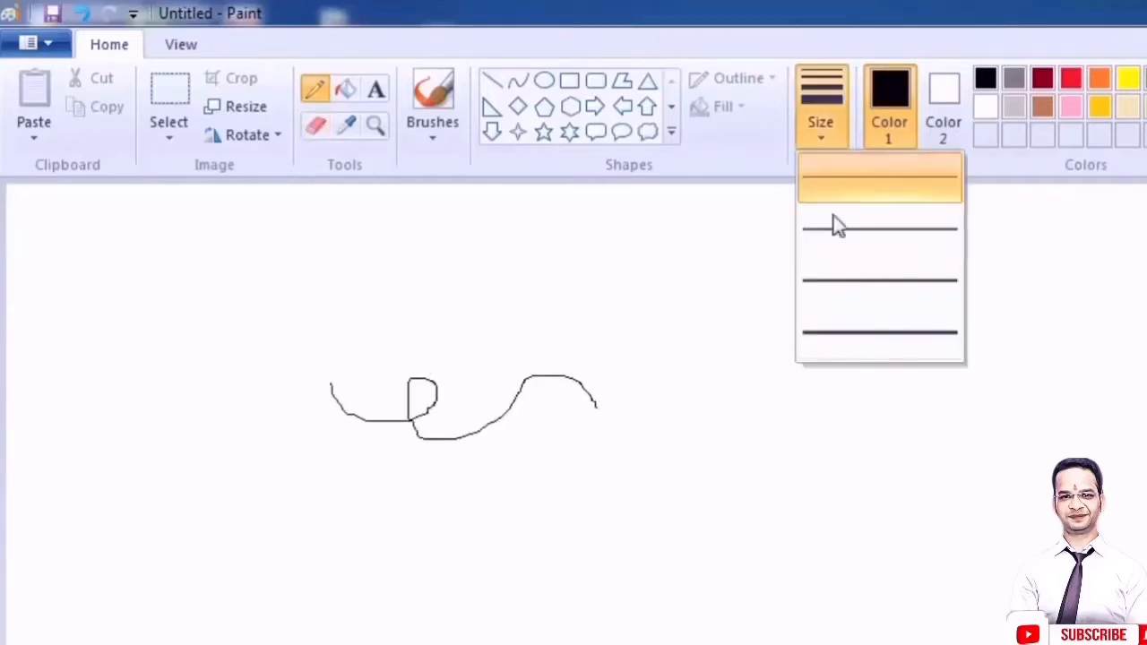
mouse_move(604, 341)
mouse_down()
mouse_move(731, 315)
mouse_move(580, 461)
mouse_up()
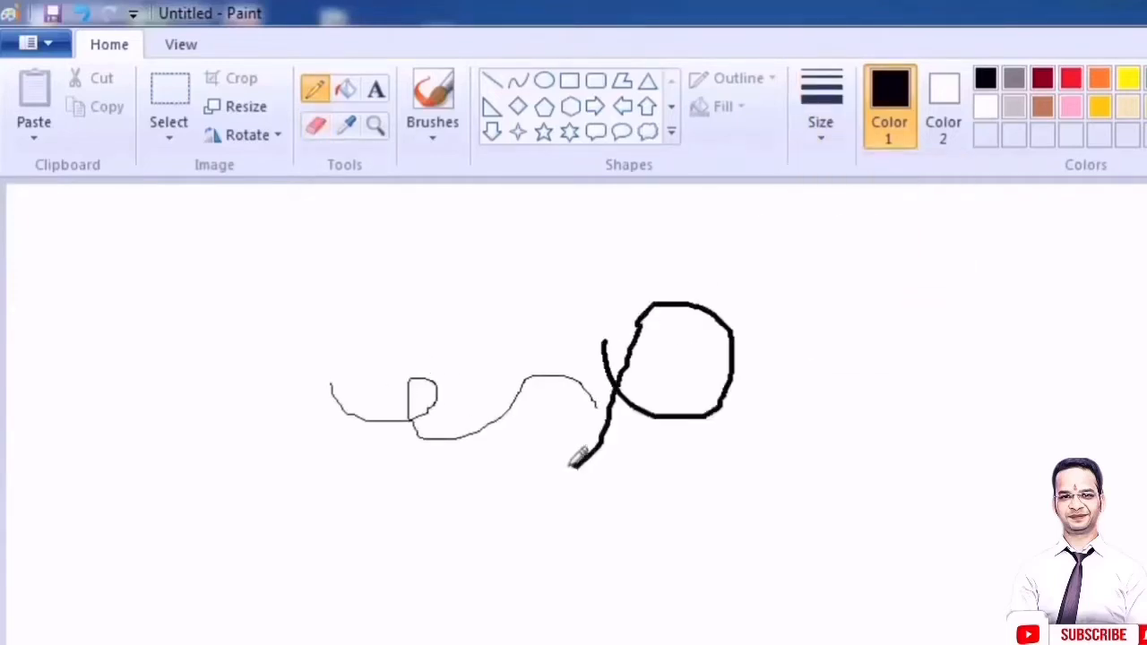
click(1070, 80)
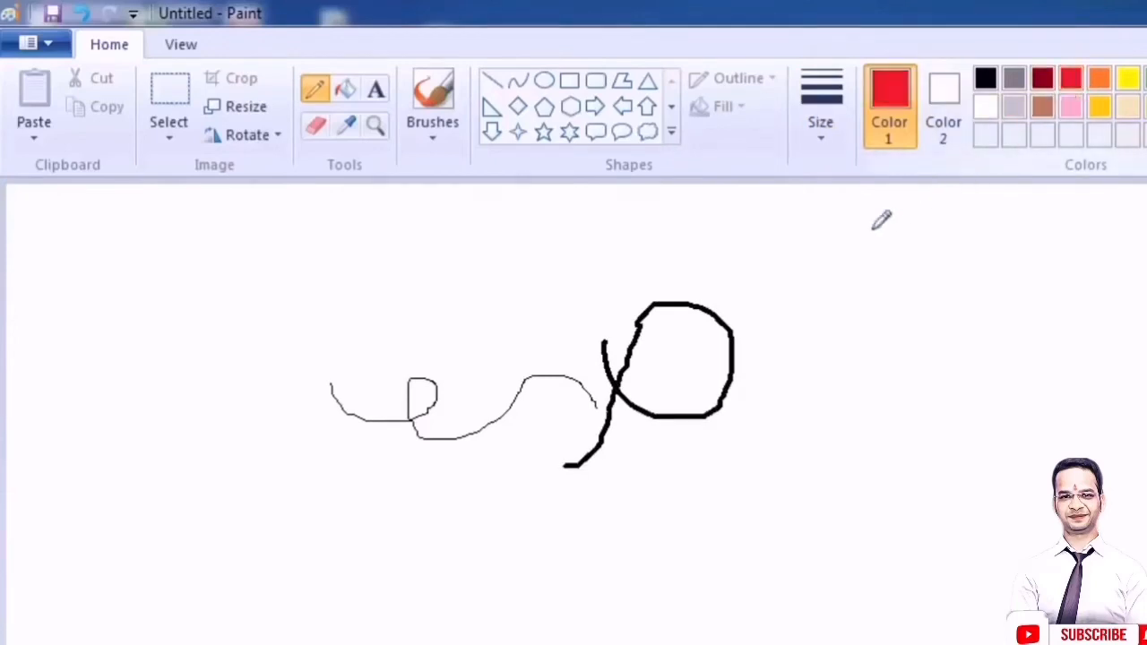
mouse_move(815, 241)
mouse_down()
mouse_move(812, 367)
mouse_move(951, 262)
mouse_move(880, 318)
mouse_move(949, 432)
mouse_move(762, 432)
mouse_move(663, 253)
mouse_move(525, 288)
mouse_up()
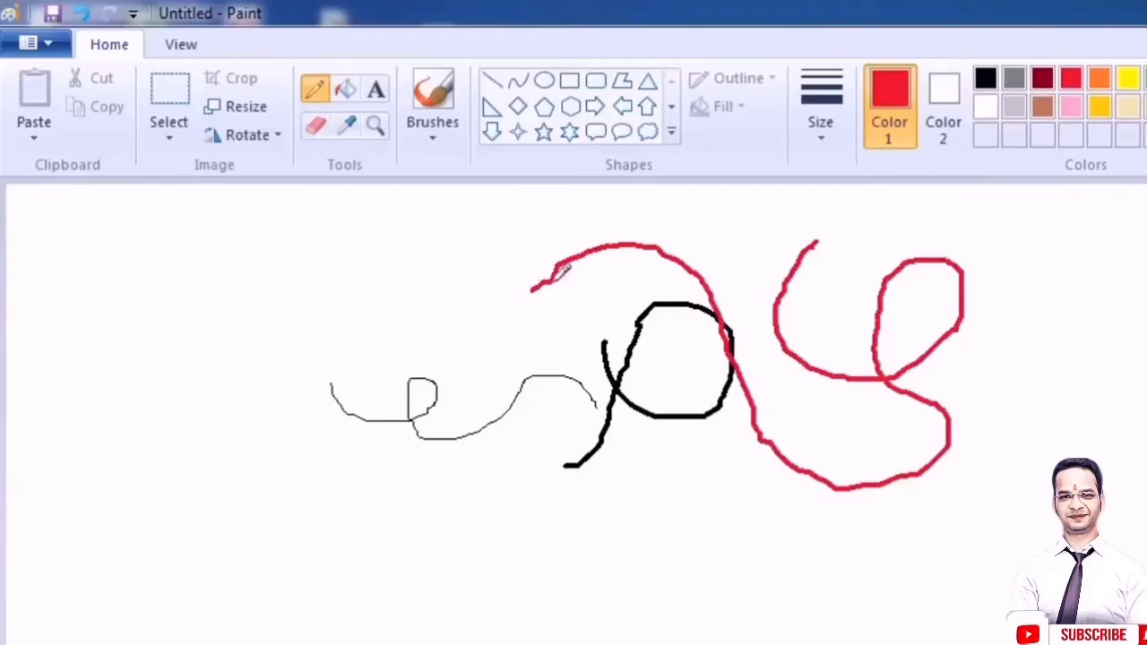
Fill the closed loops of the red curve and the thick black curve with green.
click(348, 93)
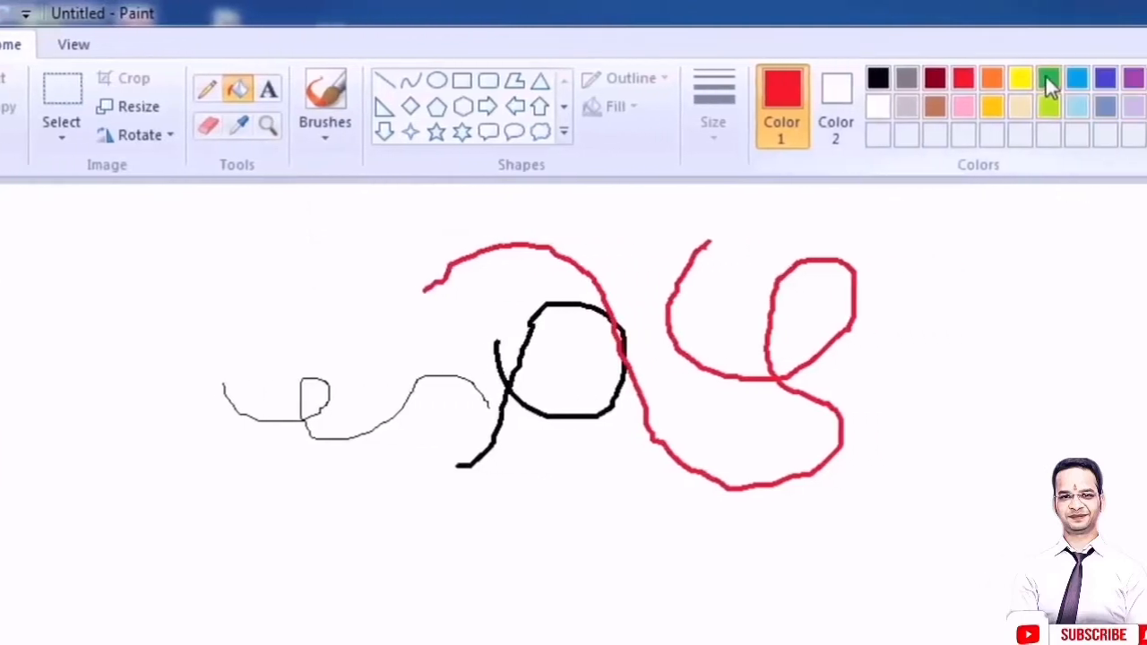
click(1051, 77)
click(744, 303)
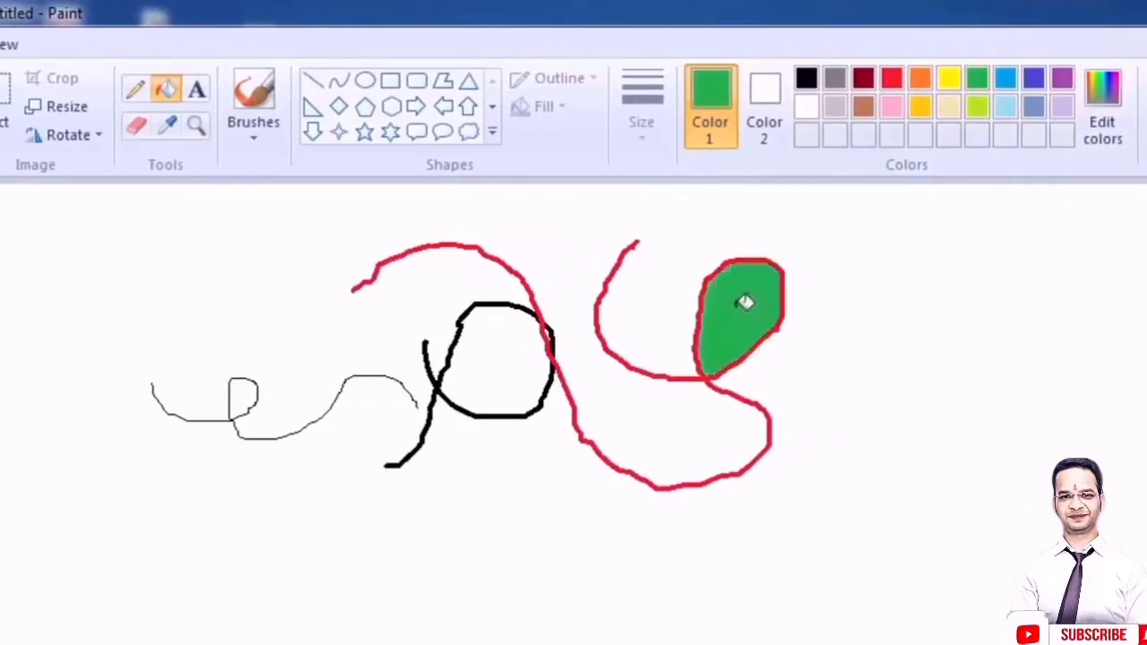
click(513, 363)
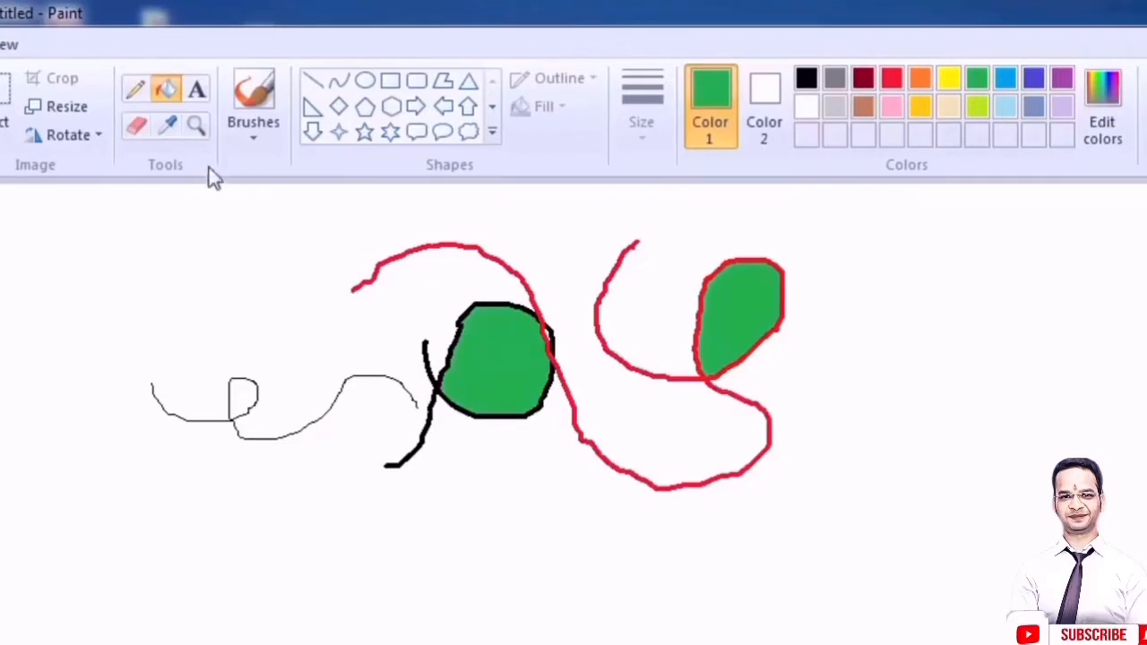
Magnify the drawing around the thin black curve, zoom out to see the whole canvas, and restore the original zoom.
click(198, 130)
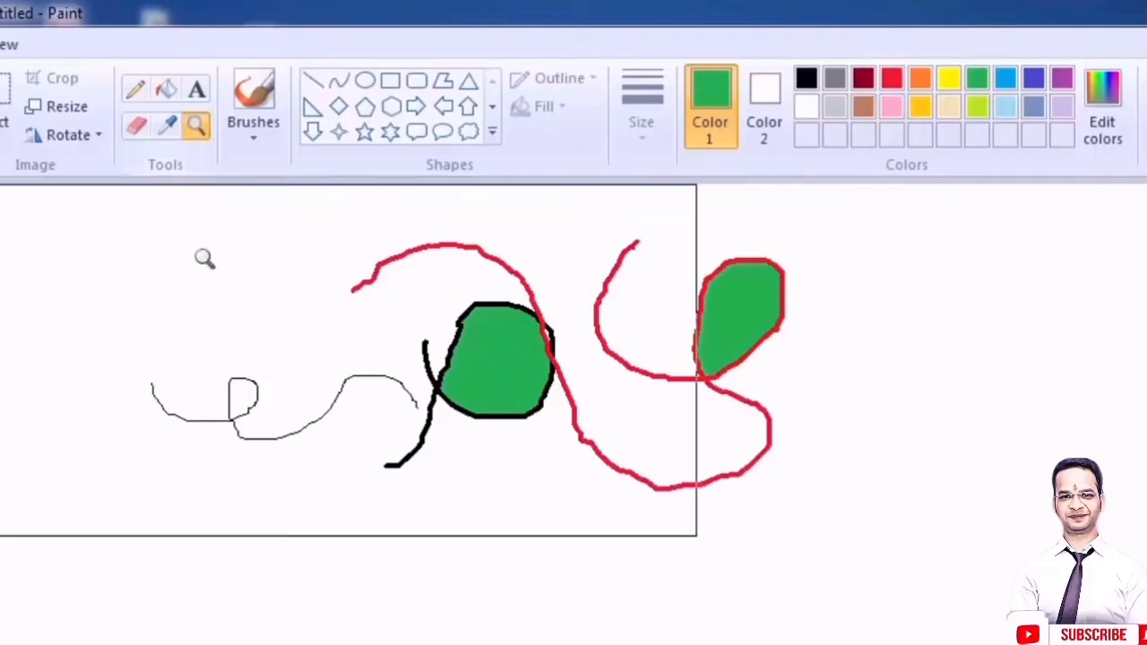
click(329, 367)
click(548, 476)
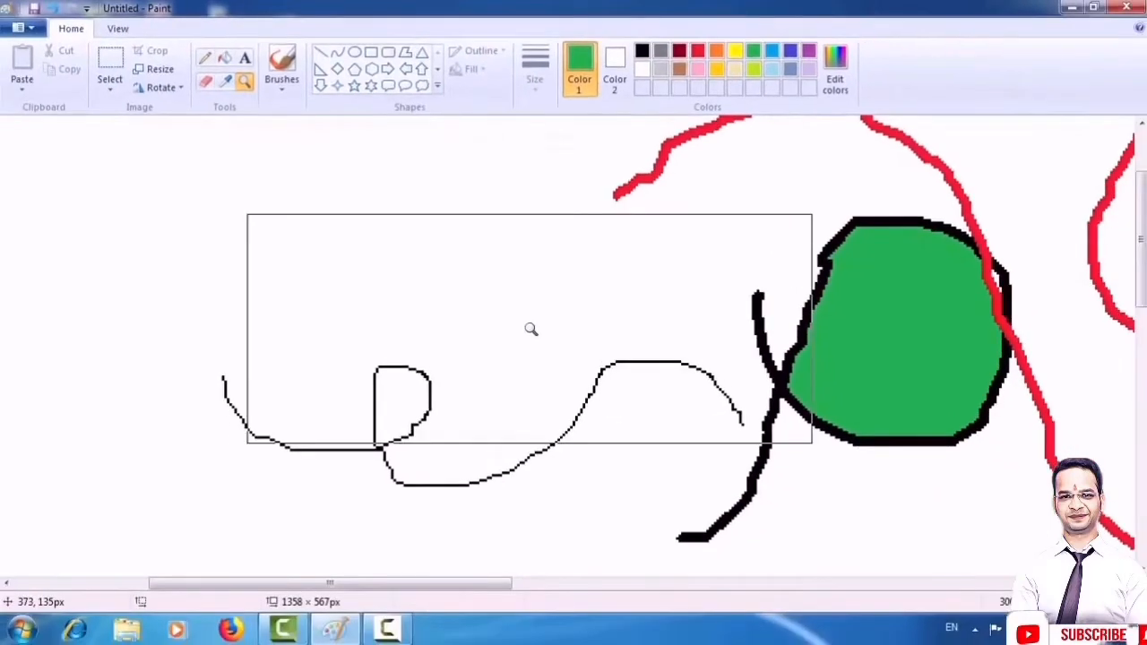
click(1036, 602)
click(1036, 602)
click(1035, 602)
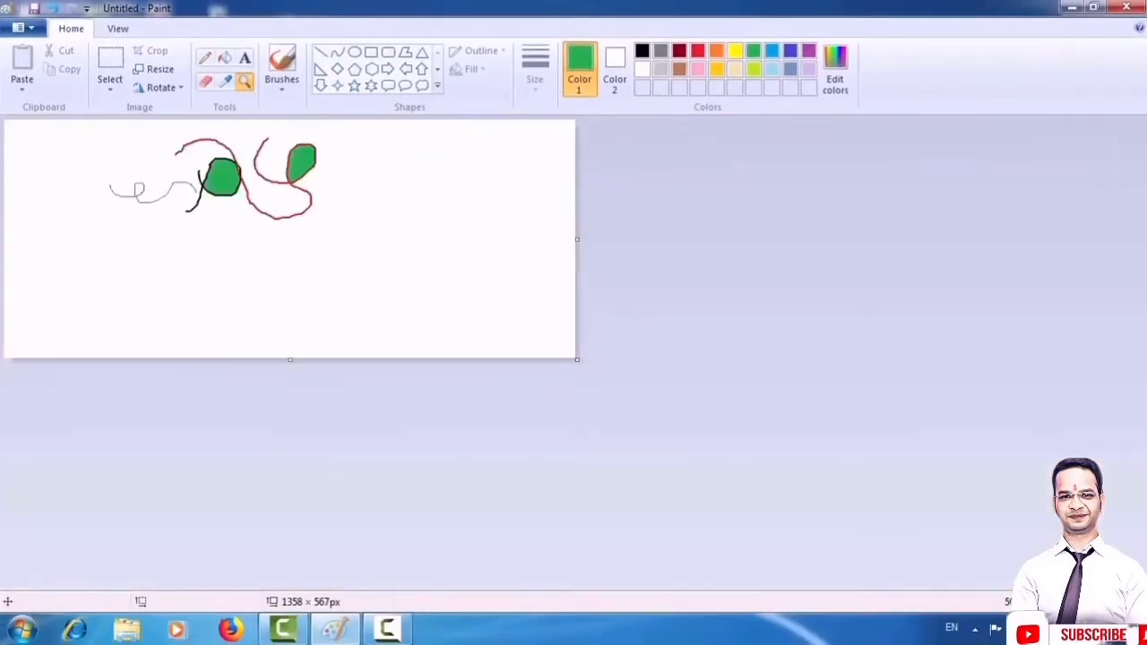
click(1129, 602)
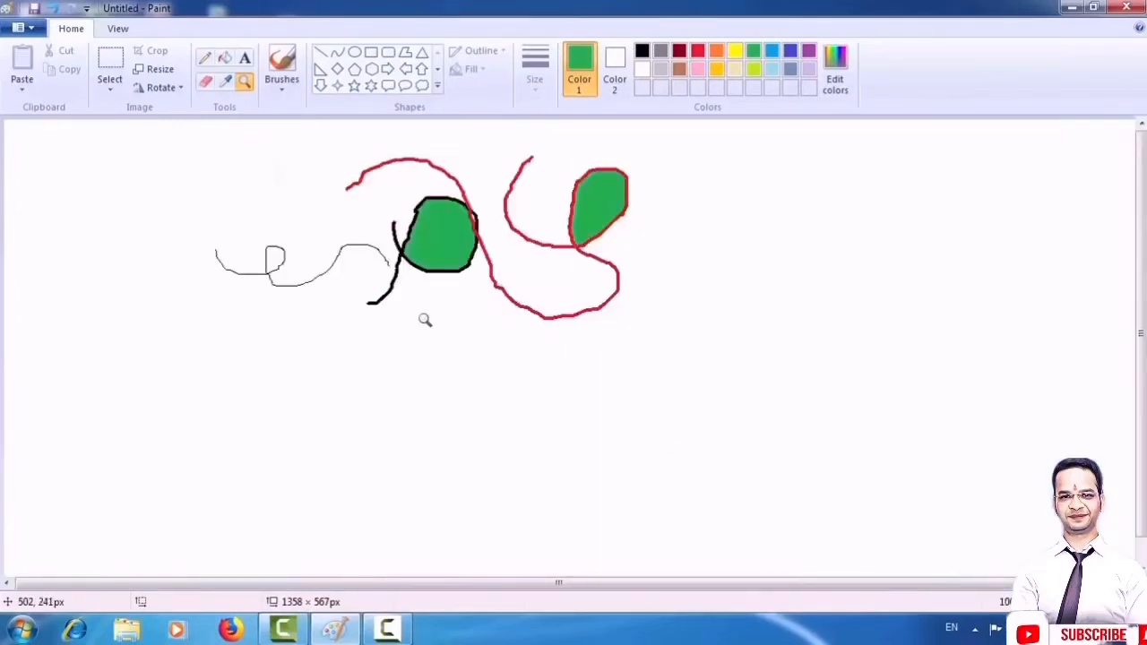
Paste the Santa and elf seesaw picture from a file and place it below the thin black curve.
click(228, 82)
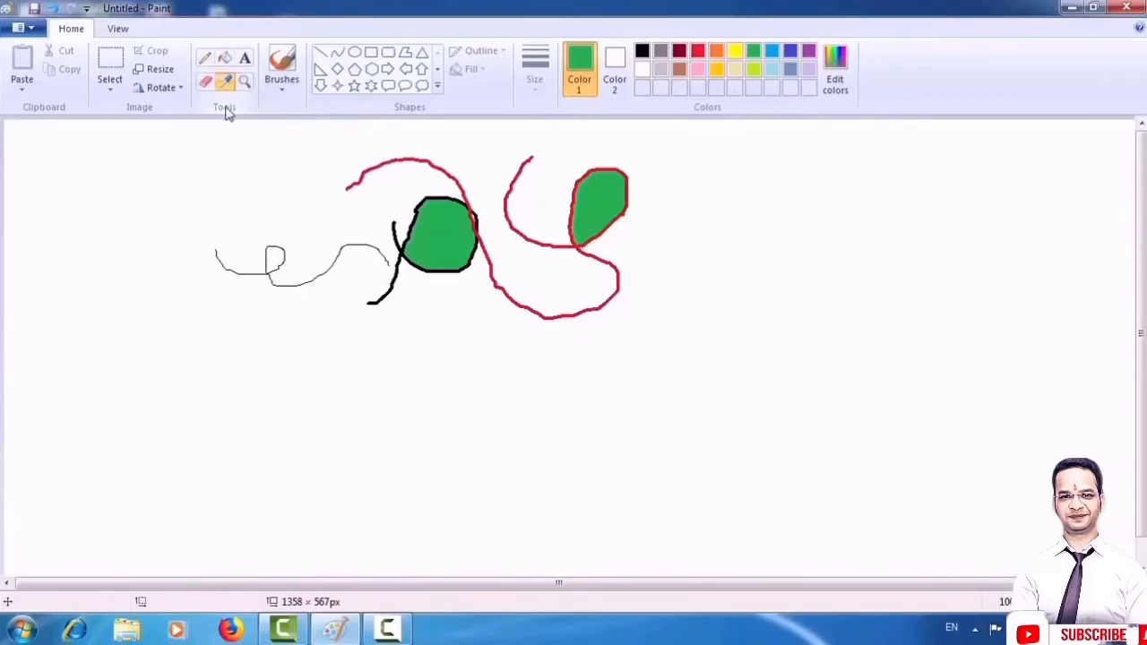
click(27, 89)
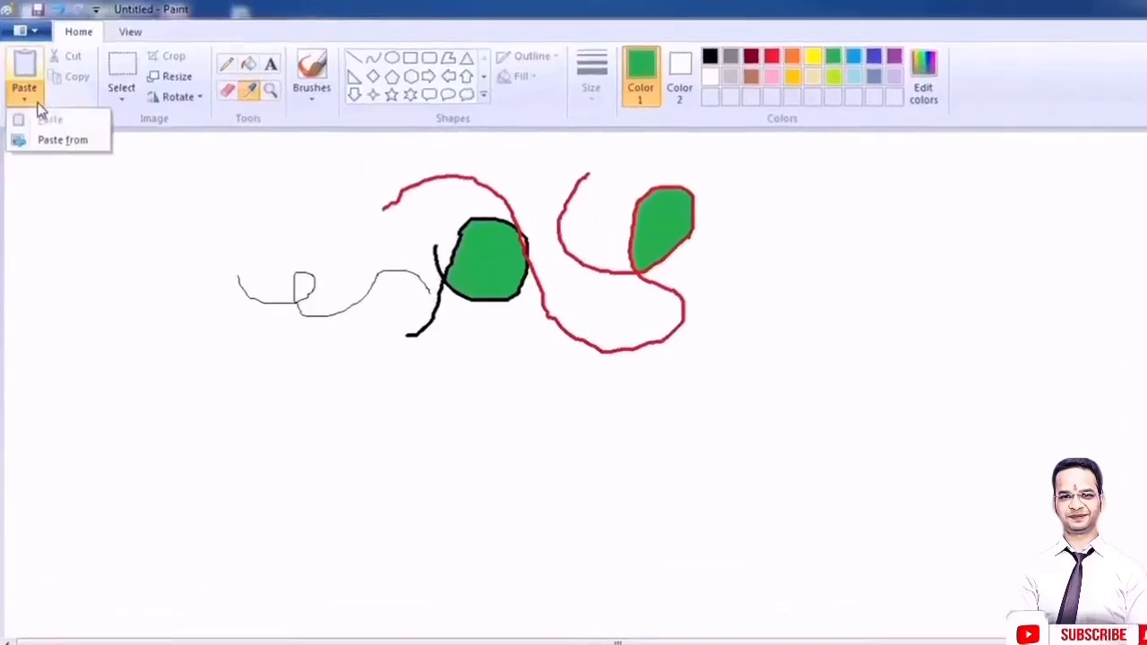
click(54, 126)
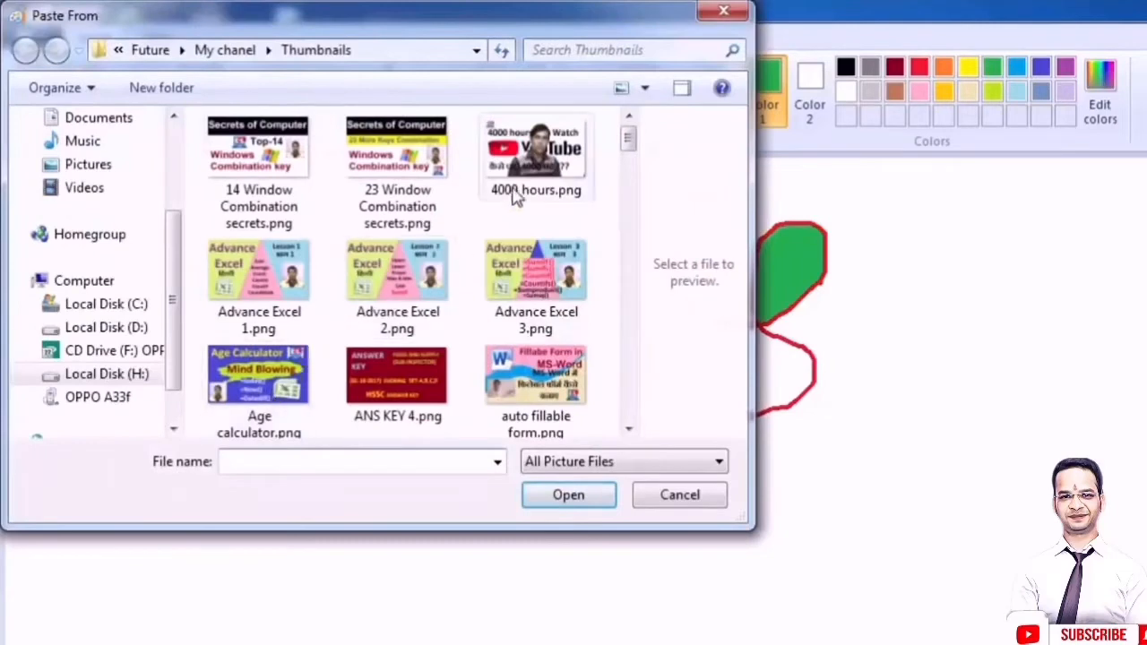
drag(169, 368, 177, 394)
click(130, 328)
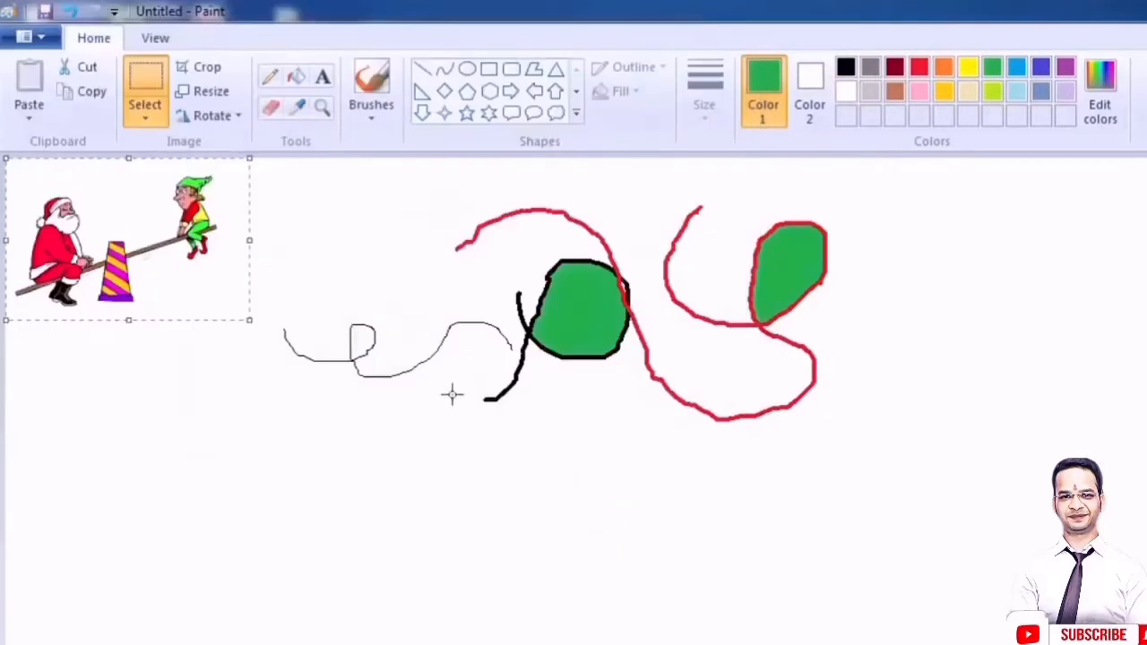
mouse_move(170, 267)
mouse_down()
mouse_move(294, 498)
mouse_move(437, 567)
mouse_up()
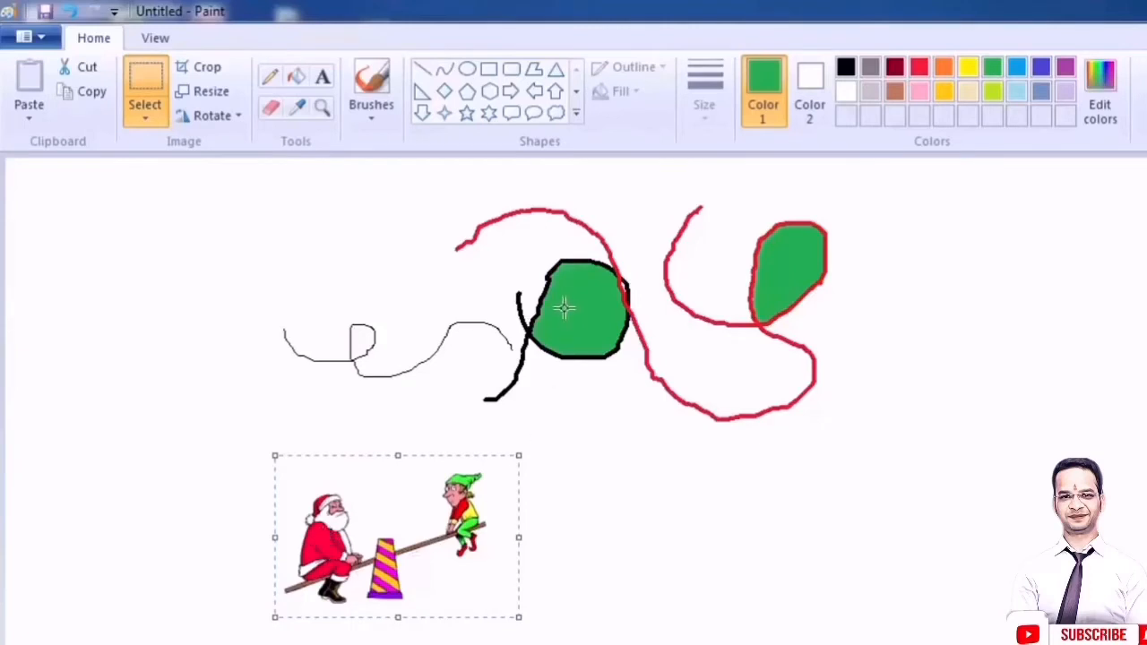
Pick the red of Santa's suit with the Color picker and fill the black-outlined loop with it.
click(297, 115)
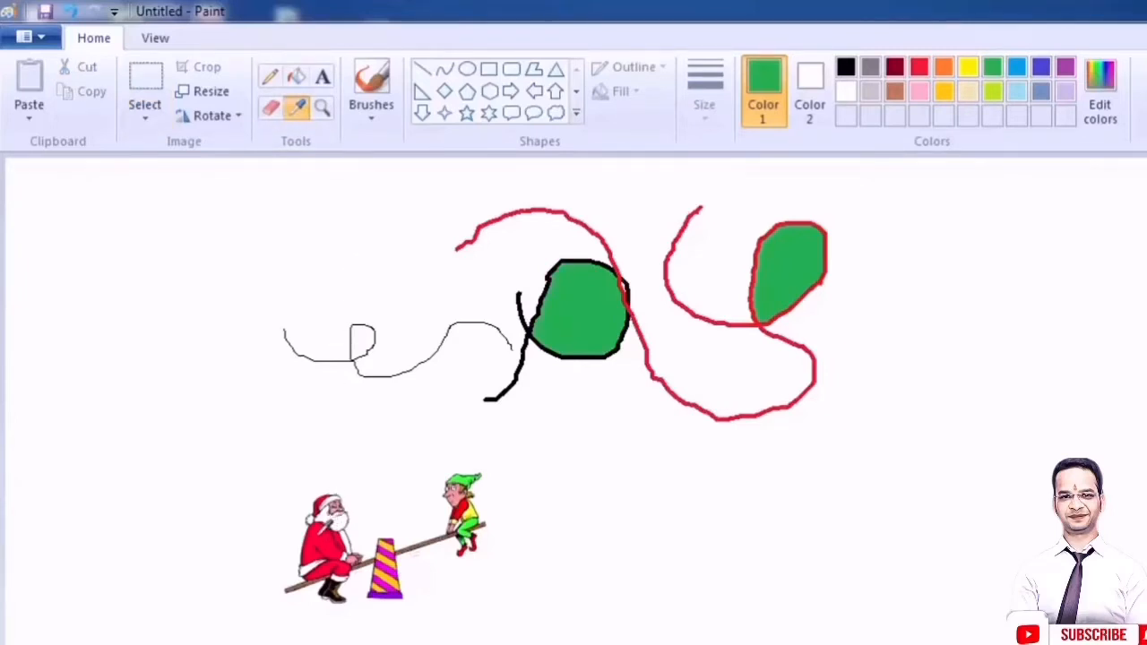
click(320, 545)
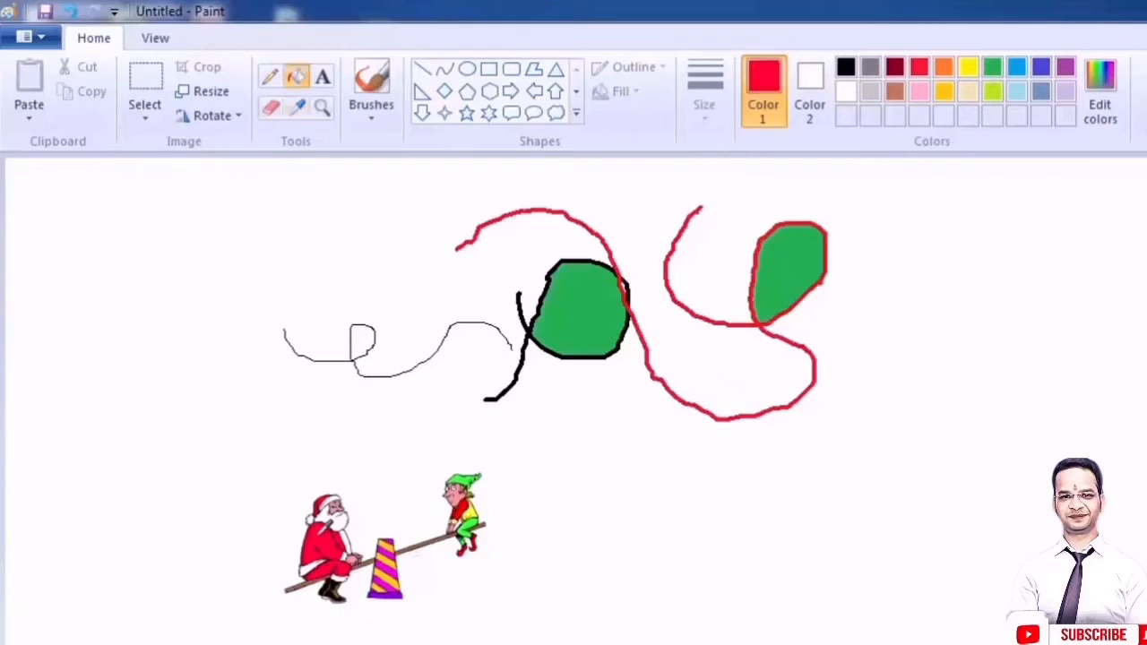
click(579, 307)
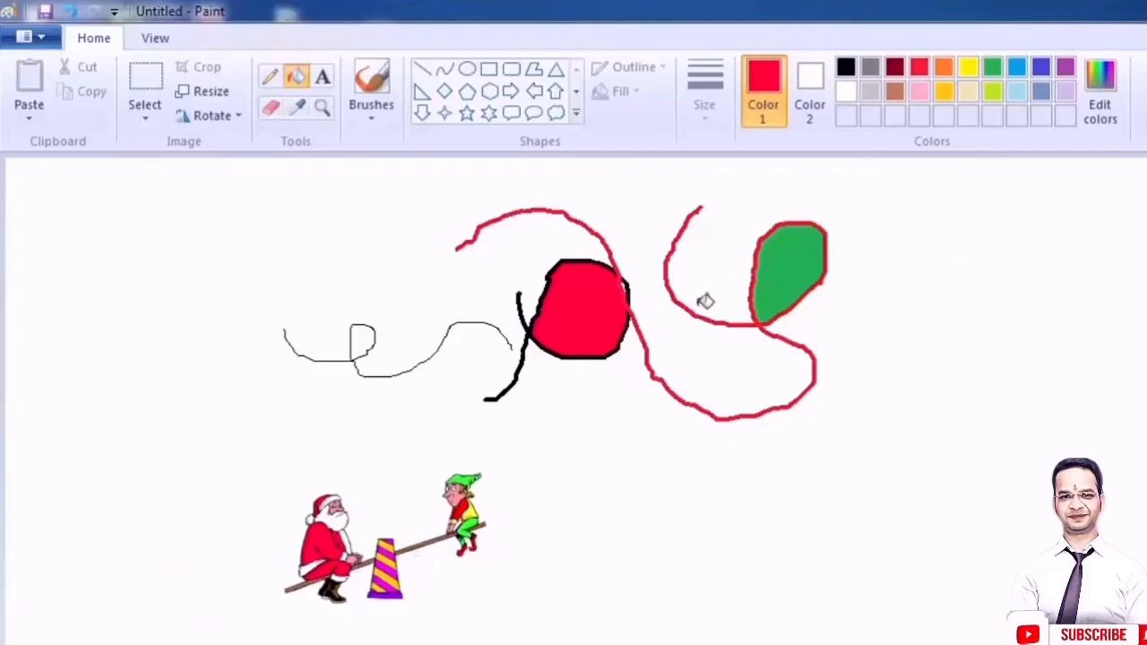
Enclose all the curves and the seesaw picture in a rectangular selection and delete the selected area.
click(271, 110)
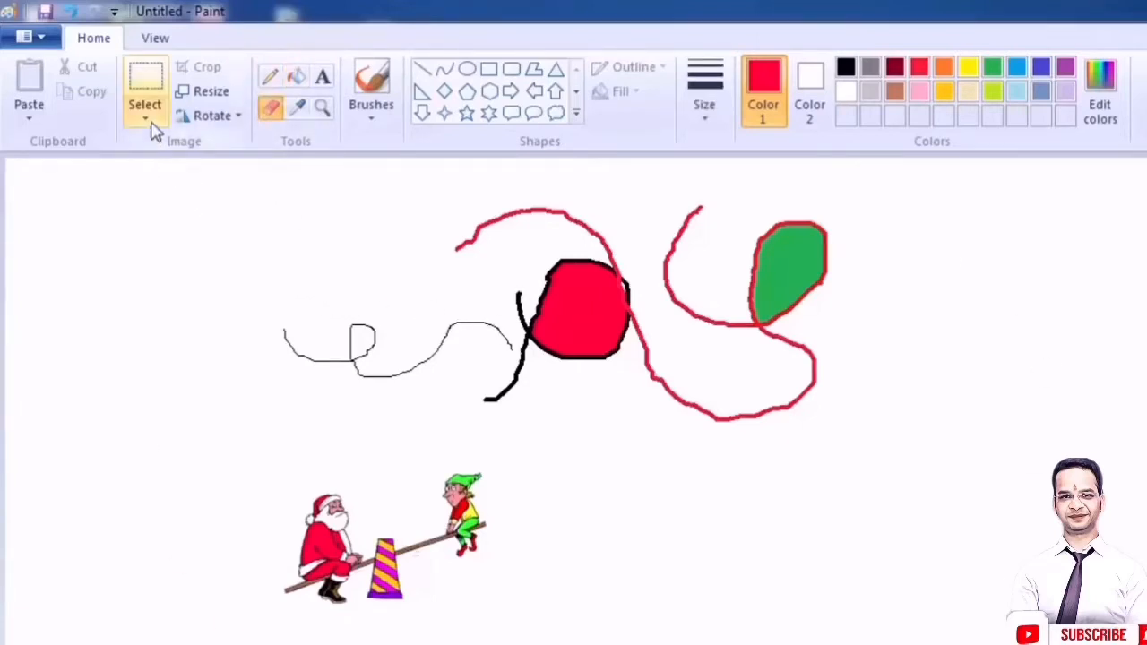
click(146, 86)
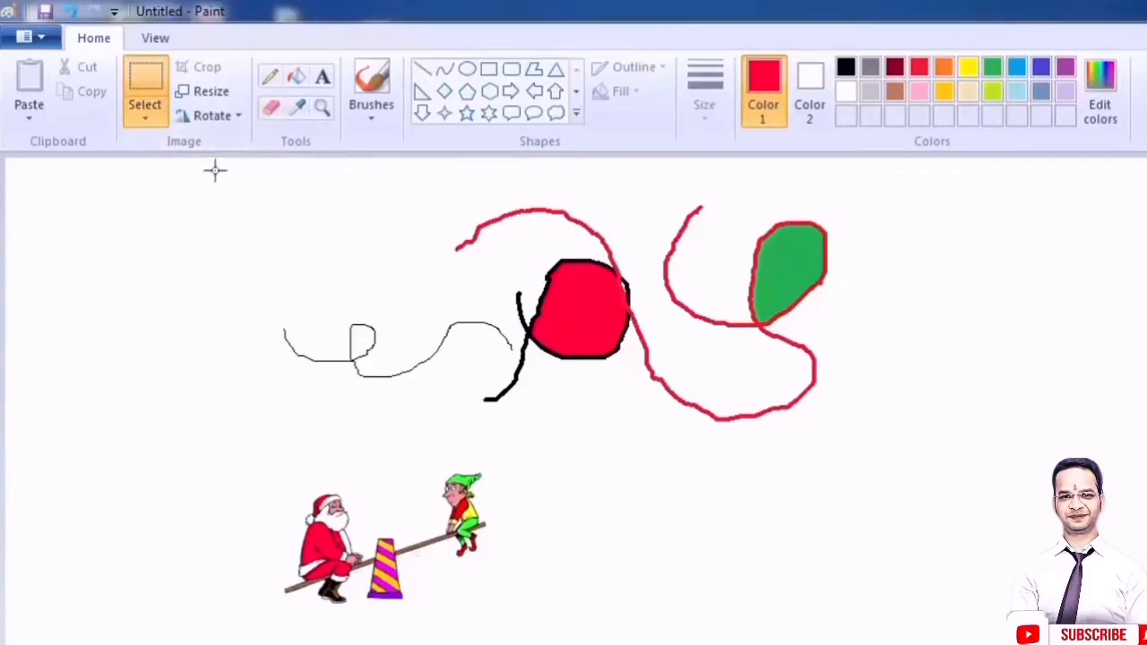
drag(750, 309, 888, 409)
drag(899, 638, 900, 640)
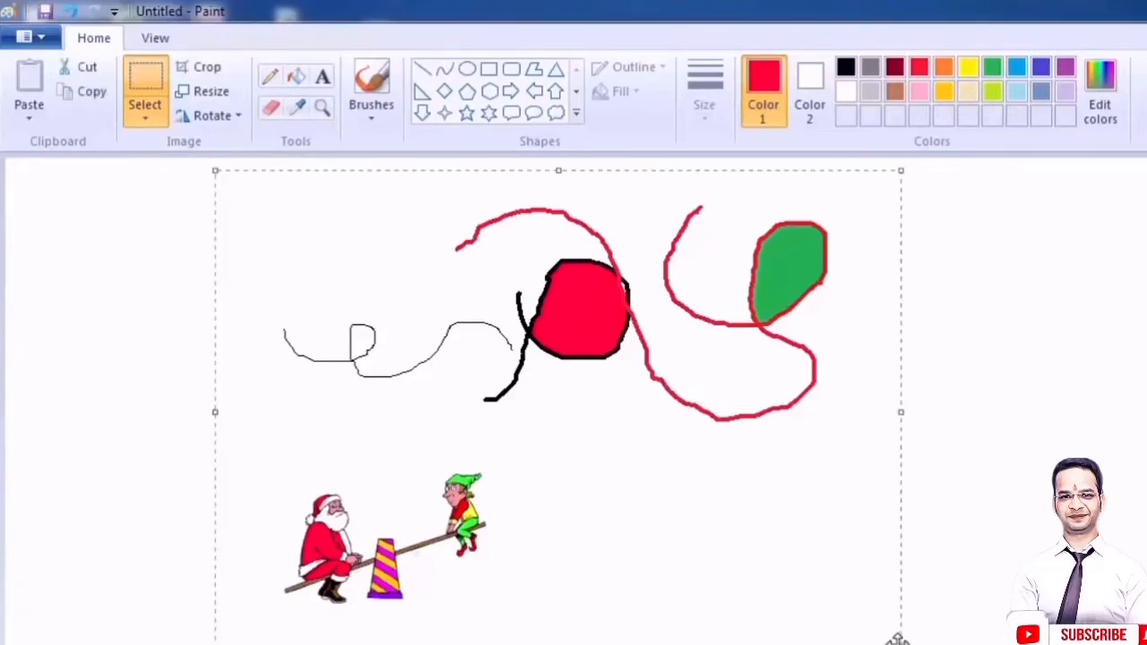
key(Delete)
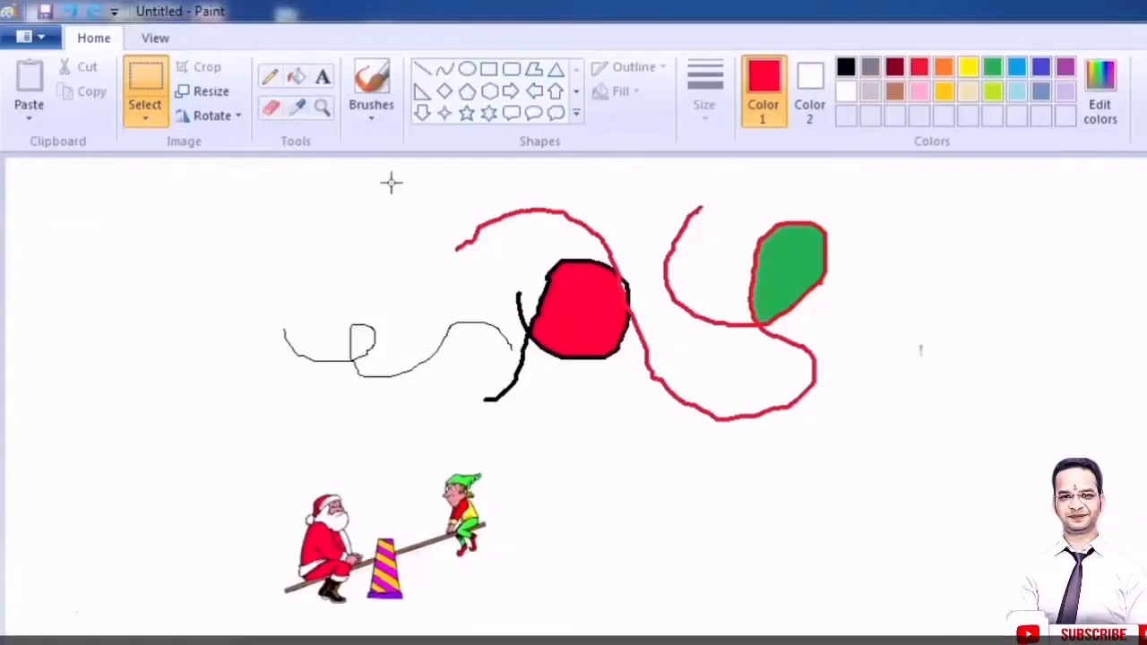
drag(208, 159, 905, 644)
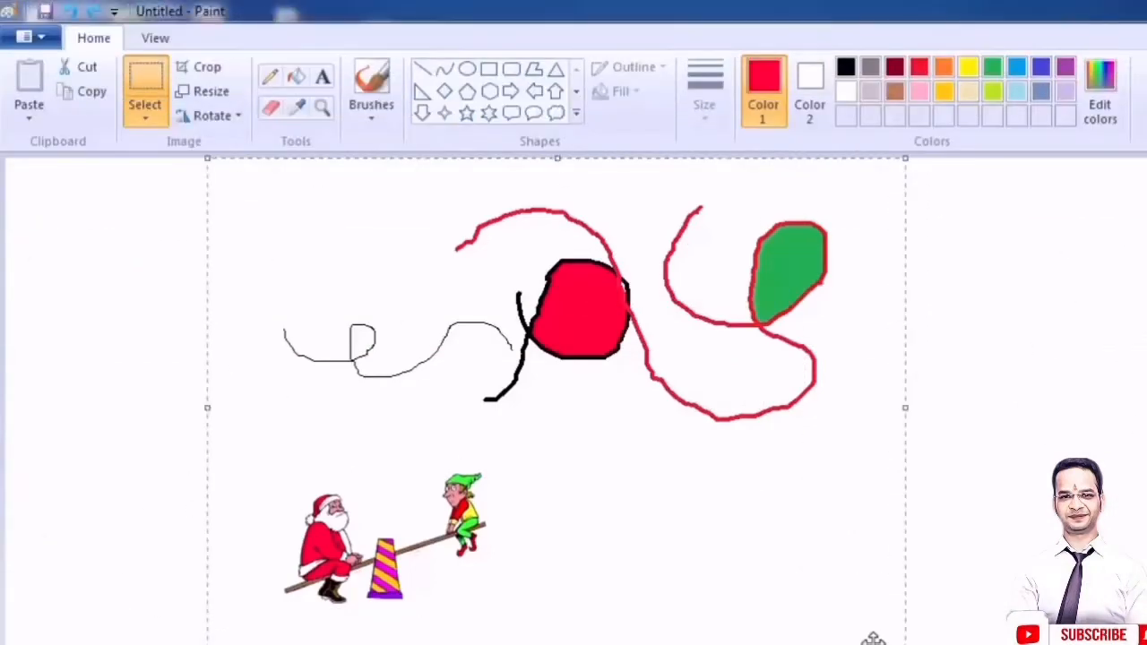
key(Delete)
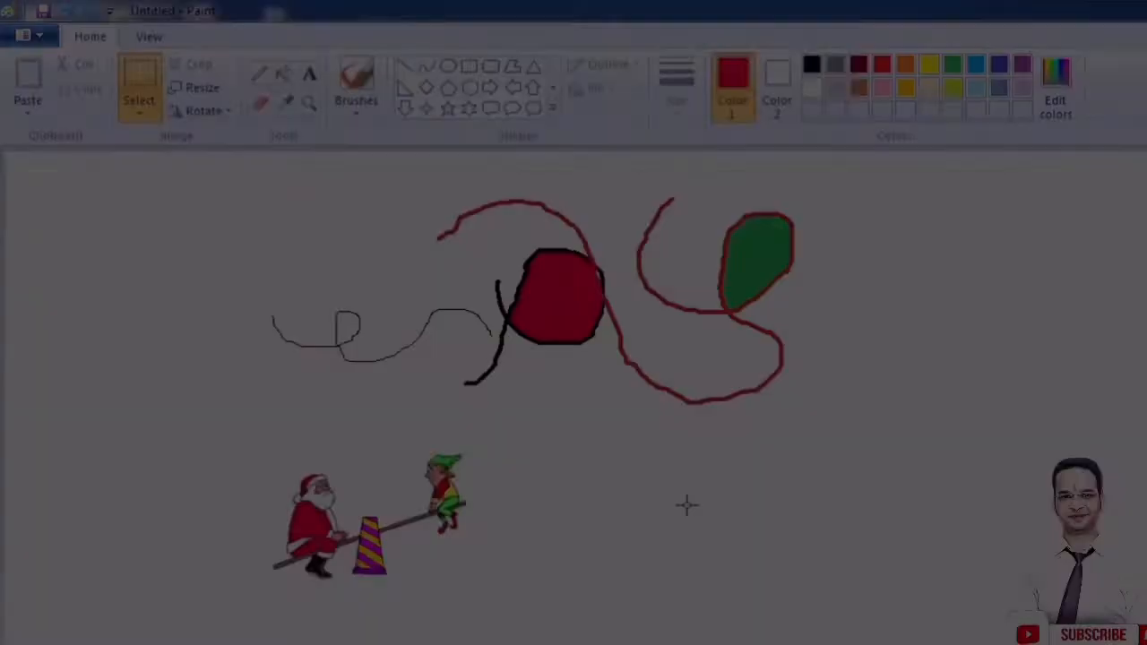
Fill the canvas background with the picked red, and fill it over with white.
click(285, 75)
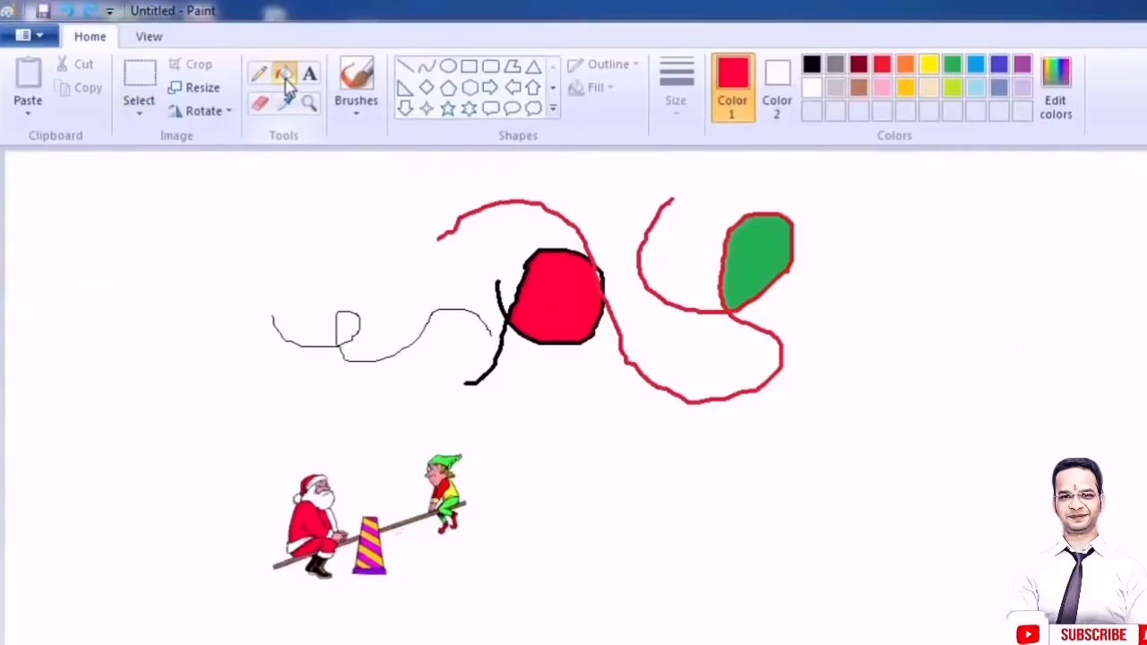
click(903, 317)
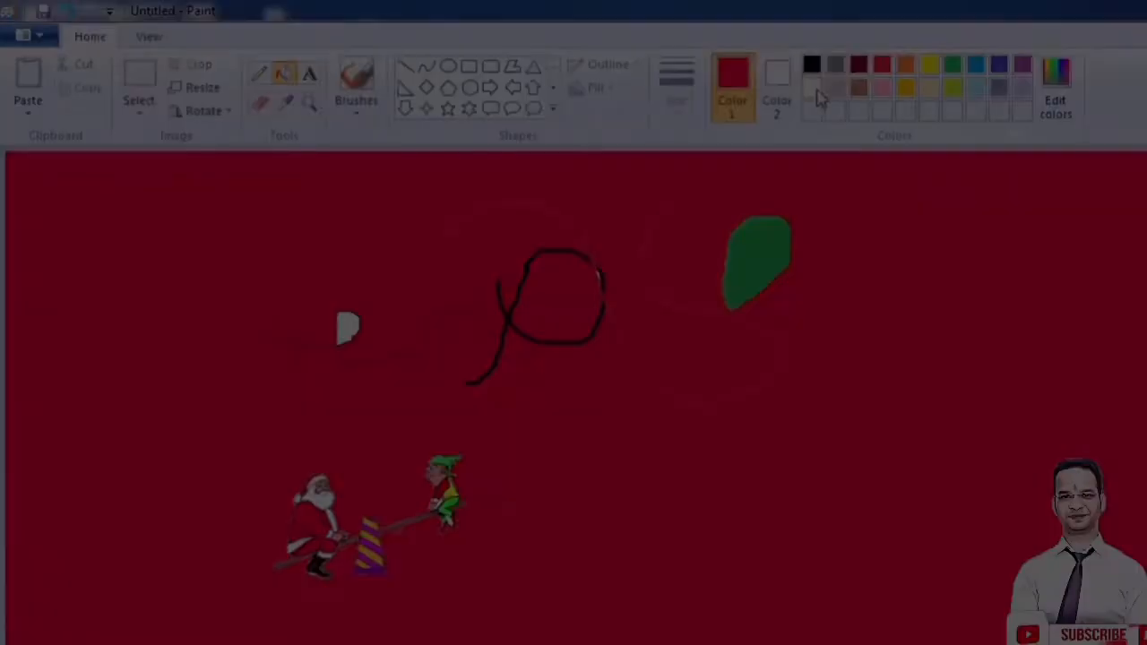
click(812, 88)
click(879, 420)
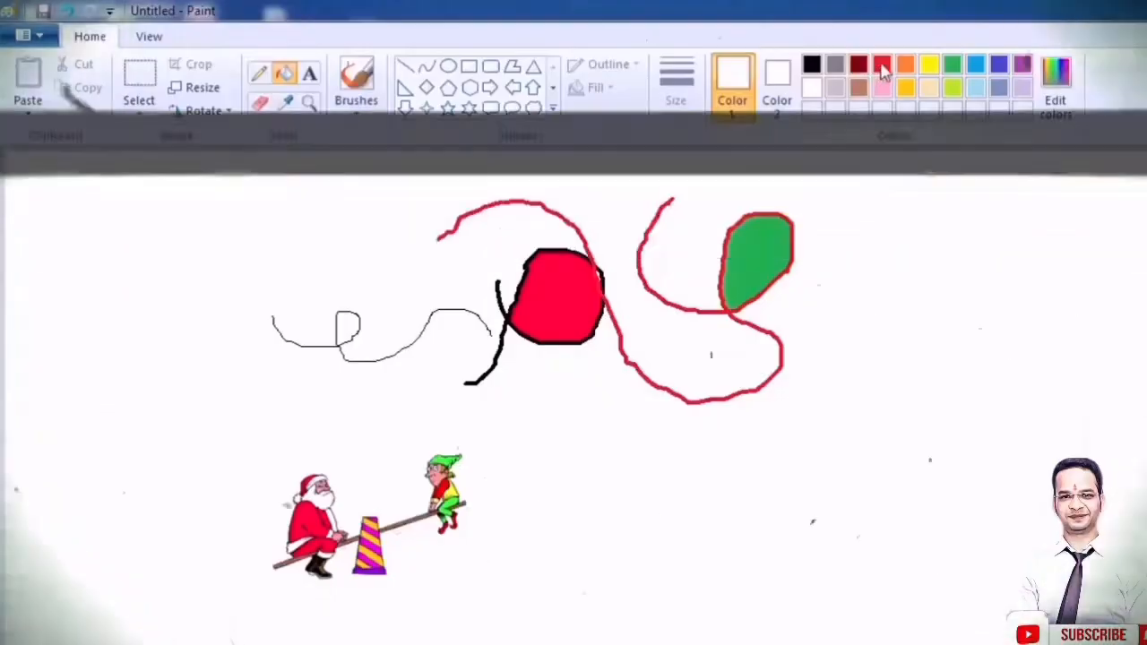
Set Color 1 to the palette's red, fill the canvas background with it, and undo that fill.
click(883, 72)
click(866, 301)
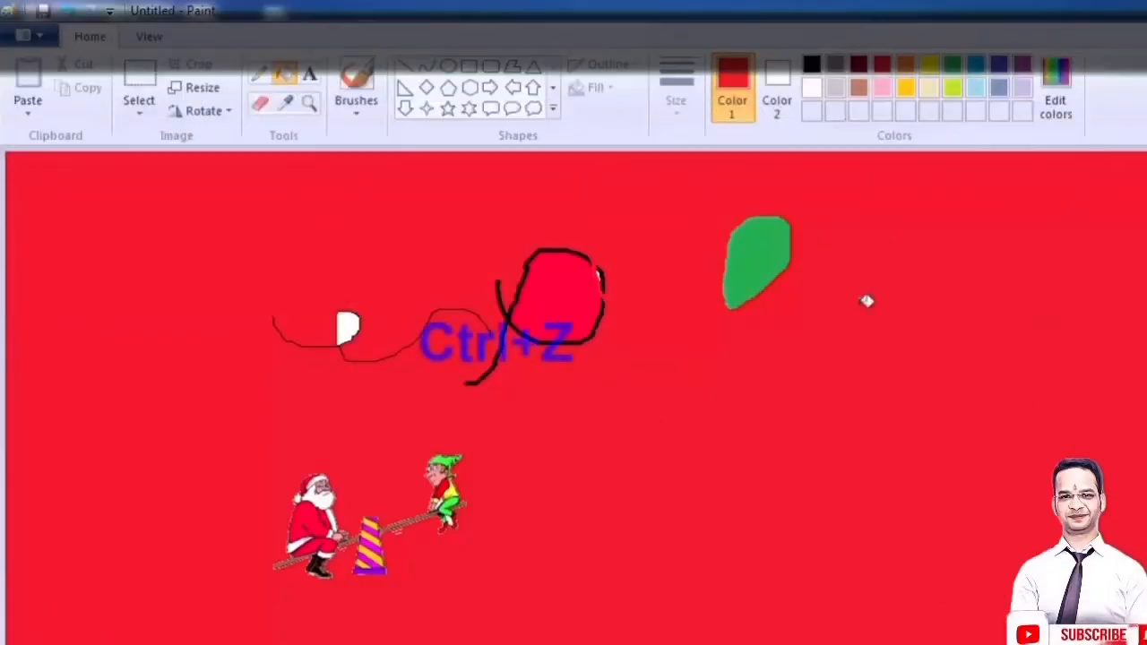
key(ctrl+z)
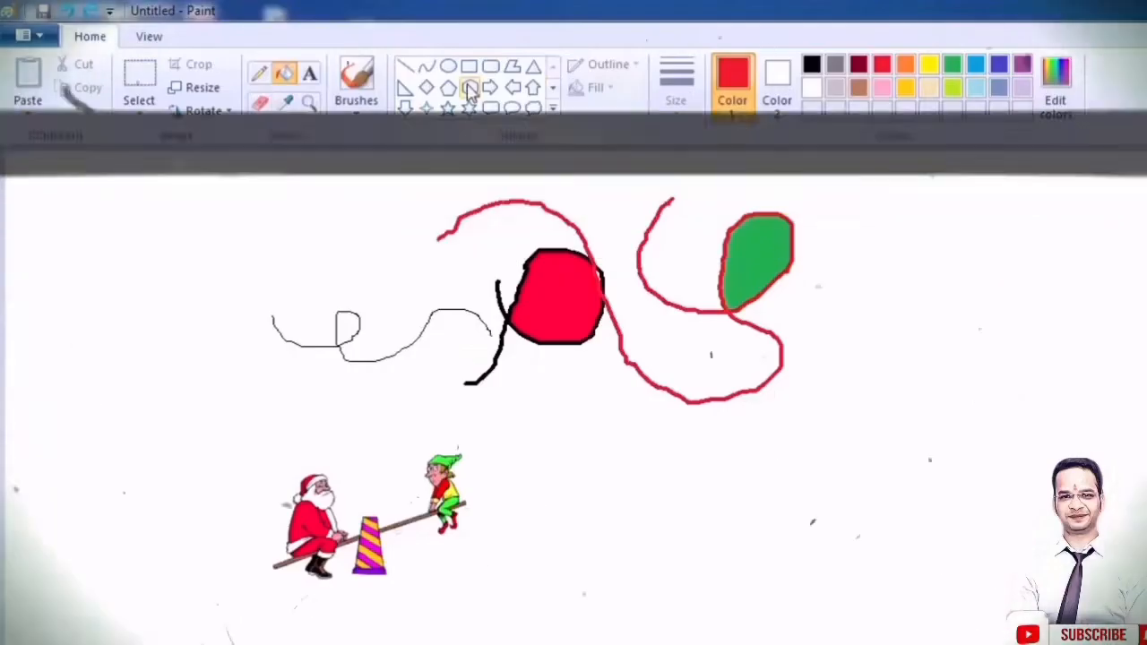
Draw a red, nearly square rectangle beside the curves and a red ellipse below the red curve.
click(468, 66)
drag(1057, 380, 1110, 415)
click(447, 67)
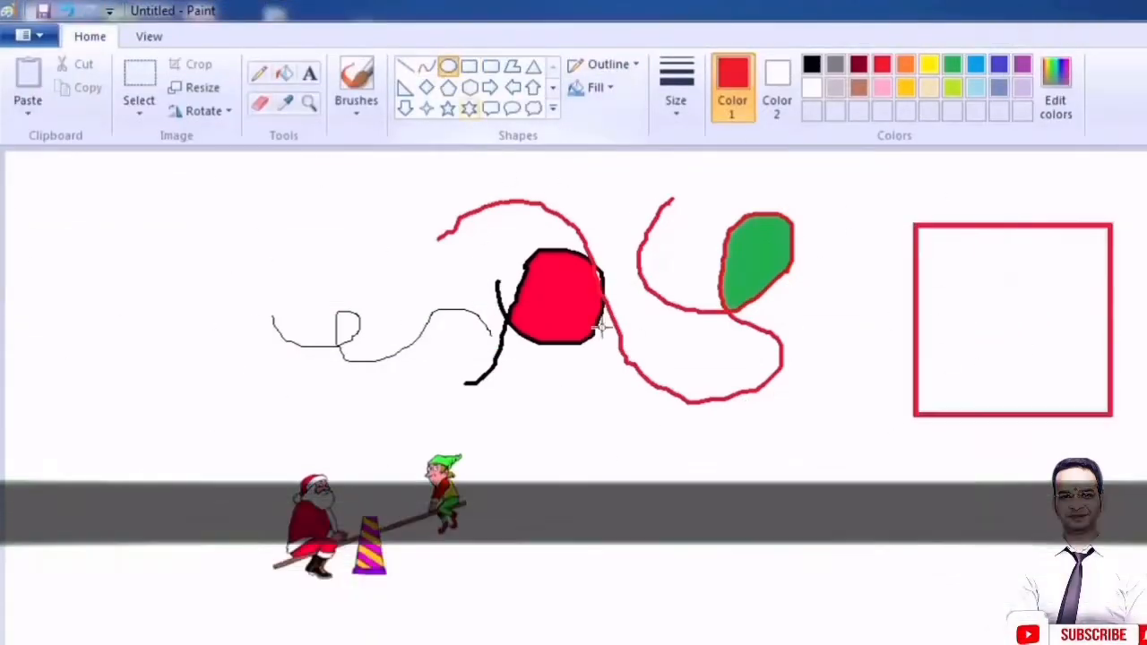
drag(602, 415, 800, 550)
Draw a short sloping red line below the ellipse and a long line constrained to horizontal beneath it.
click(404, 67)
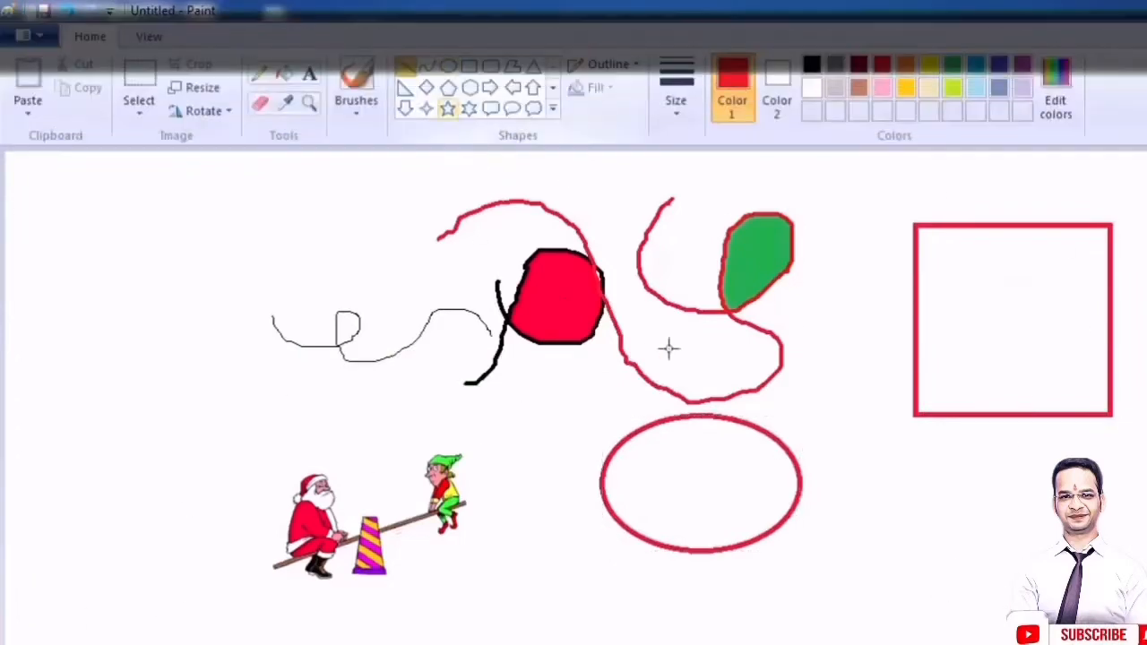
mouse_move(845, 586)
mouse_down()
mouse_move(1006, 578)
mouse_move(1011, 588)
mouse_move(1019, 559)
mouse_move(1012, 583)
mouse_move(814, 579)
mouse_up()
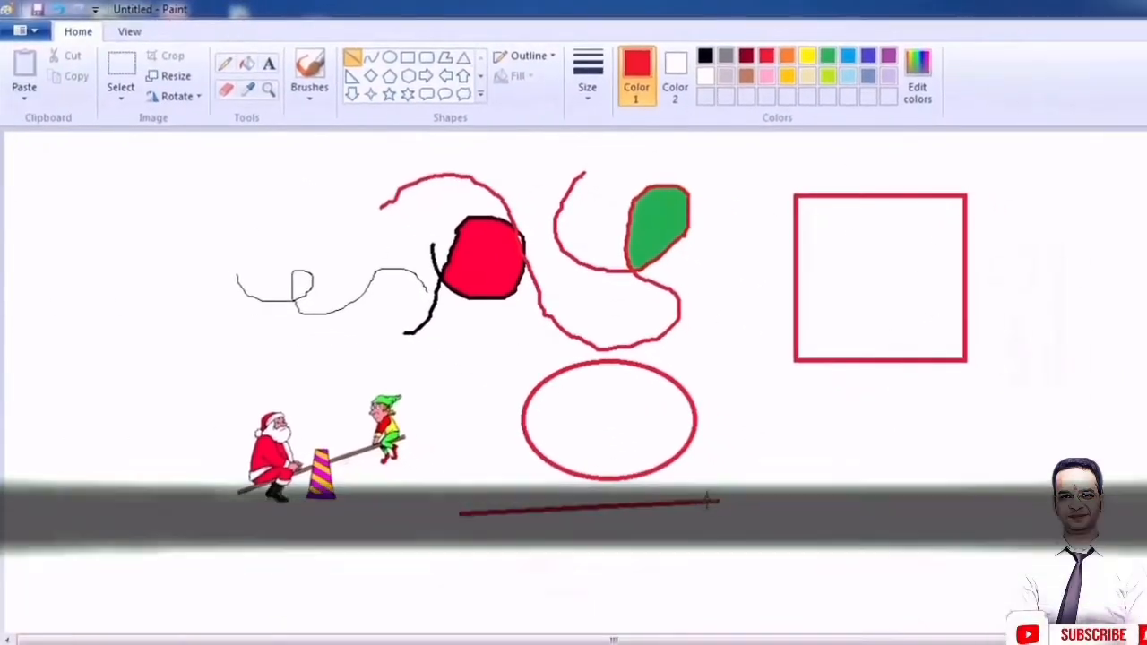
drag(707, 502, 582, 526)
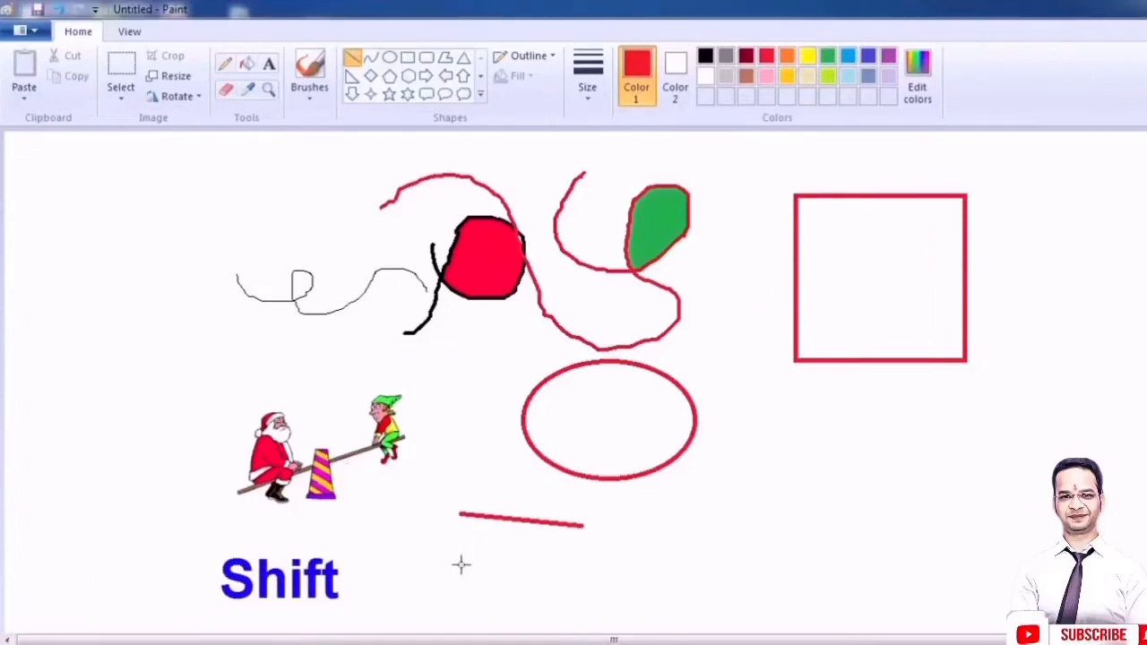
drag(460, 564, 1028, 563)
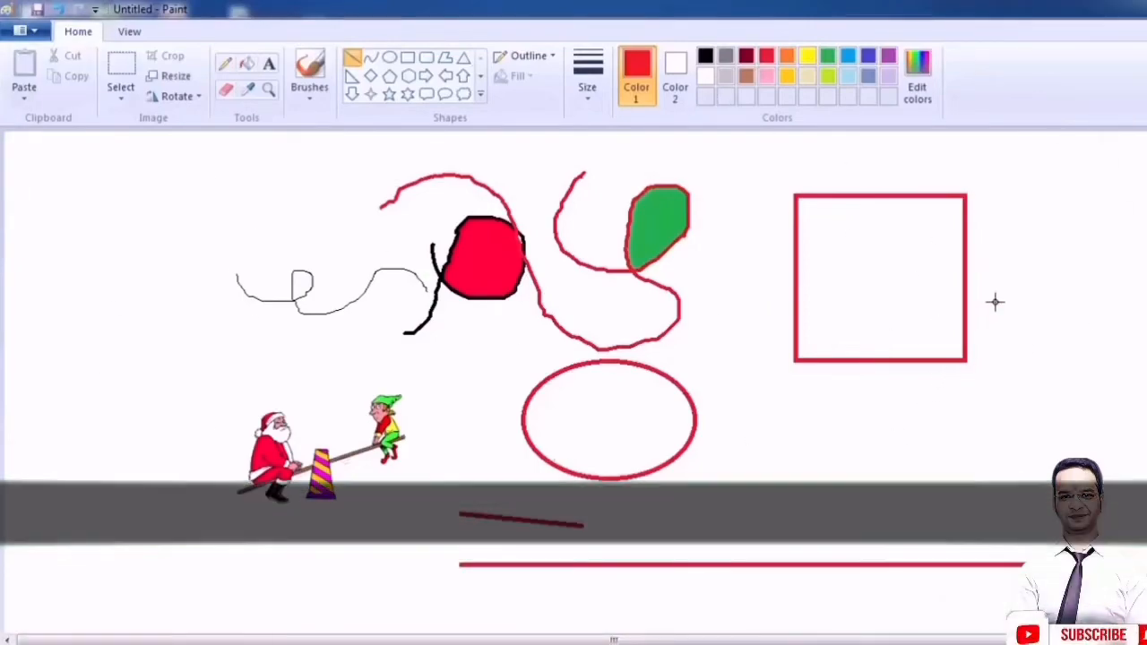
Draw a vertical red line beside the square, a horizontal line crossing it, and a wavy S-shaped curve reaching into the ellipse.
drag(994, 302, 993, 528)
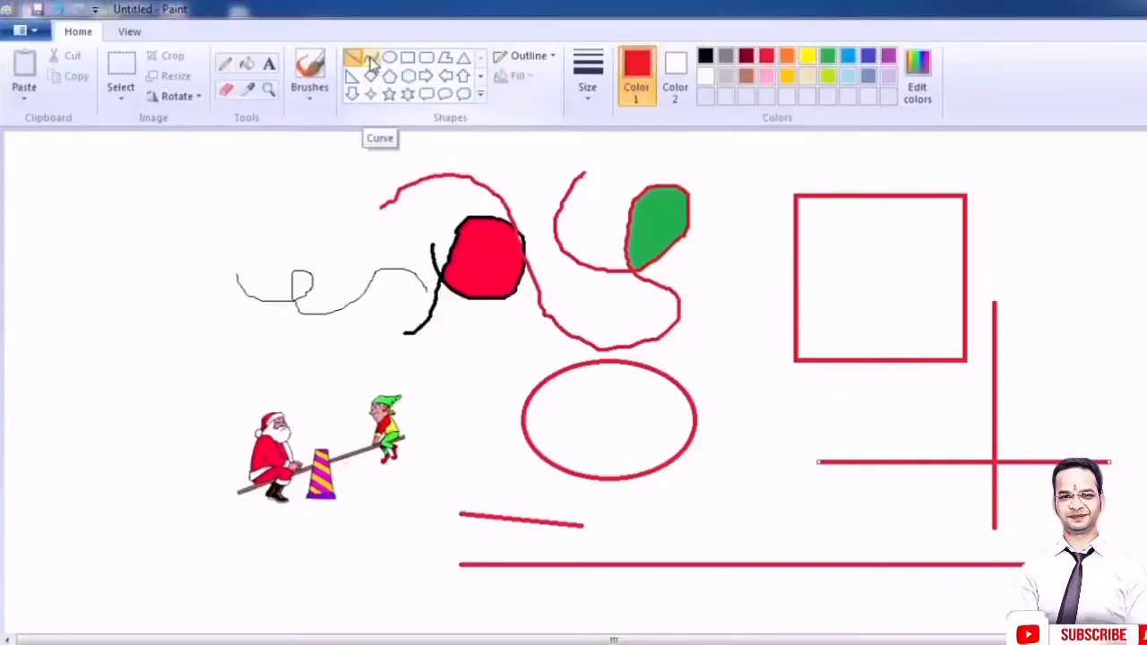
mouse_move(74, 413)
mouse_down()
mouse_move(528, 388)
mouse_move(627, 363)
mouse_up()
drag(206, 340, 184, 184)
drag(328, 430, 448, 599)
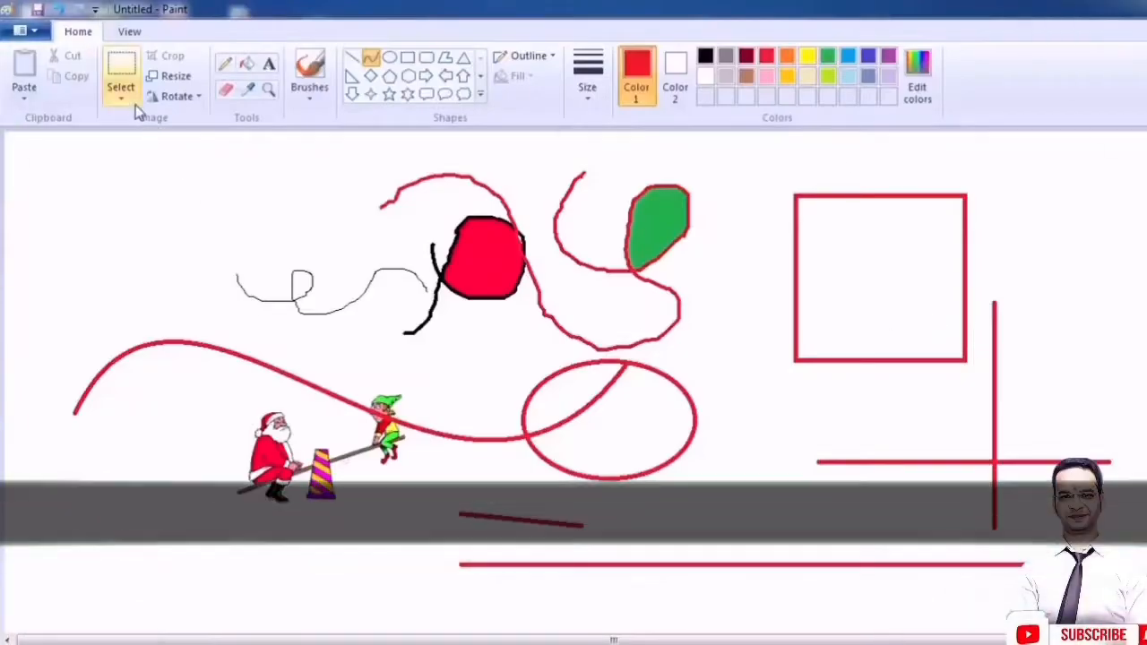
Select all the drawings with a rectangular selection and delete them from the canvas.
click(123, 99)
drag(69, 141, 213, 193)
drag(281, 225, 970, 525)
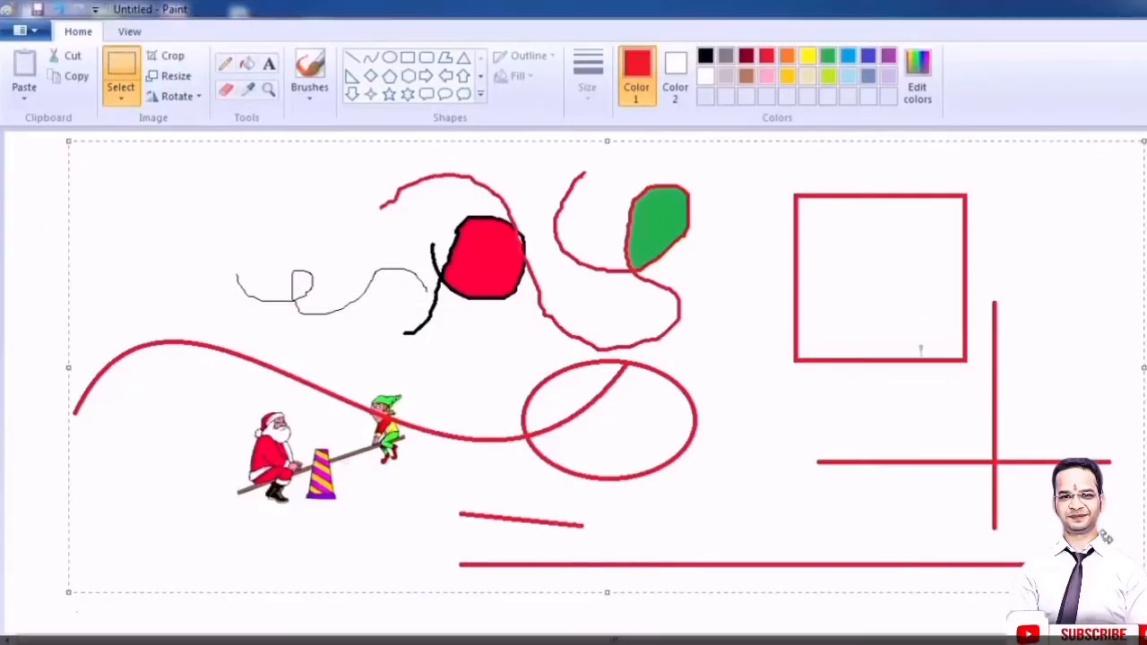
key(Delete)
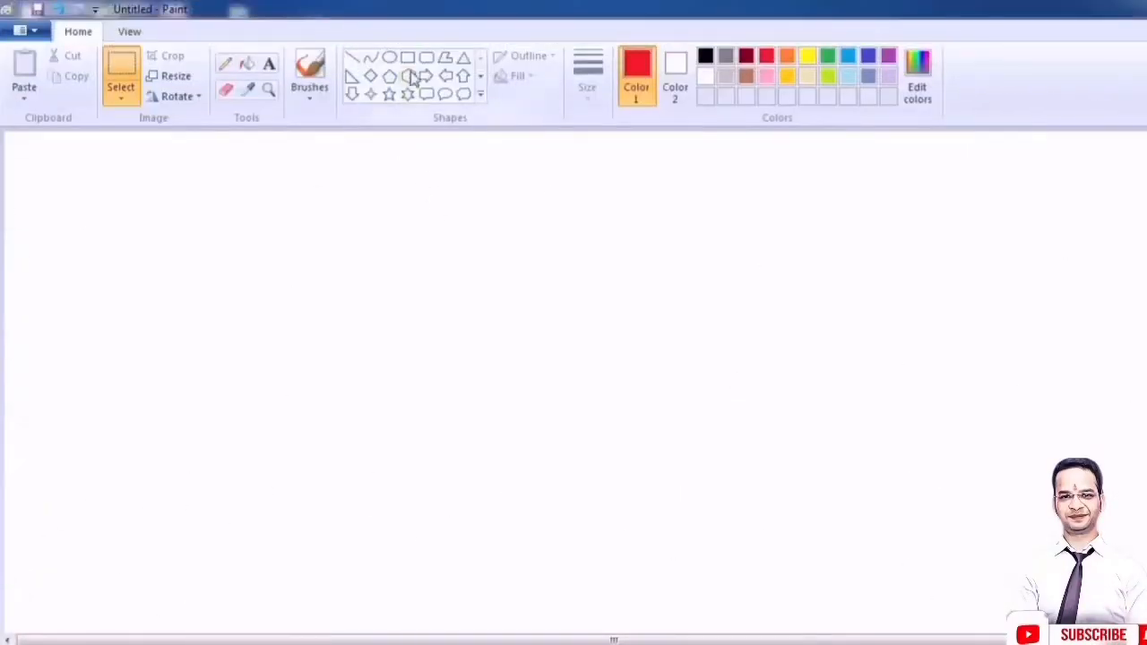
Draw six red rectangles of different sizes across the blank canvas and a small green six-point star below the narrow one.
drag(426, 317, 442, 328)
drag(537, 256, 775, 460)
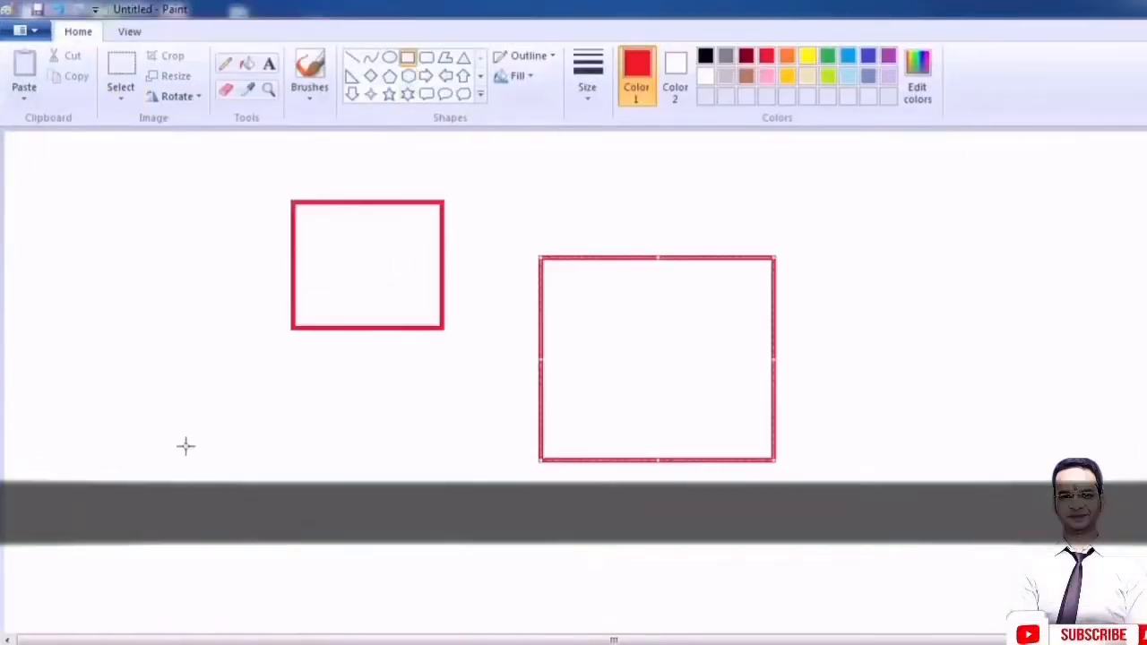
drag(182, 440, 394, 576)
drag(857, 195, 898, 234)
drag(881, 281, 923, 355)
click(407, 94)
drag(873, 412, 935, 478)
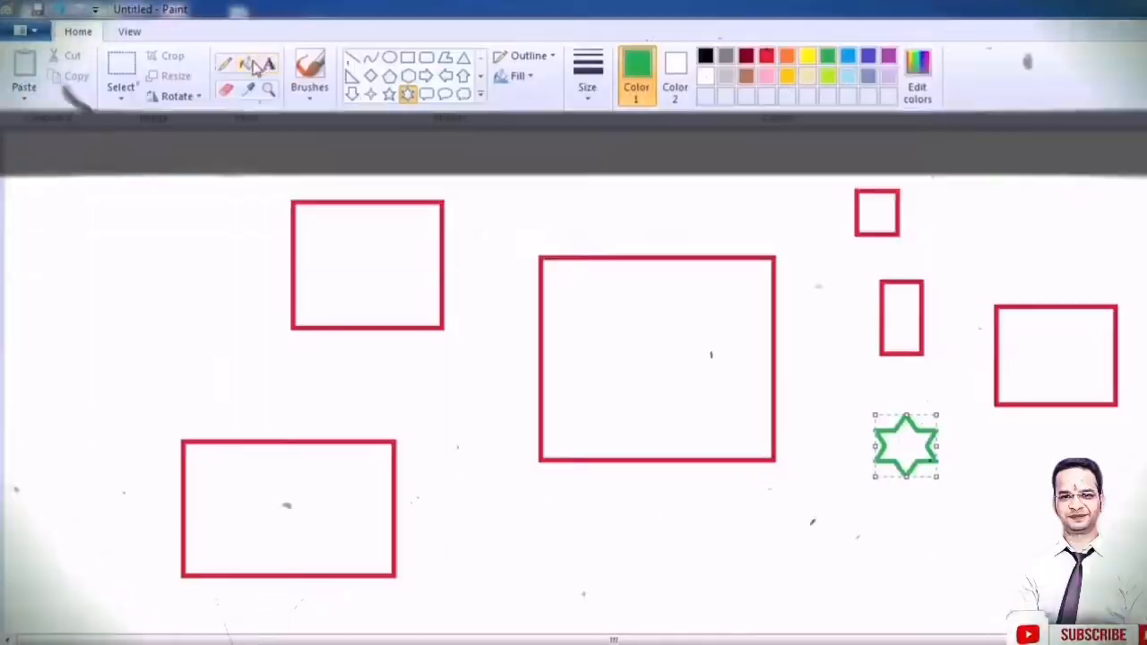
Fill the largest rectangle red, the far-right one turquoise, the upper-left one indigo, the lower-left one dark red, and the star green.
click(247, 64)
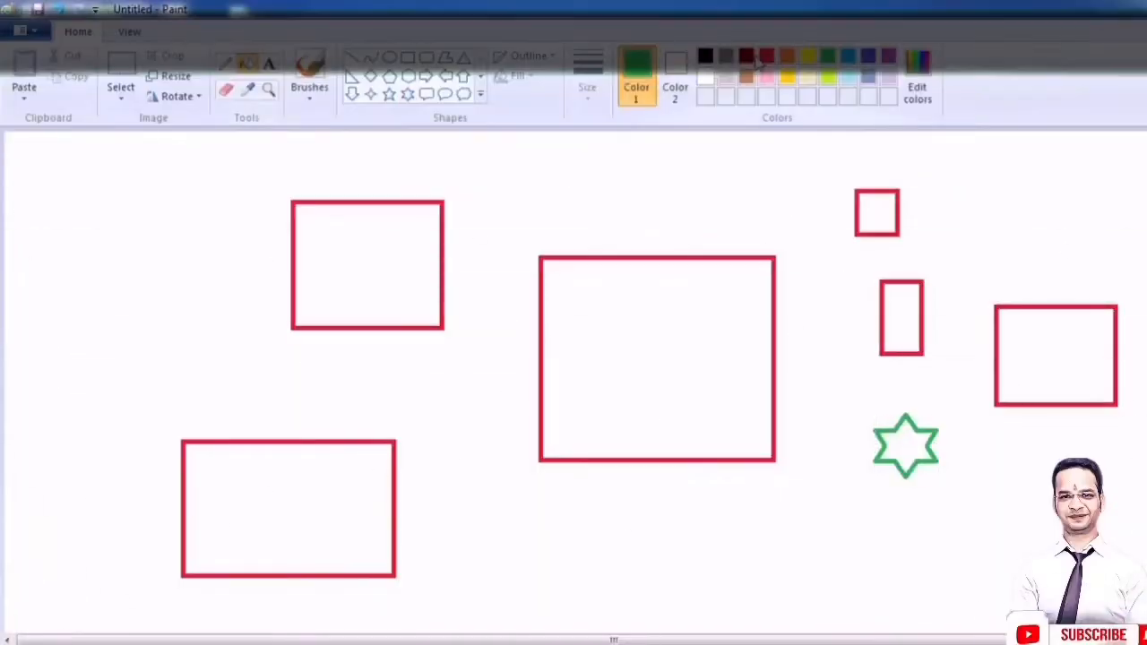
click(700, 298)
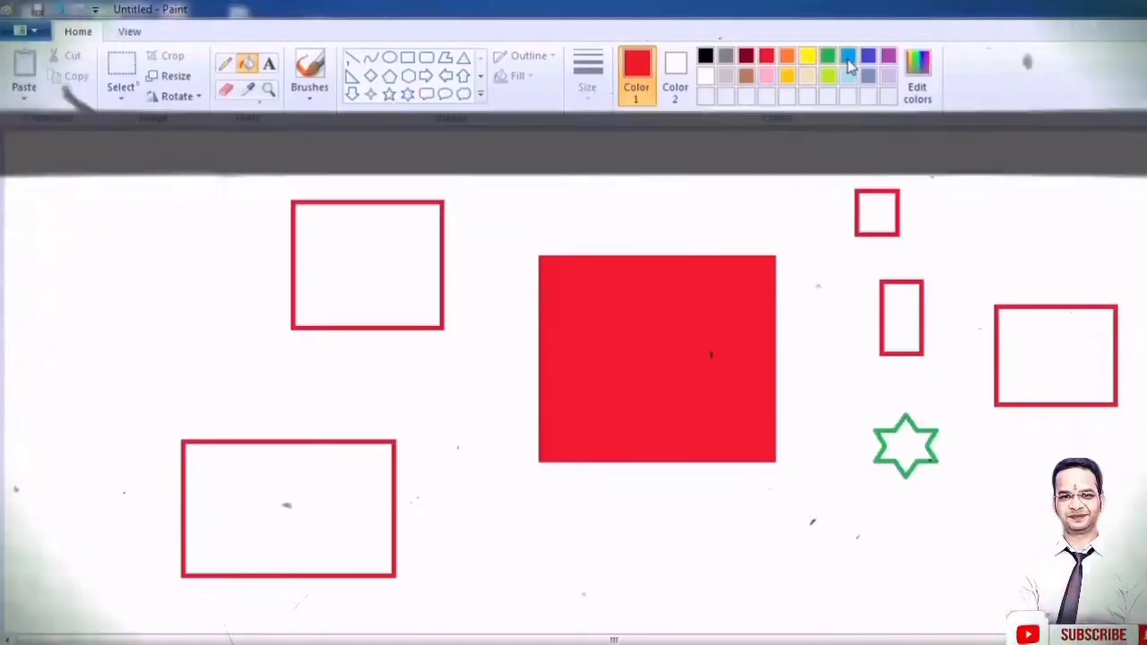
click(847, 57)
click(1044, 364)
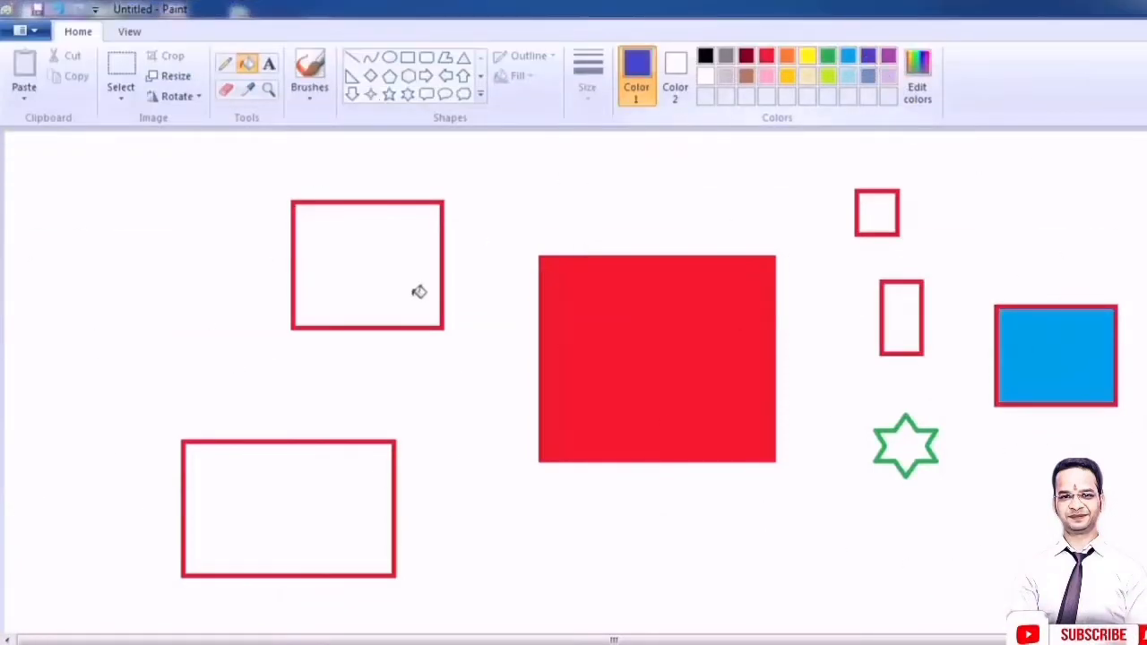
click(746, 56)
click(287, 507)
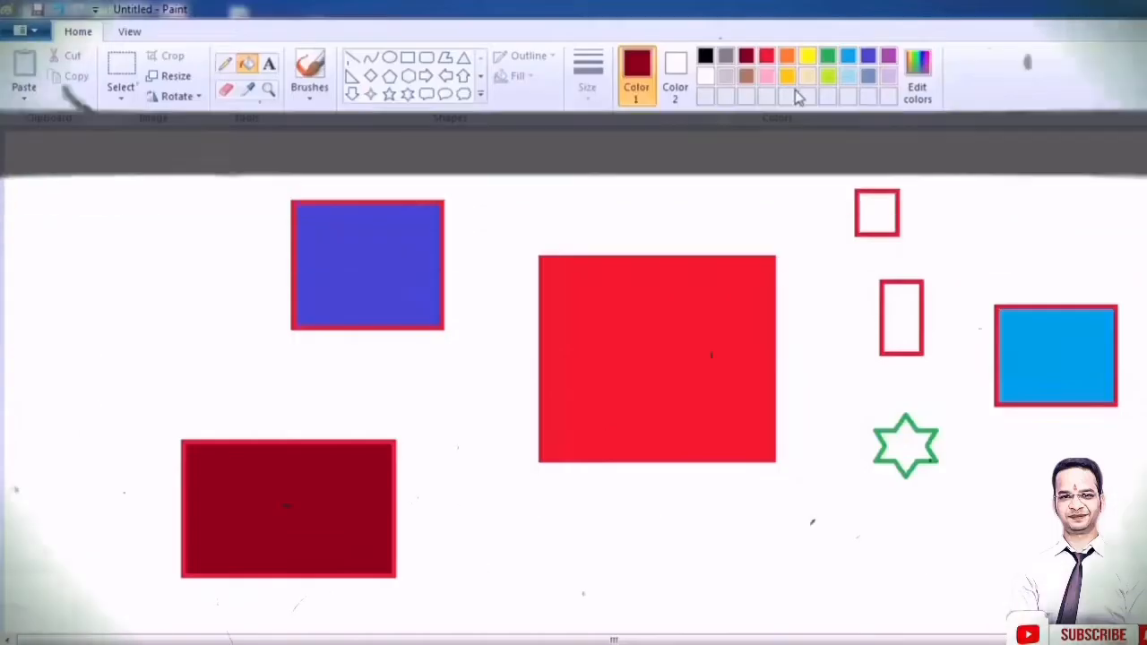
click(827, 57)
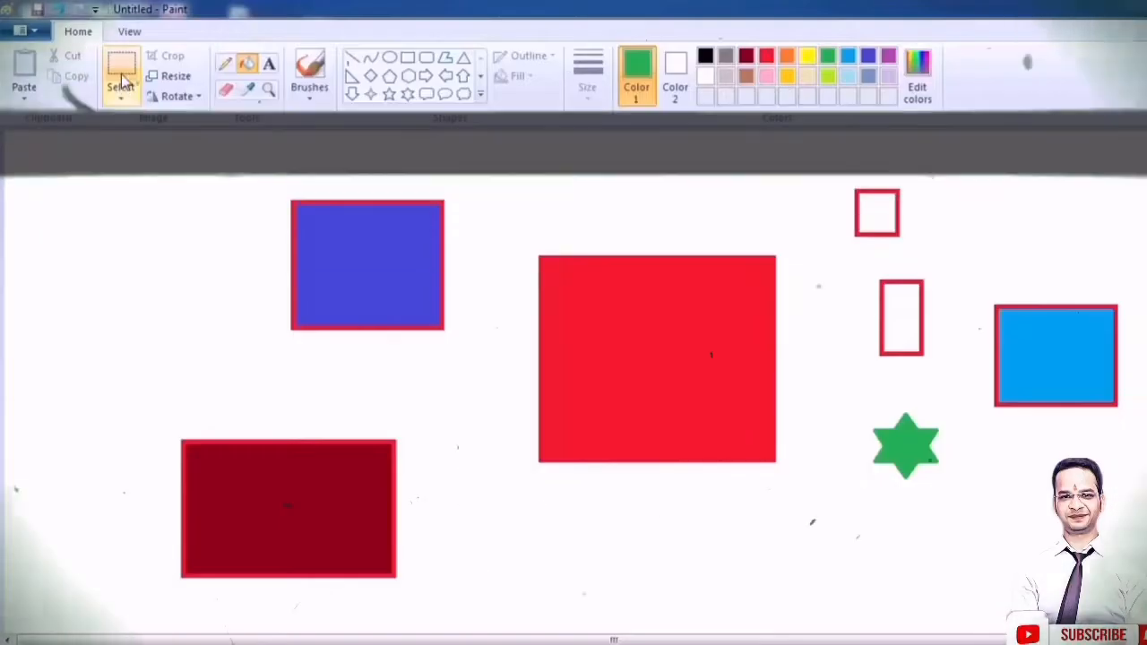
Select the green star with its white surroundings, move it onto the large red rectangle, and put it back below the narrow rectangle.
click(122, 79)
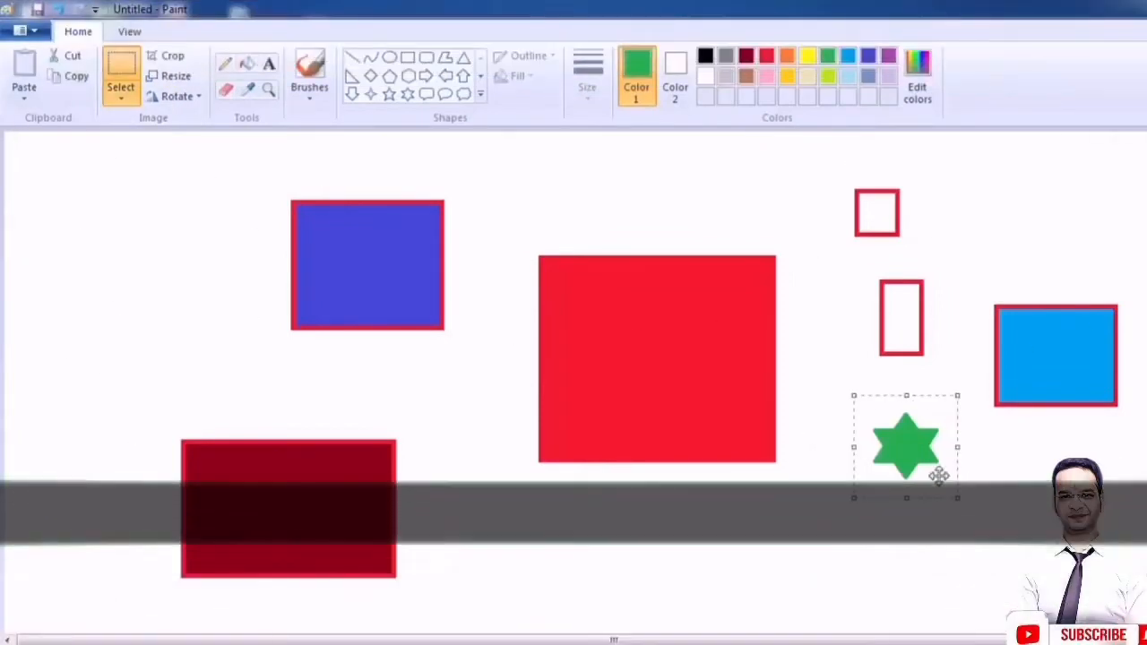
drag(917, 465, 679, 382)
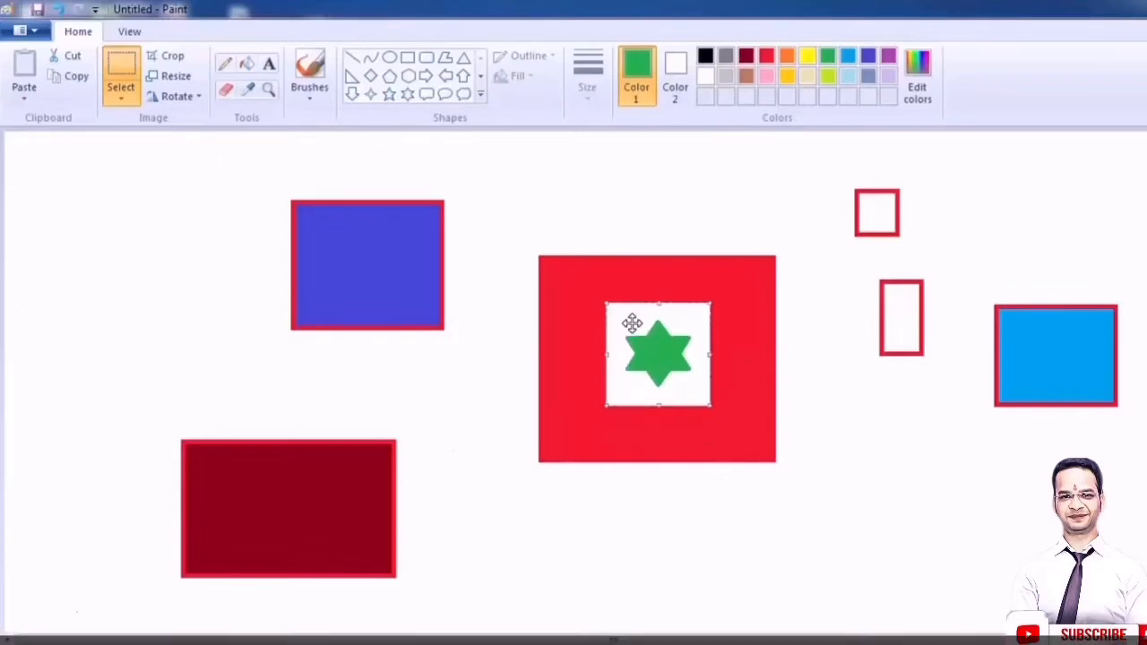
drag(616, 317, 859, 447)
click(819, 356)
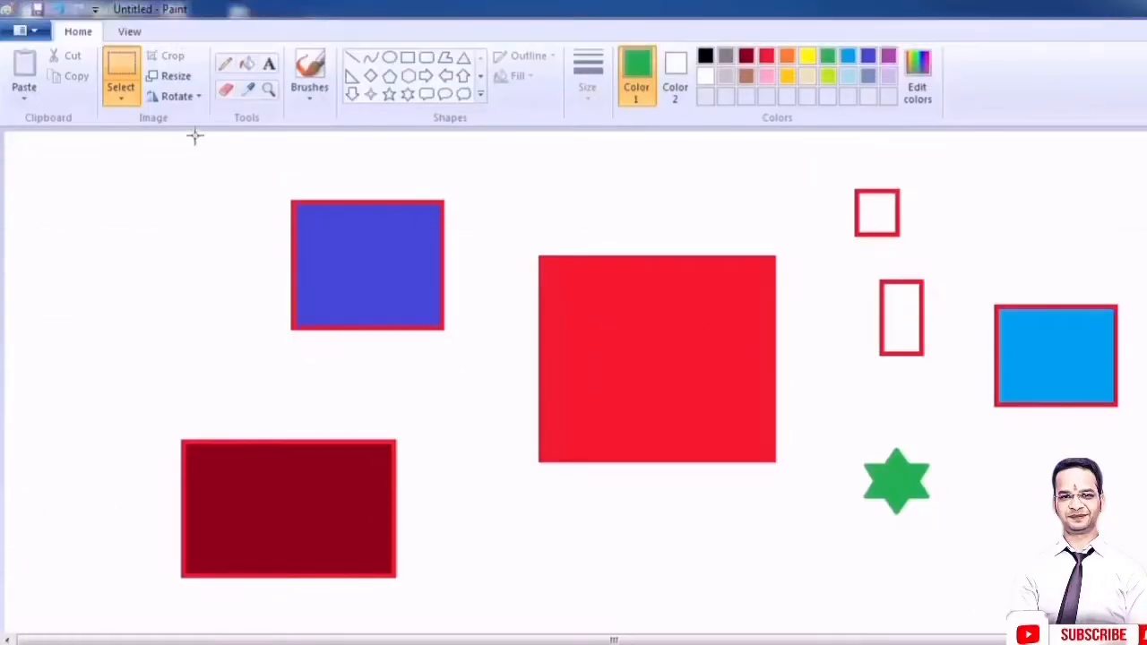
Turn on transparent selection and try moving the green star onto the large red rectangle.
click(119, 99)
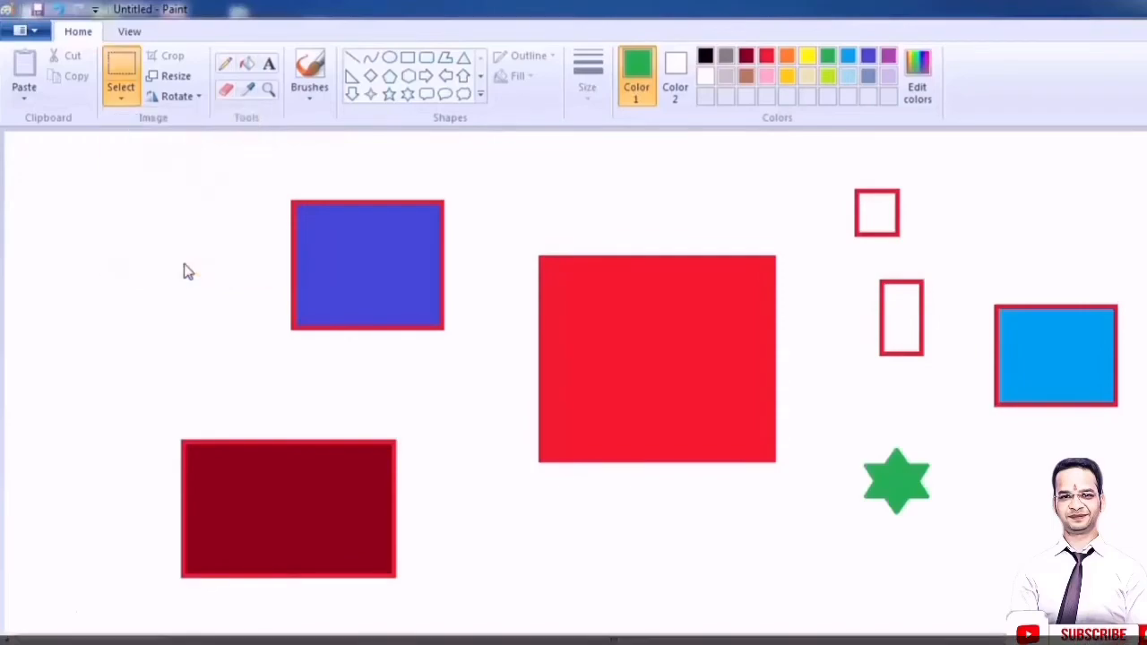
drag(848, 422, 809, 452)
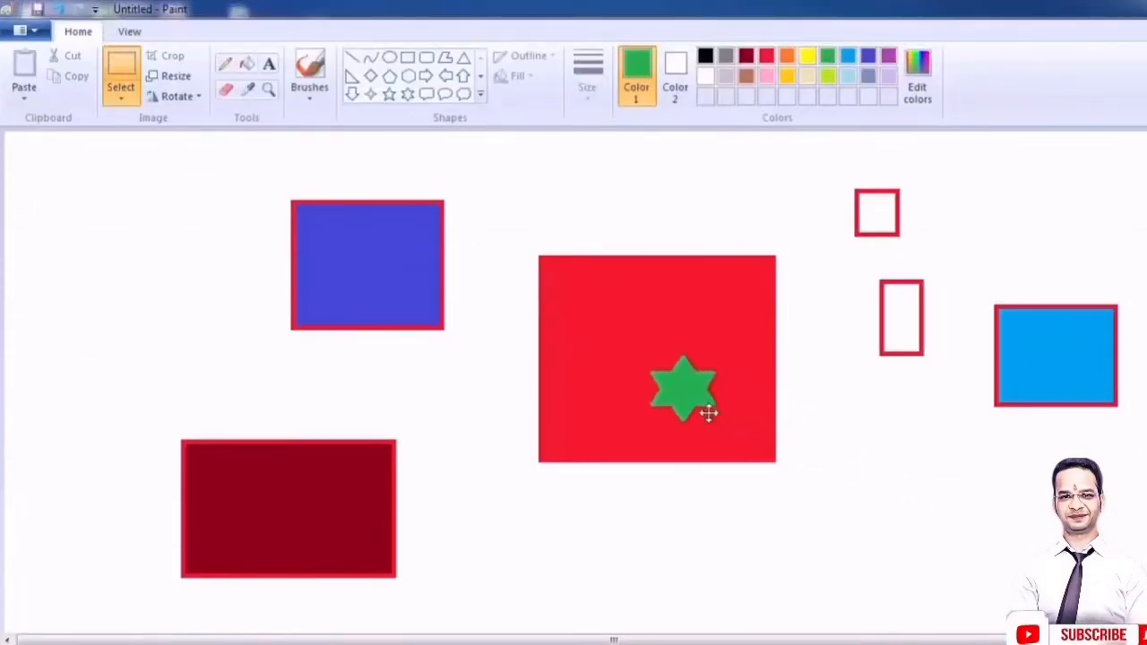
click(941, 501)
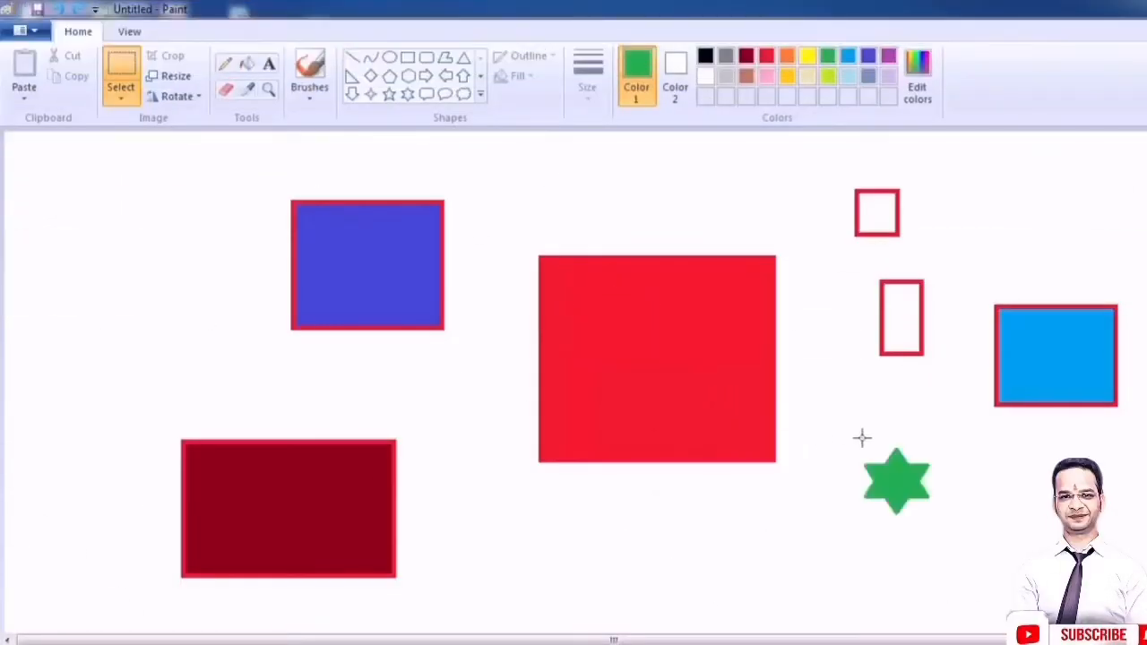
Place three transparent copies of the green star on the large red rectangle and cut the turquoise rectangle.
drag(940, 524, 947, 527)
drag(951, 531, 953, 532)
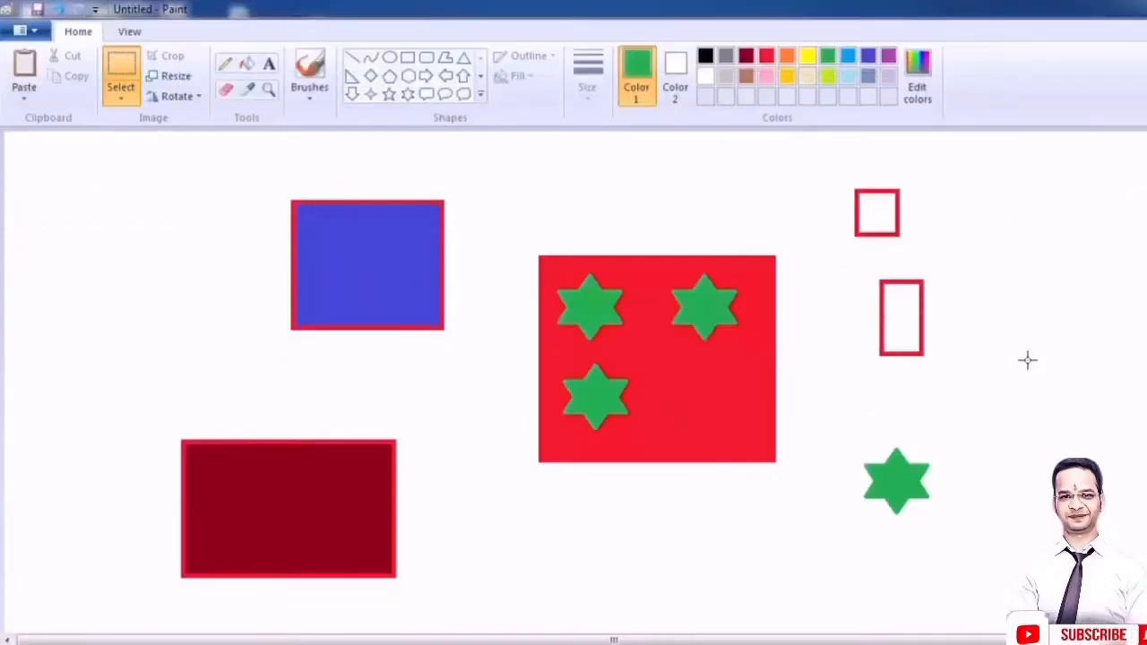
Paste the turquoise rectangle three times: inside the dark red rectangle, inside the indigo one, and over the large red one's lower-right corner.
key(ctrl+v)
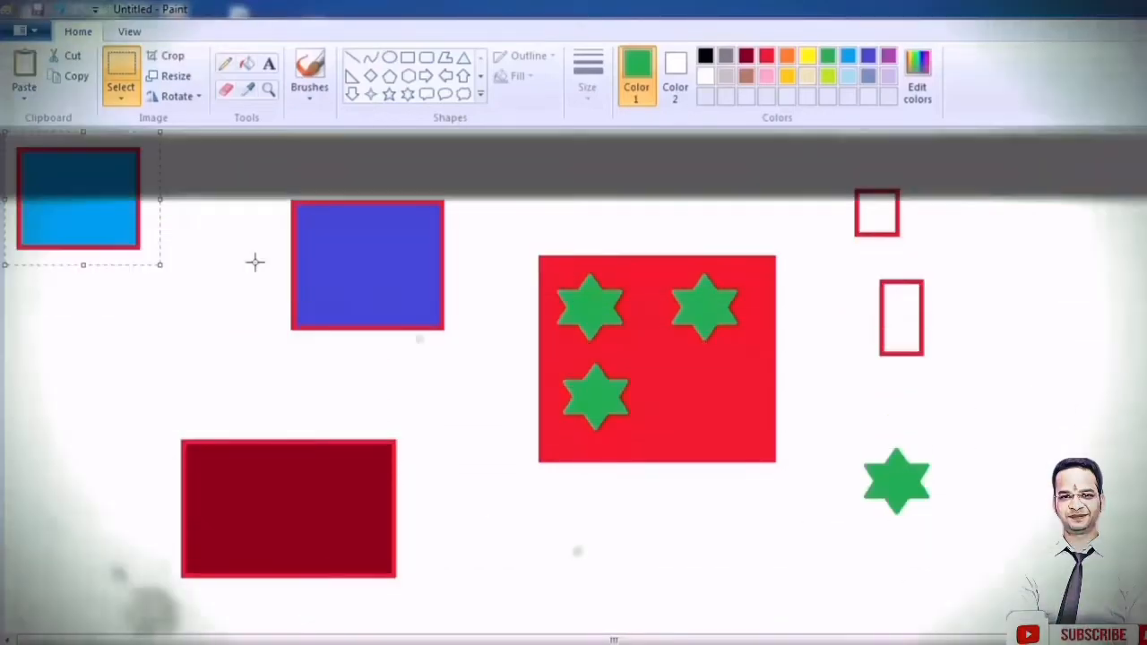
drag(90, 205, 284, 514)
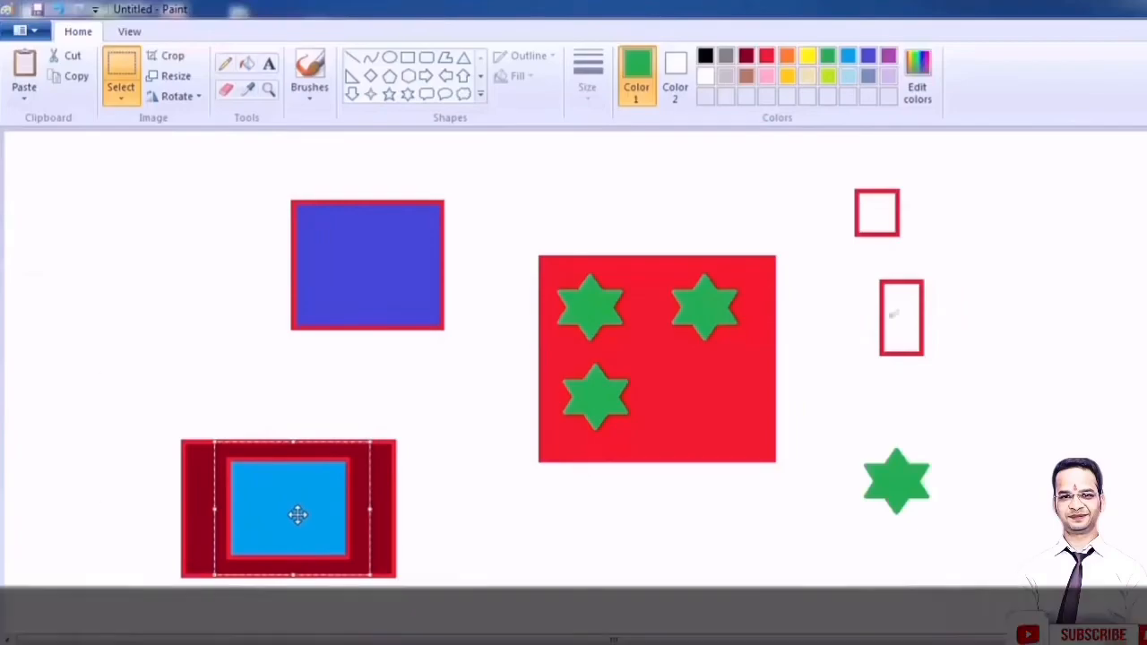
key(ctrl+v)
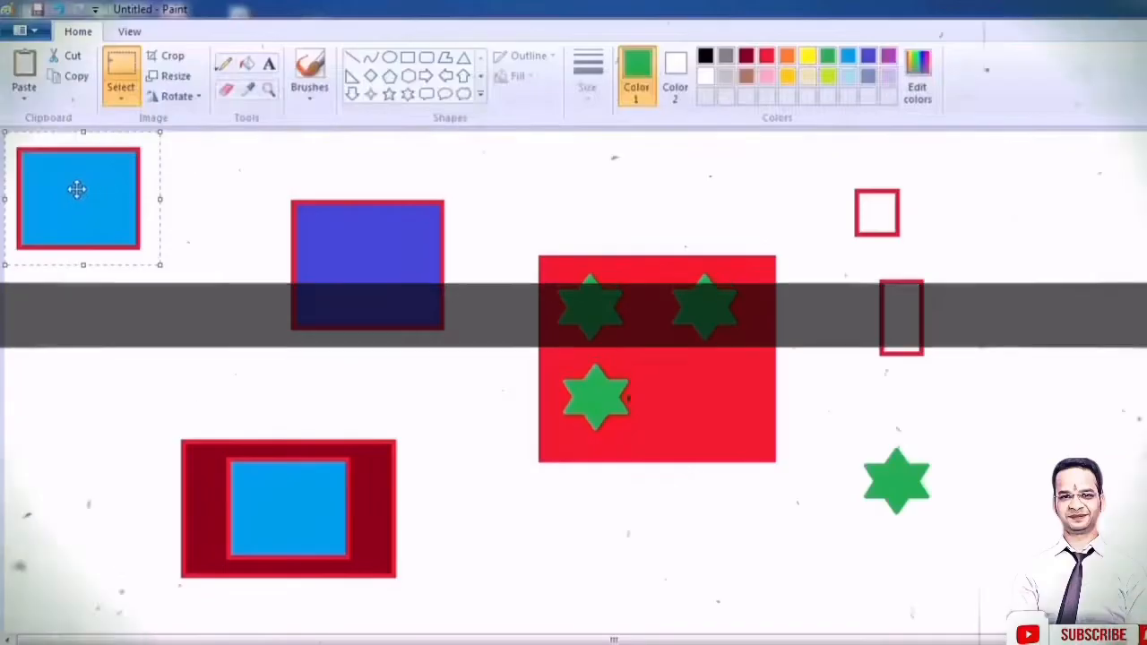
drag(77, 189, 344, 273)
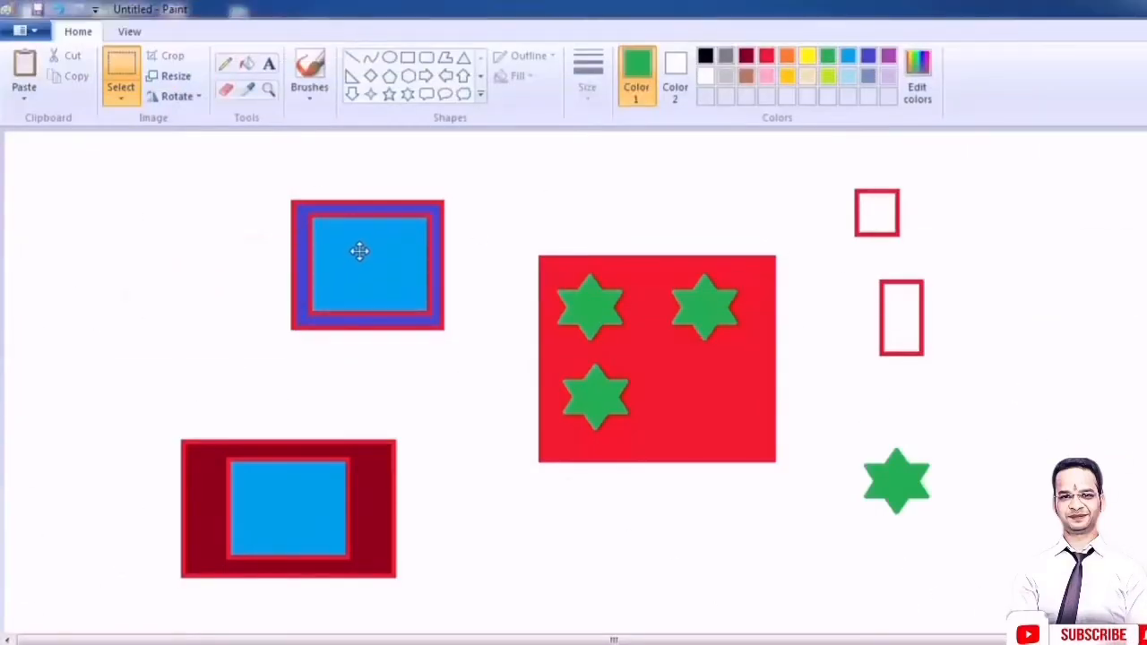
key(ctrl+v)
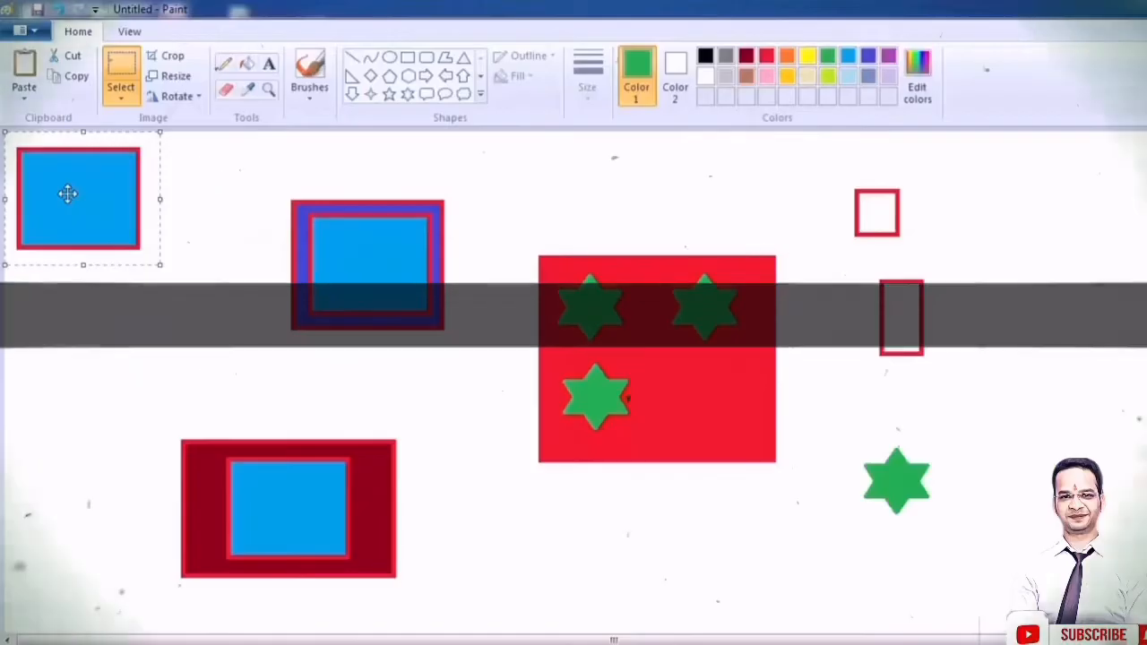
drag(68, 194, 760, 429)
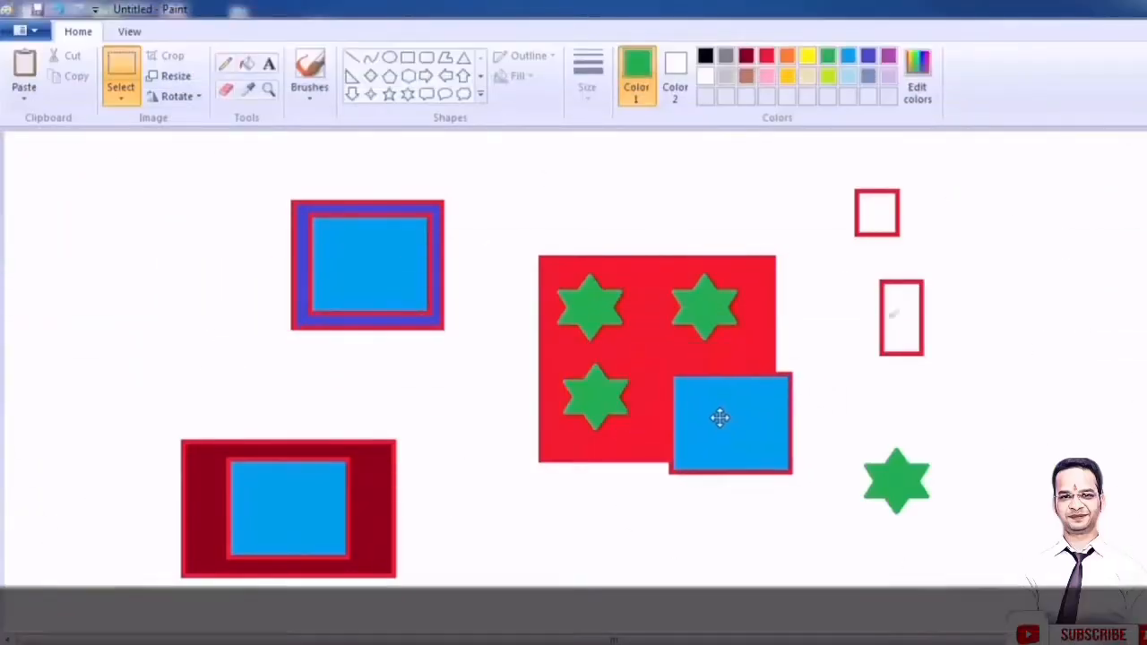
click(1006, 302)
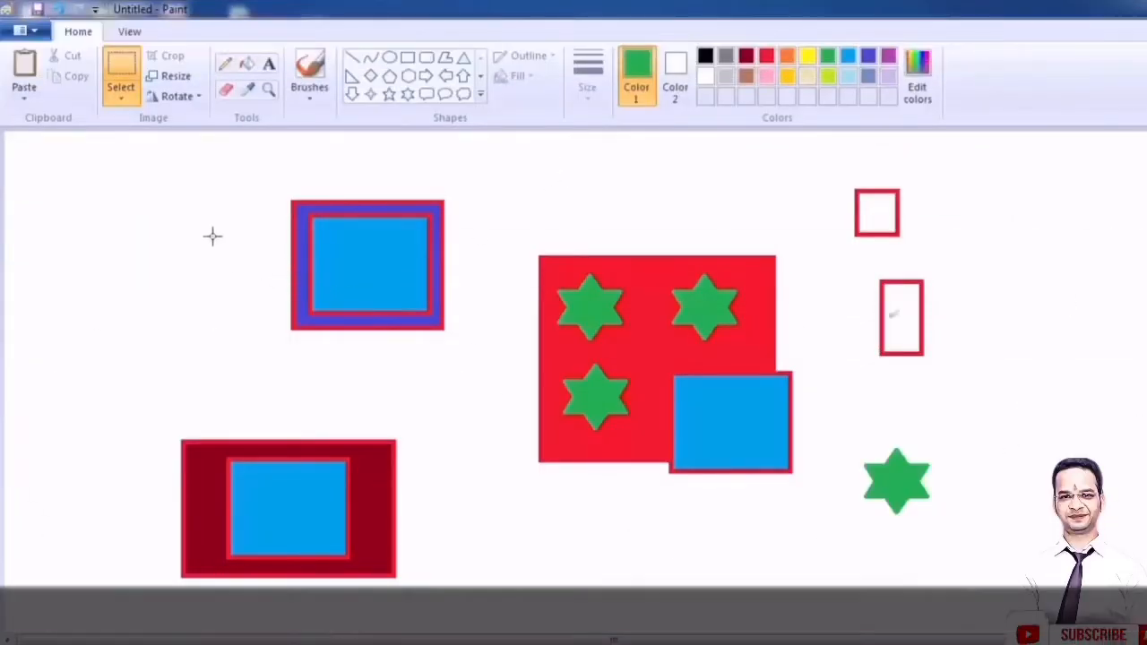
Select all the shapes on the canvas and delete them.
mouse_move(85, 164)
mouse_down()
mouse_move(1031, 389)
mouse_move(1076, 573)
mouse_up()
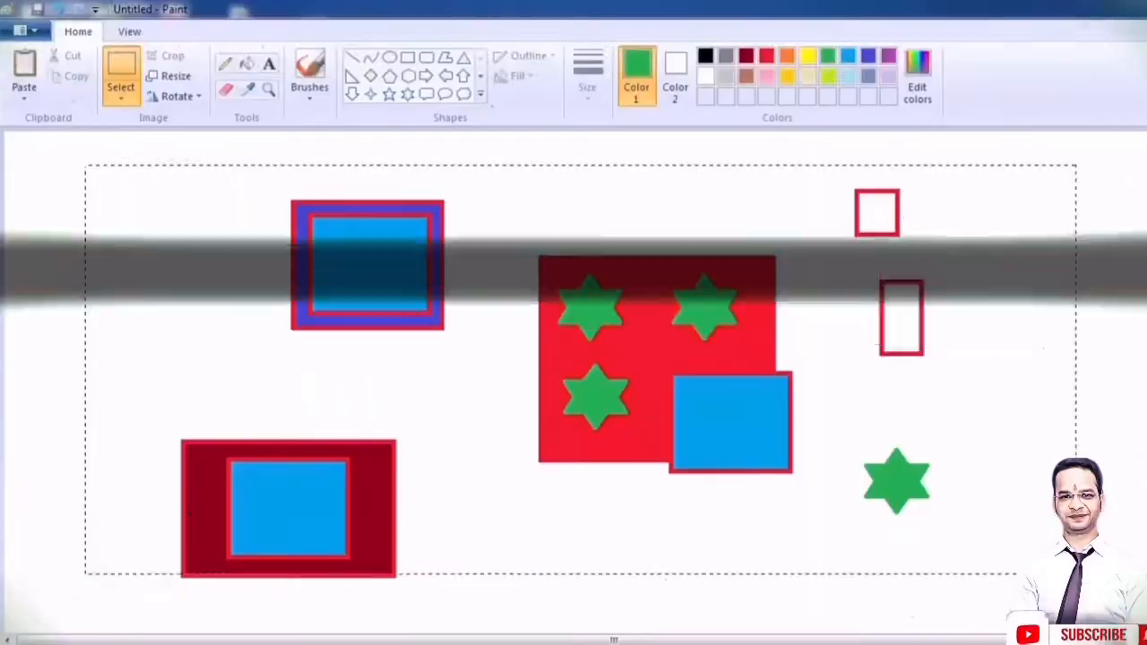
key(Delete)
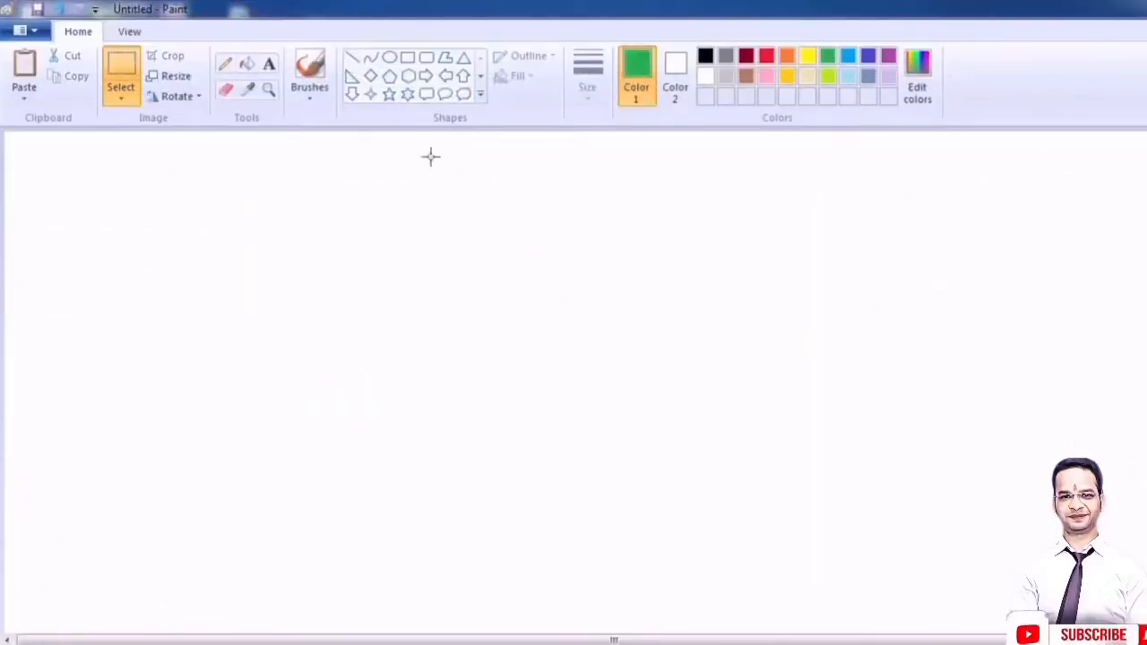
Draw a long left-pointing arrow filled with green and move it toward the canvas's left edge.
click(445, 77)
drag(376, 264, 726, 348)
click(246, 62)
click(528, 310)
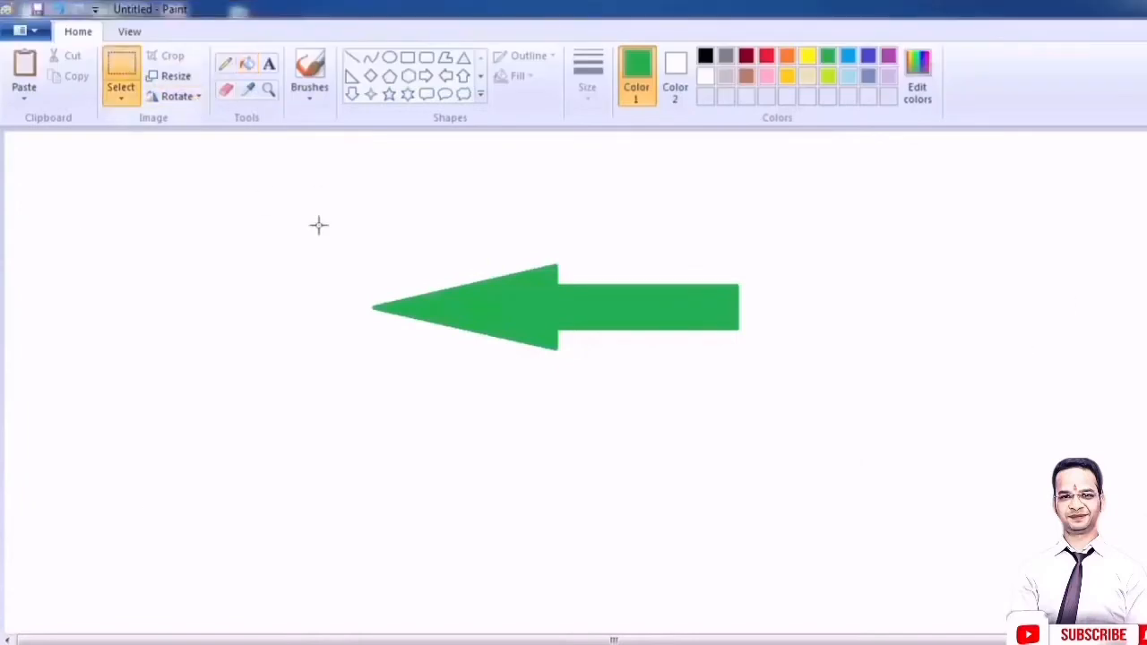
drag(810, 404, 811, 404)
drag(560, 333, 384, 333)
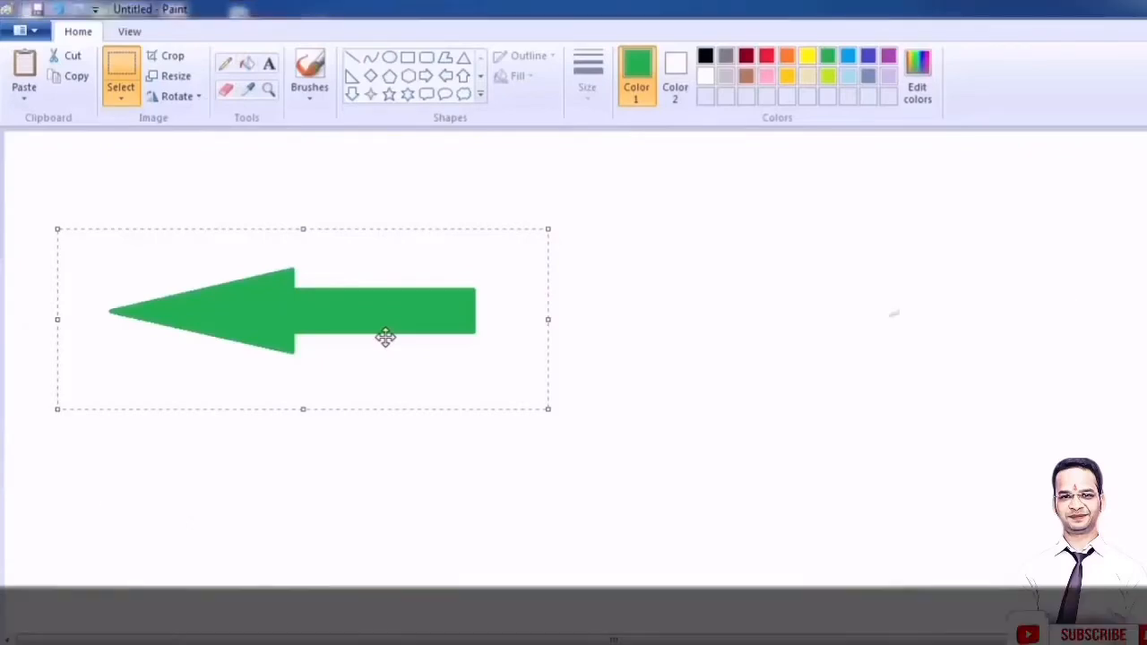
key(ctrl+v)
key(Escape)
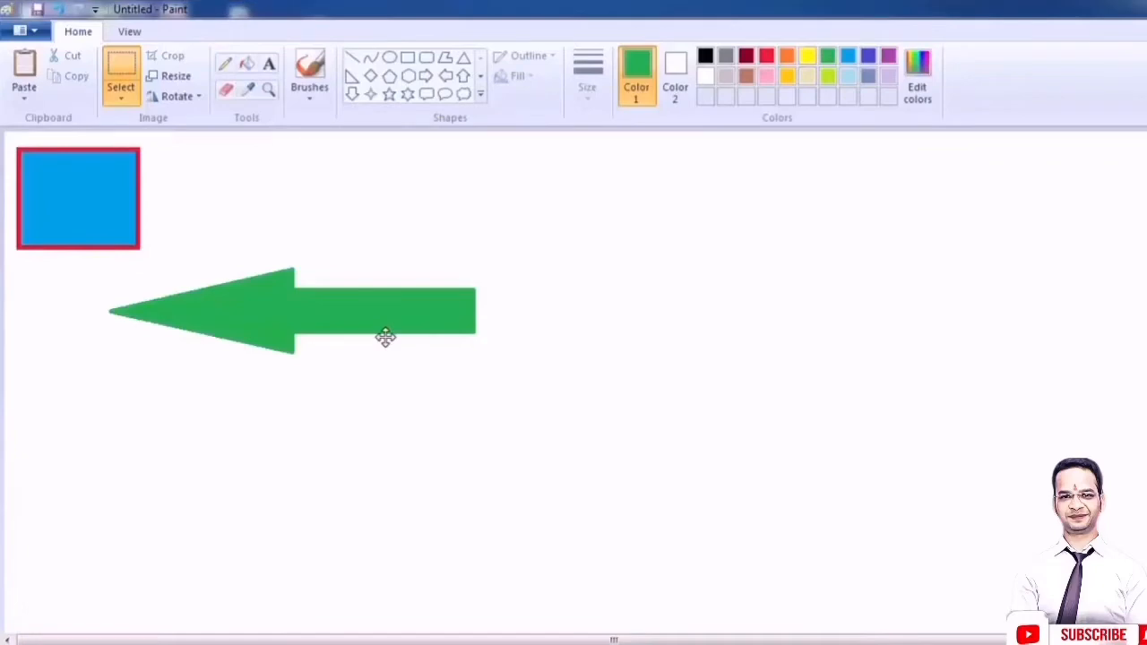
key(ctrl+z)
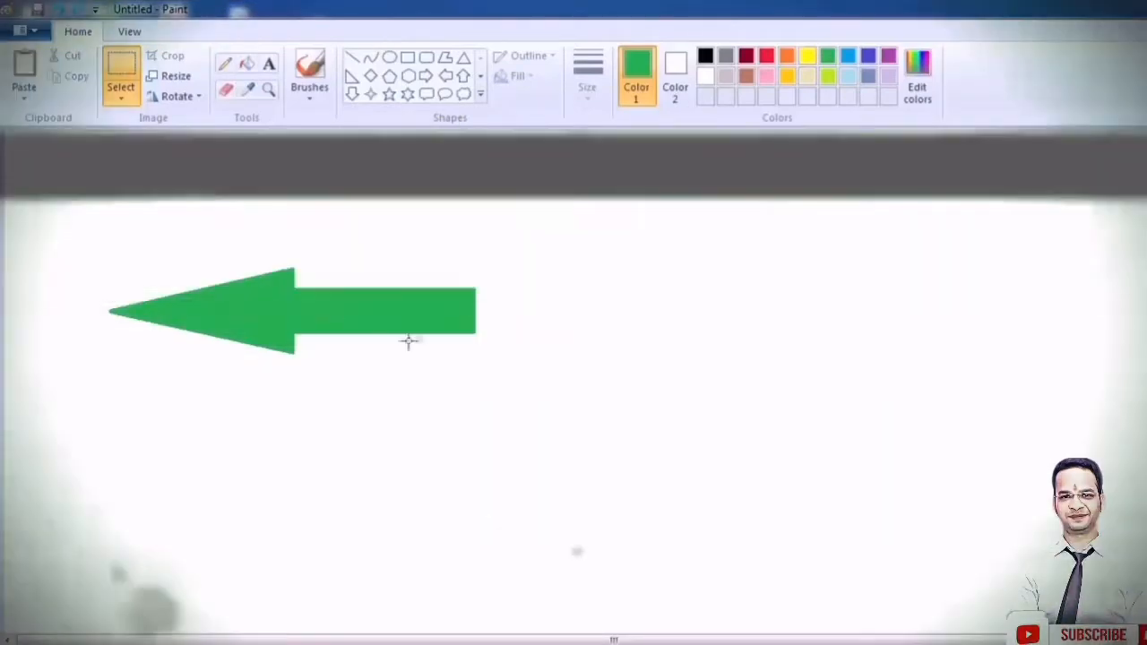
Copy the green arrow and place the duplicate to the right of the original.
drag(65, 197, 524, 388)
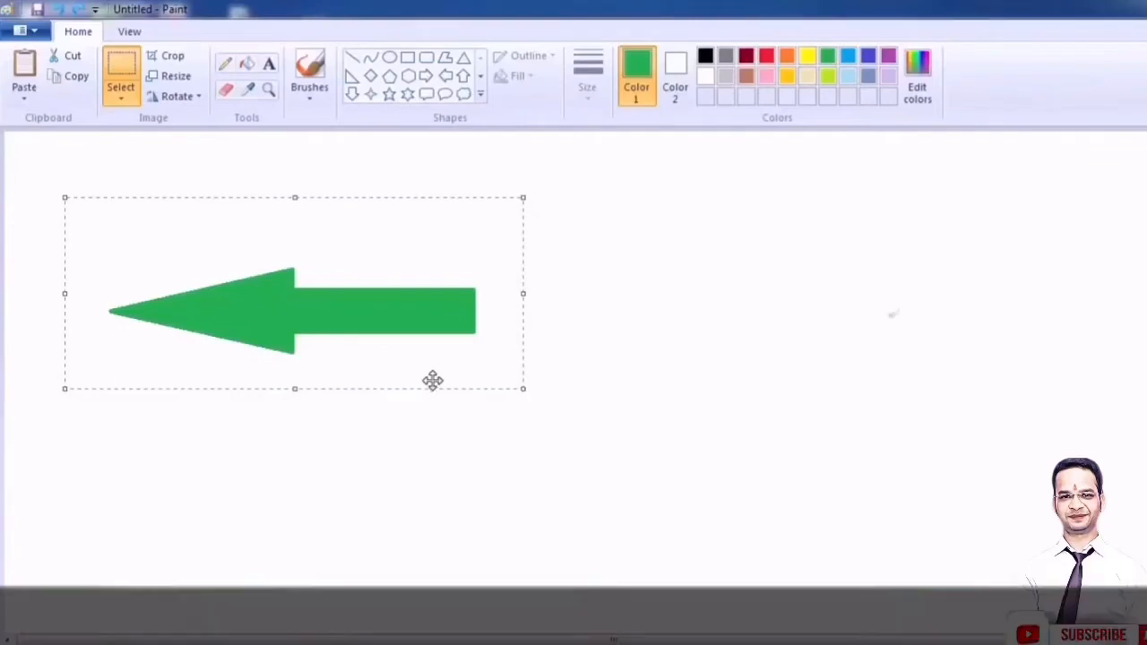
key(ctrl+v)
drag(179, 225, 695, 295)
click(731, 488)
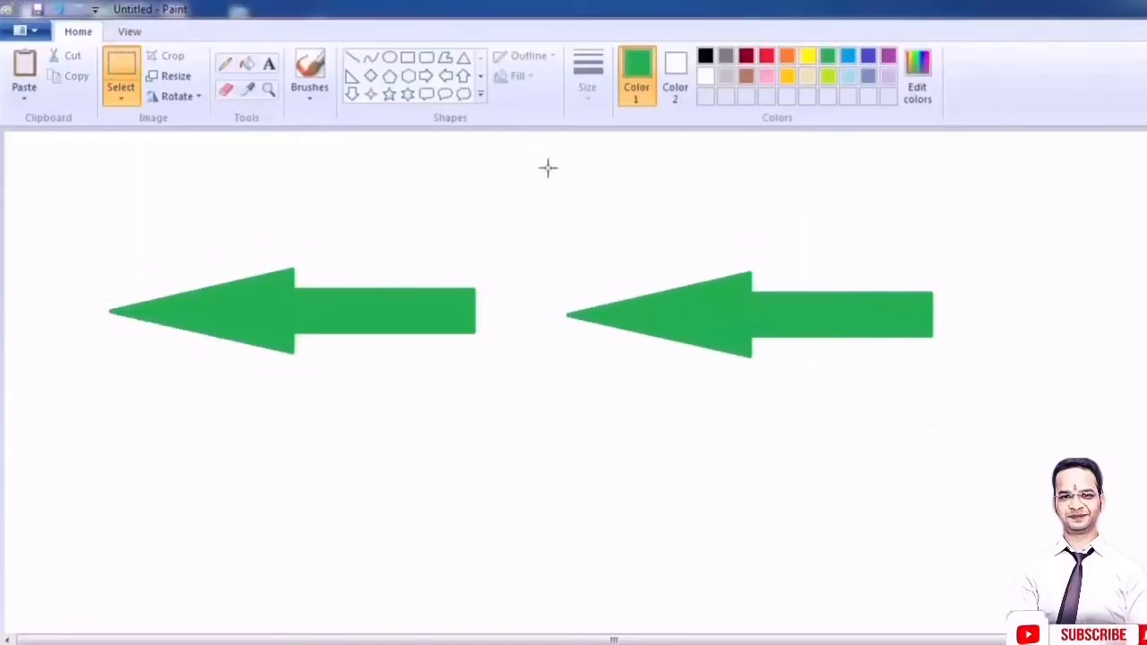
Flip the right green arrow horizontally and join it to the left arrow's tail, shifting the joined pair slightly down.
drag(544, 159, 999, 471)
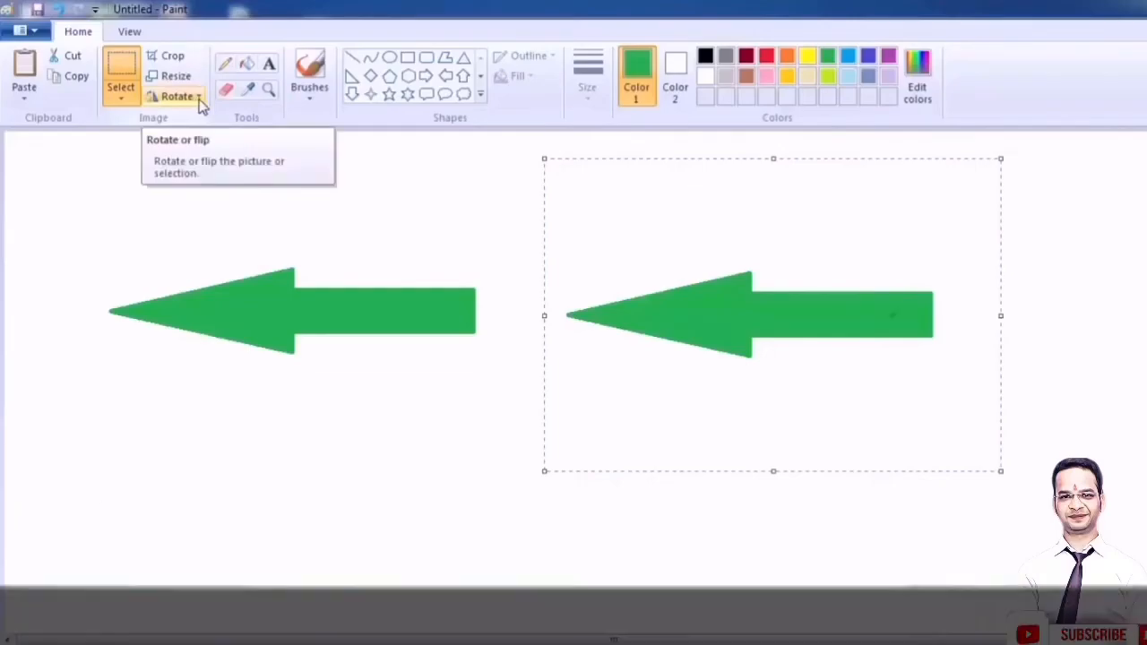
click(199, 99)
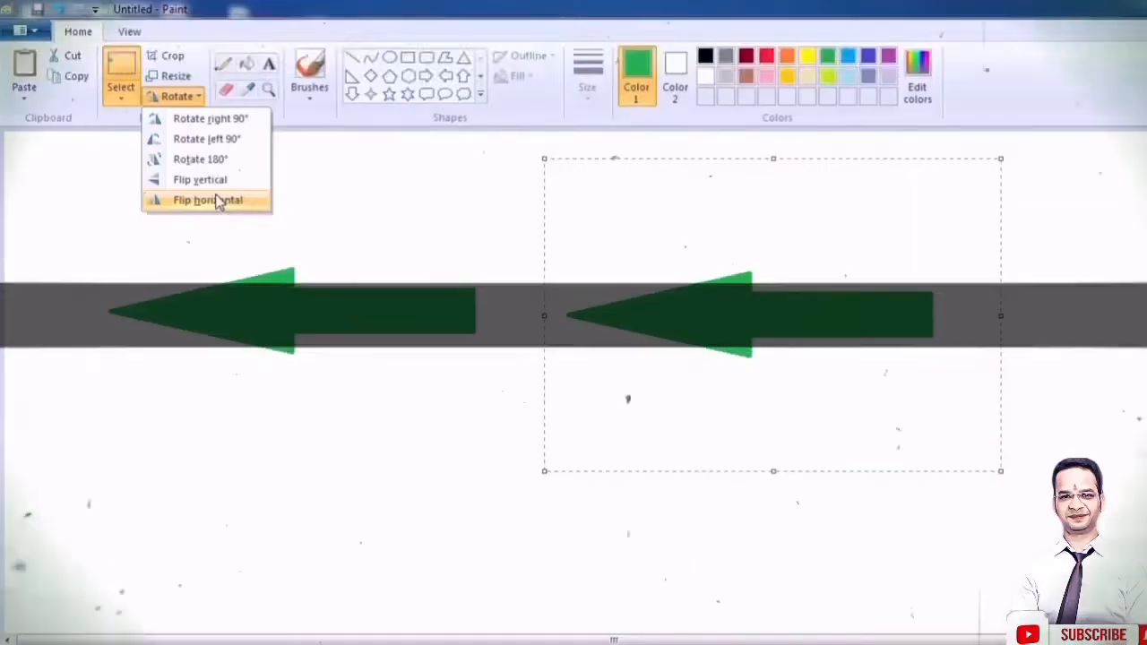
click(216, 199)
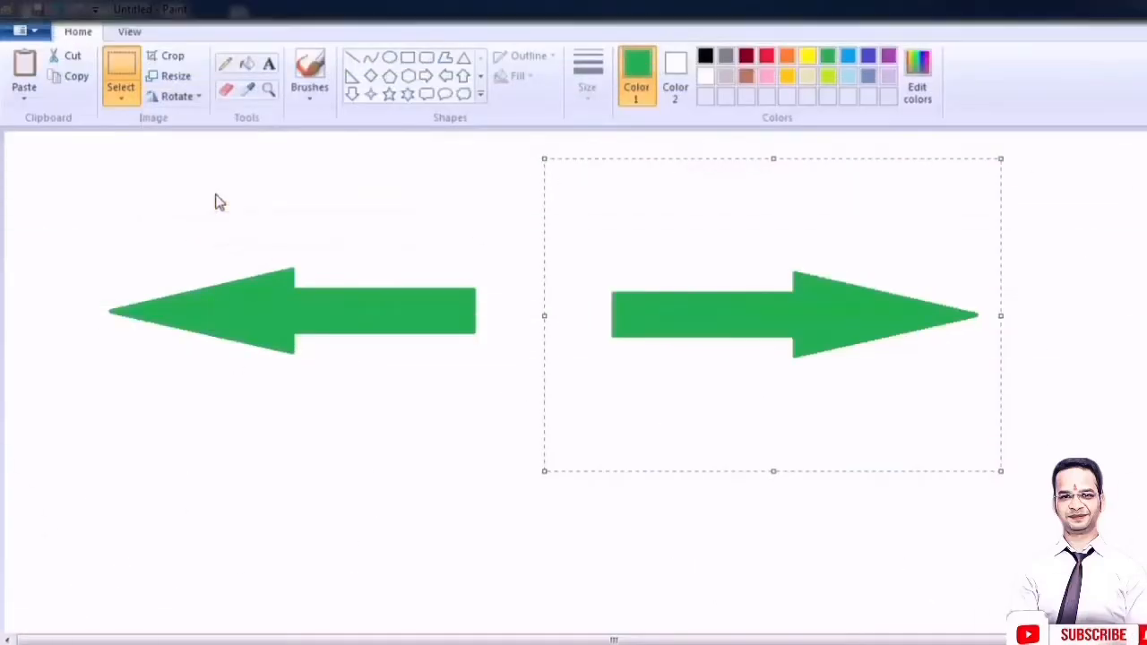
drag(825, 317, 694, 315)
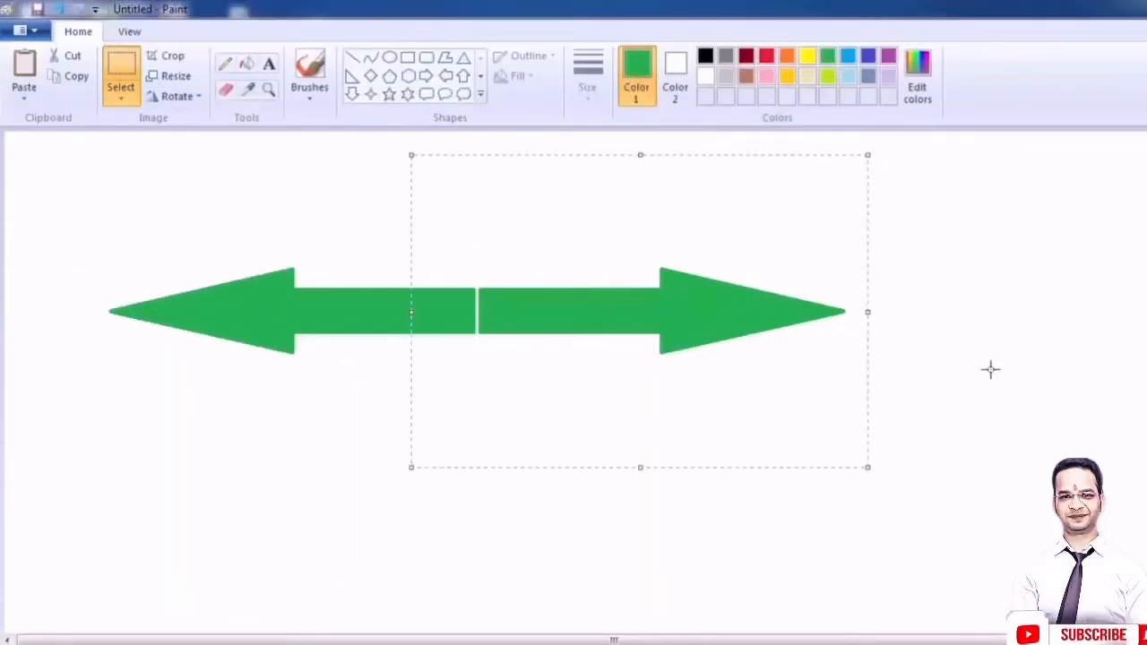
click(990, 369)
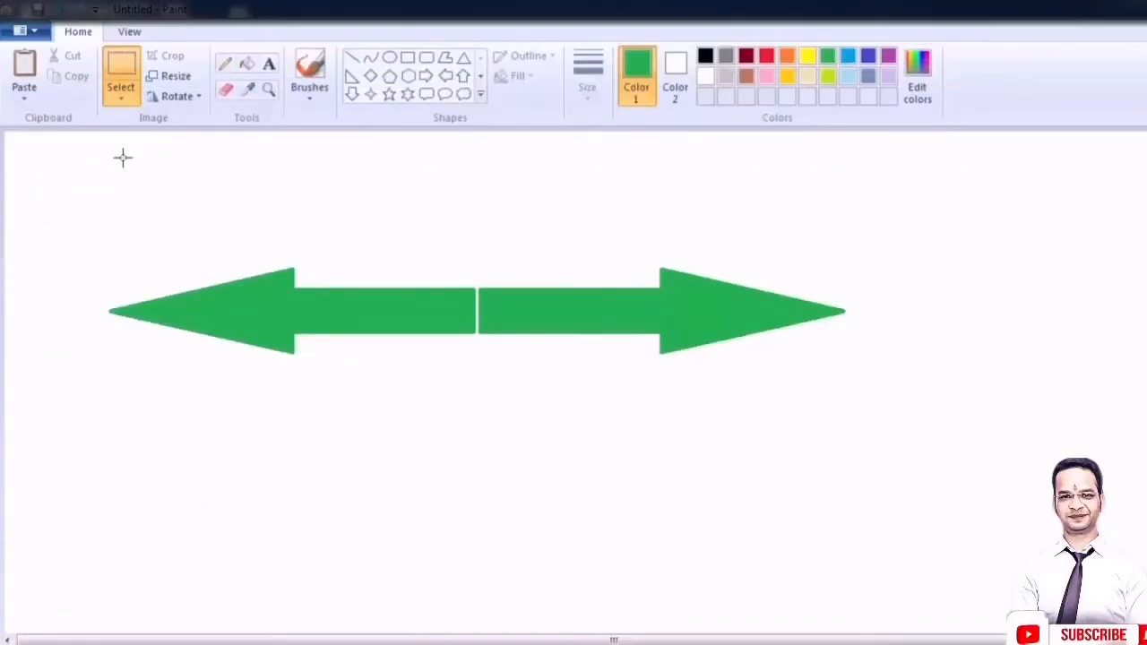
drag(547, 372, 565, 424)
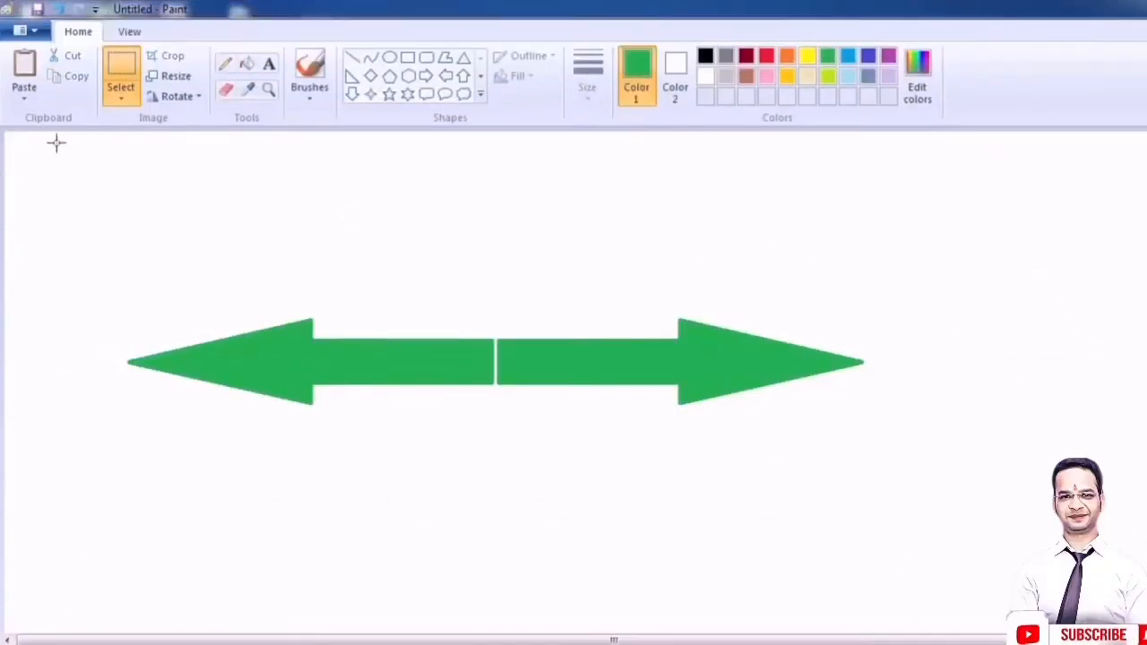
Copy the joined green arrows and place the duplicate above the original, offset to the right.
drag(923, 577, 929, 579)
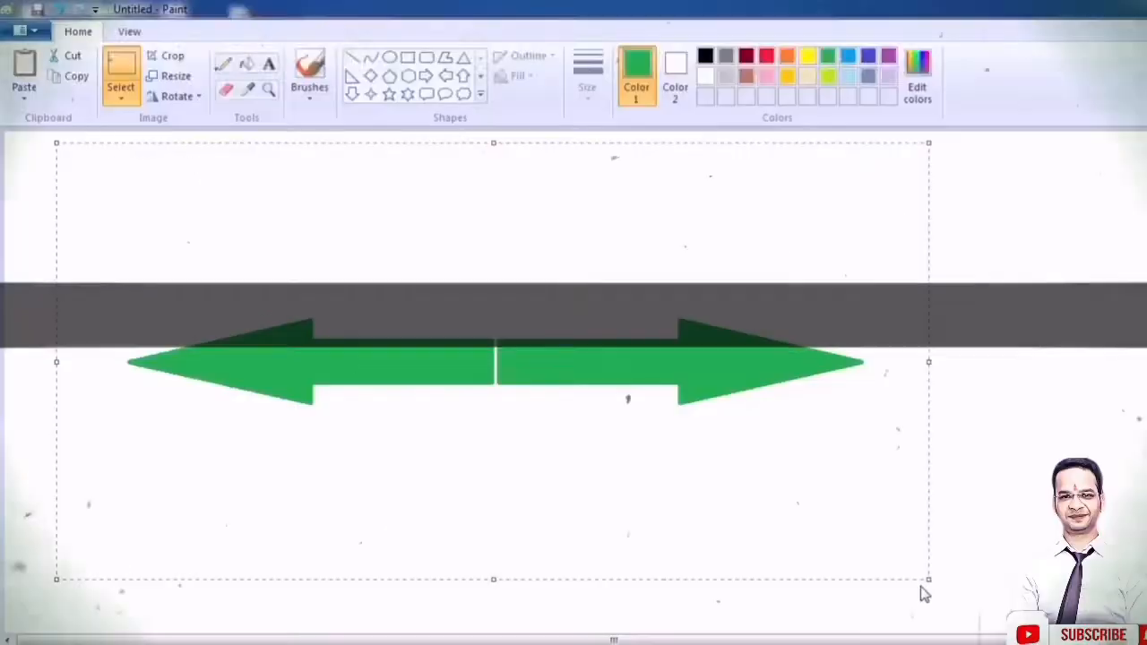
drag(589, 529, 537, 517)
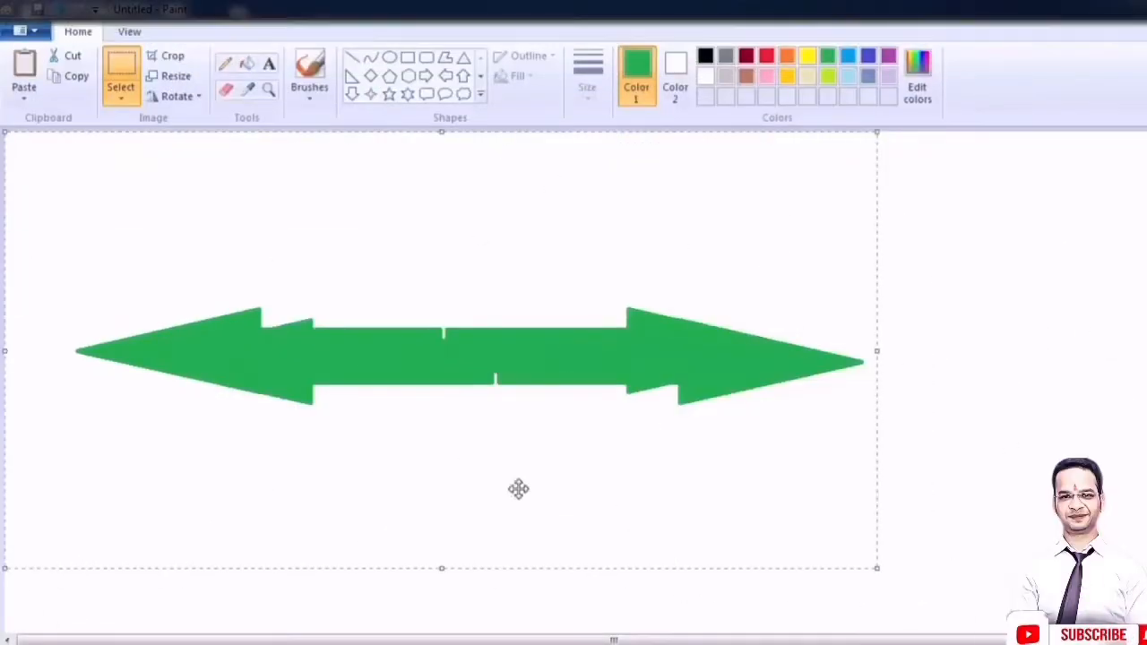
drag(462, 307, 637, 223)
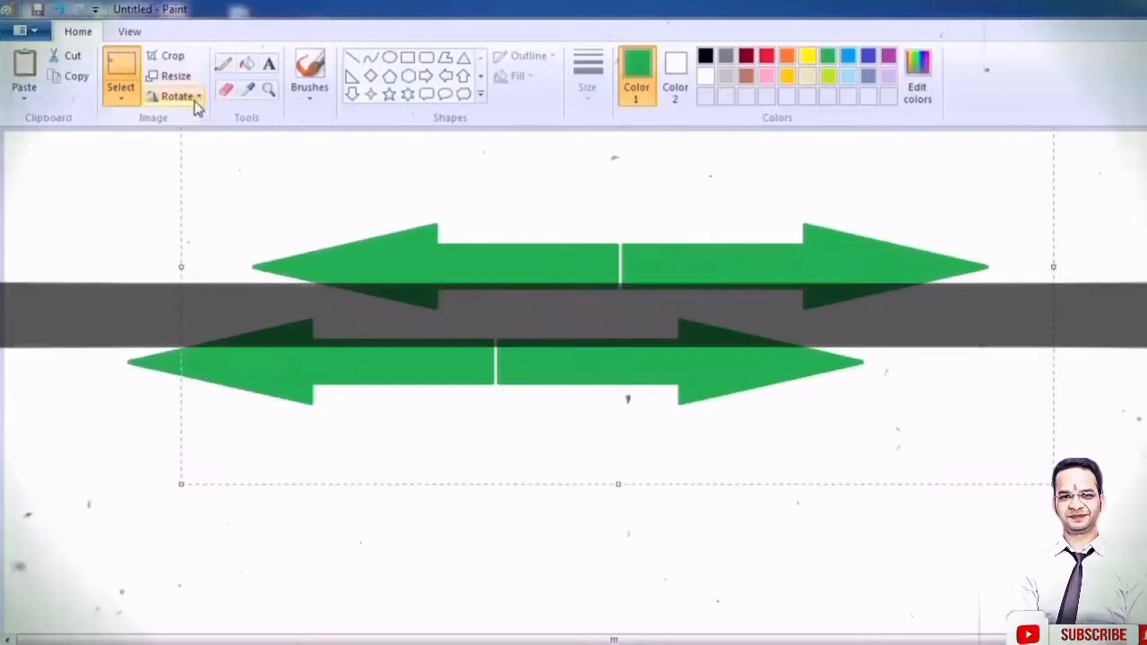
Rotate the duplicated arrows left 90°, place them across the middle of the original pair, and remove them.
click(195, 102)
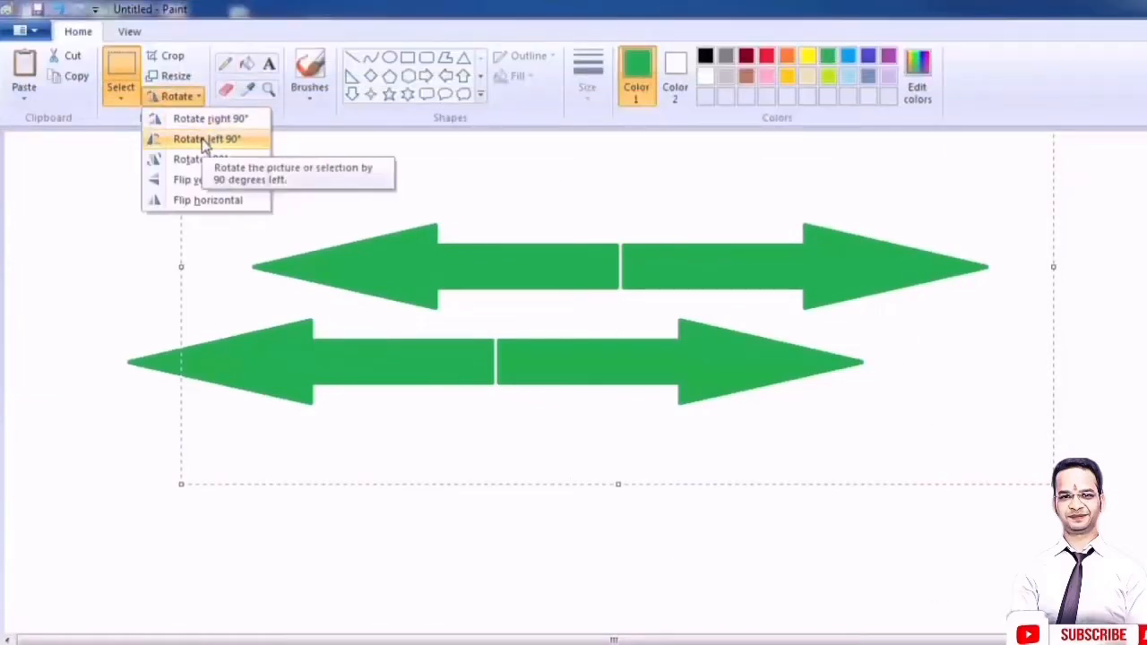
click(206, 139)
drag(625, 218, 503, 329)
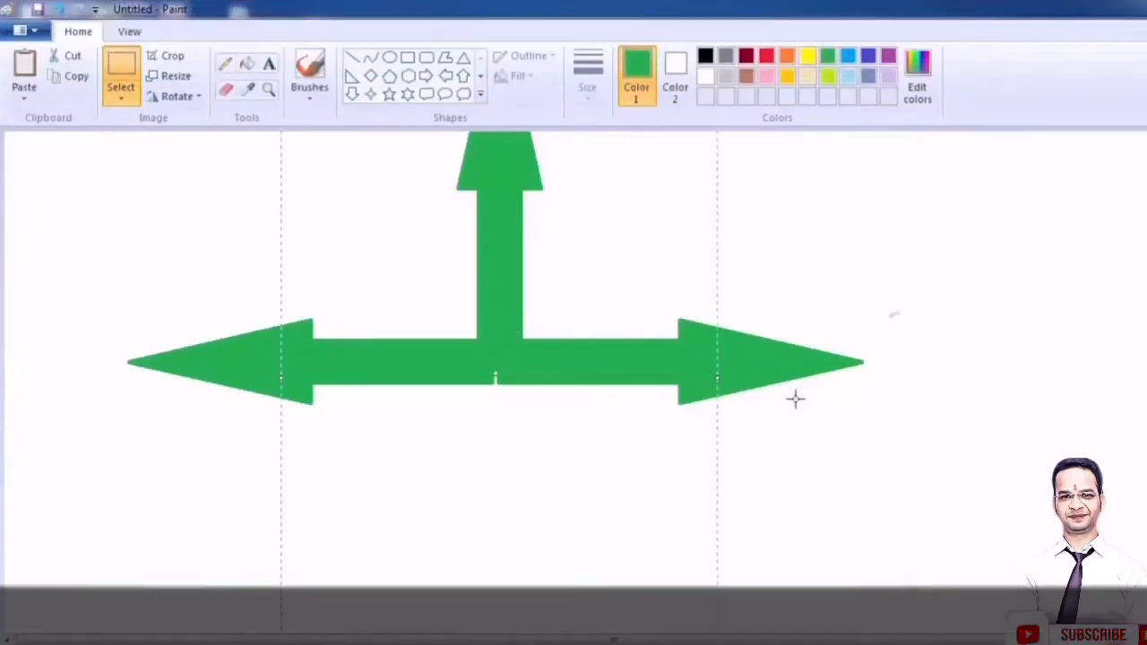
key(Delete)
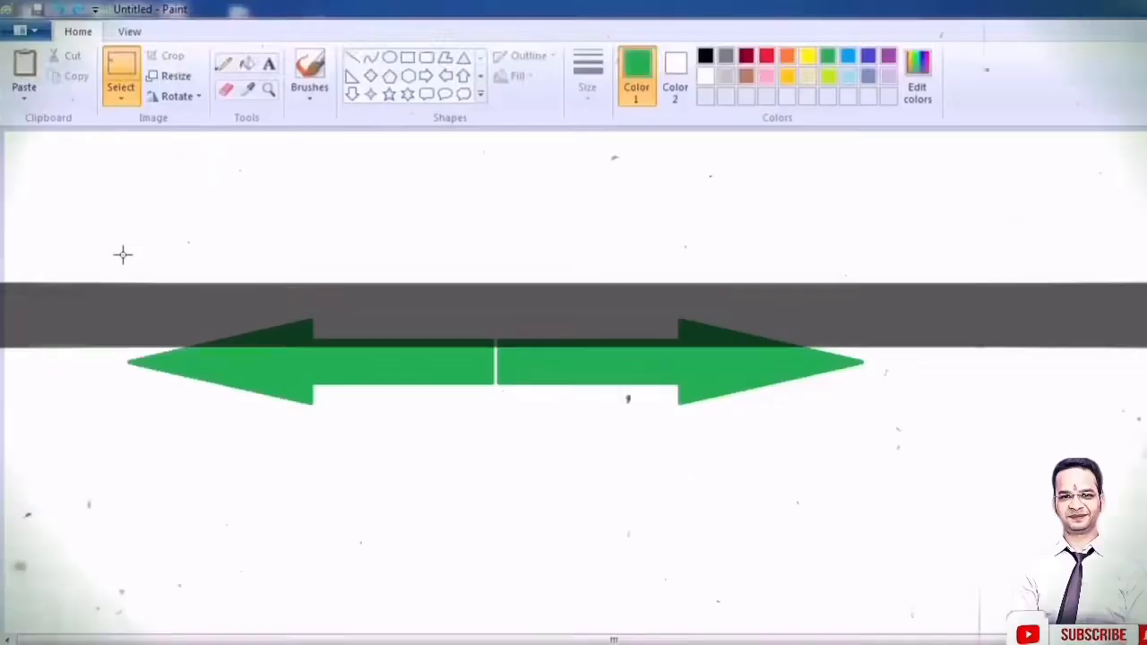
Shrink the joined green arrows, enlarge them again, and delete them from the canvas.
drag(99, 243, 824, 470)
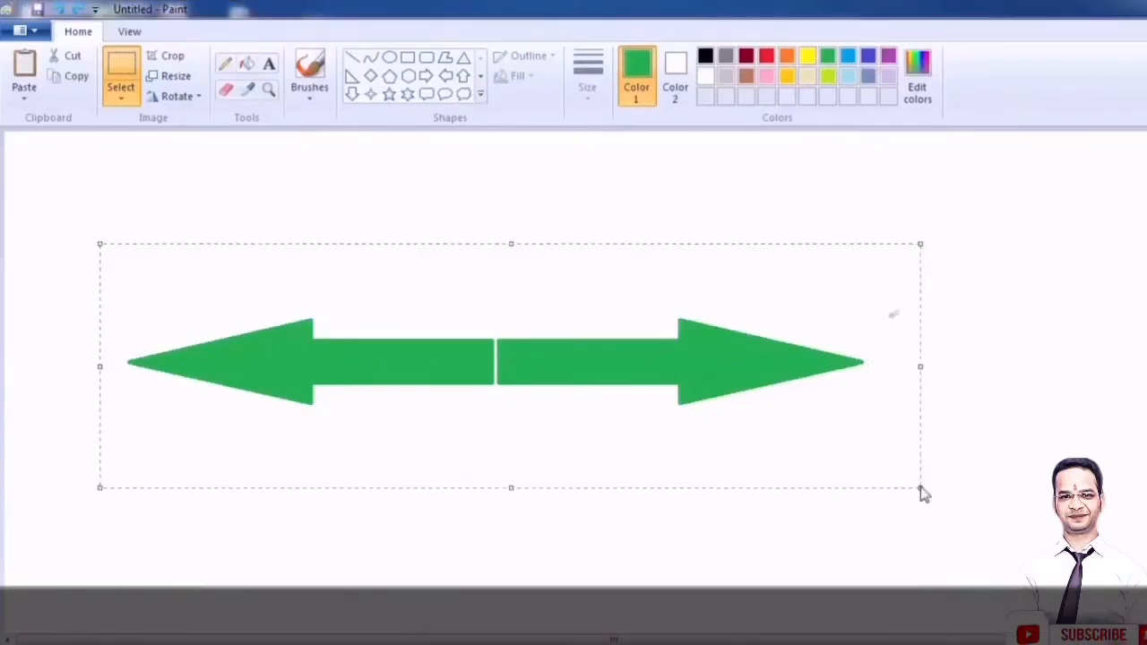
drag(920, 487, 574, 391)
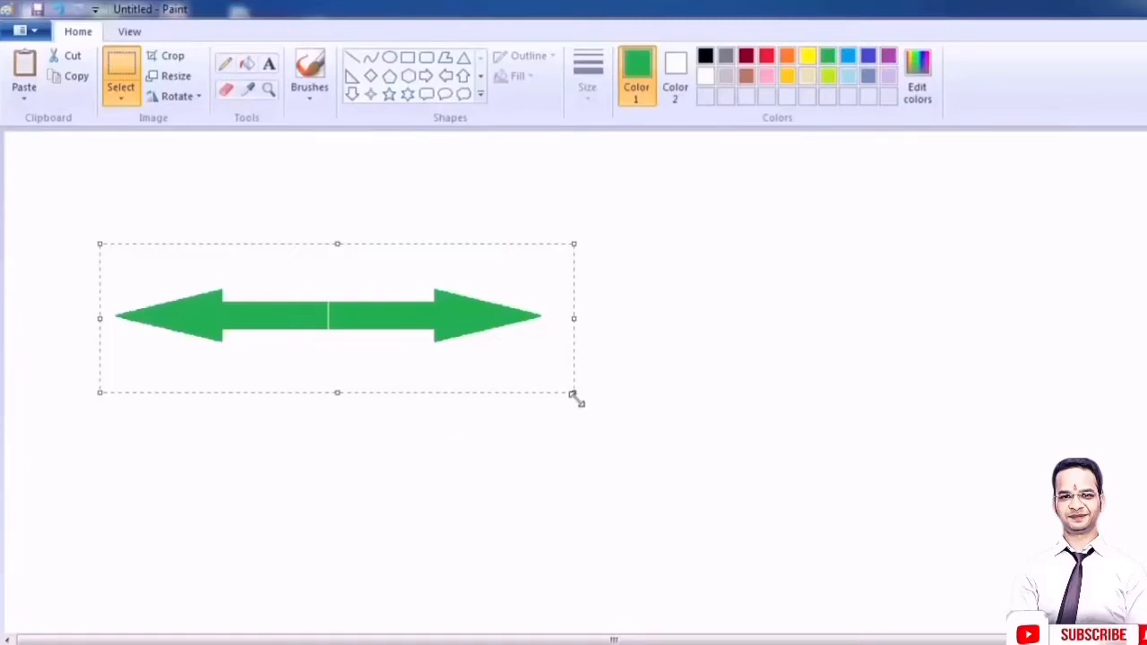
drag(947, 513, 978, 510)
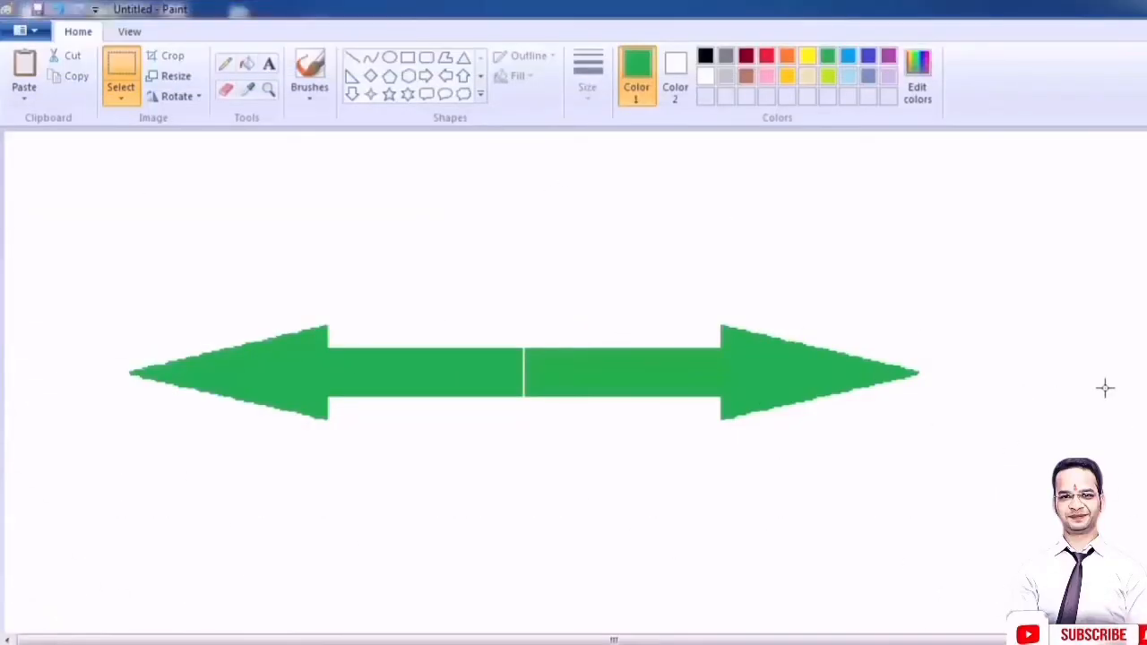
drag(99, 226, 964, 481)
key(Delete)
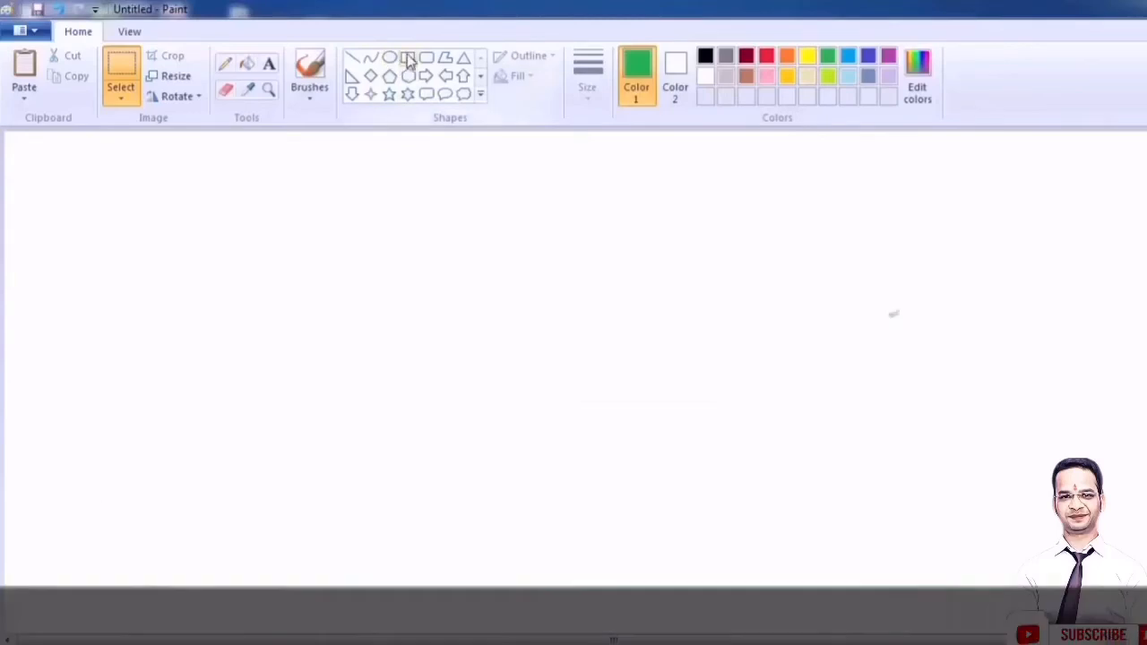
Draw a green-outlined square in the canvas's upper left and give it a solid pink fill using Color 2.
click(408, 57)
drag(256, 192, 377, 315)
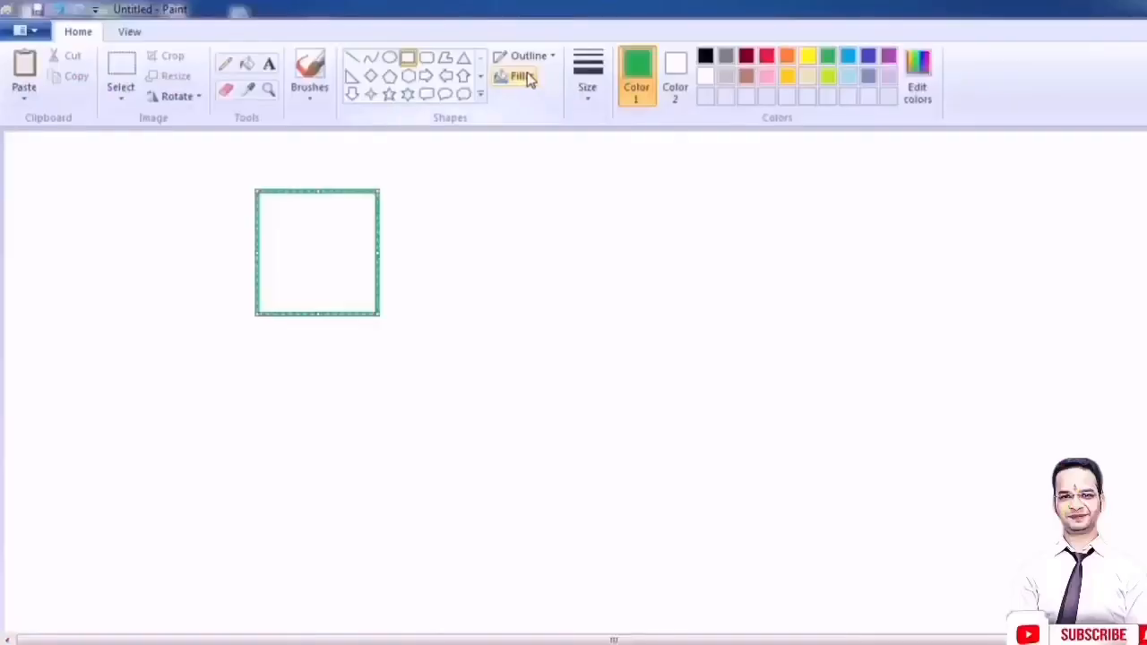
click(523, 79)
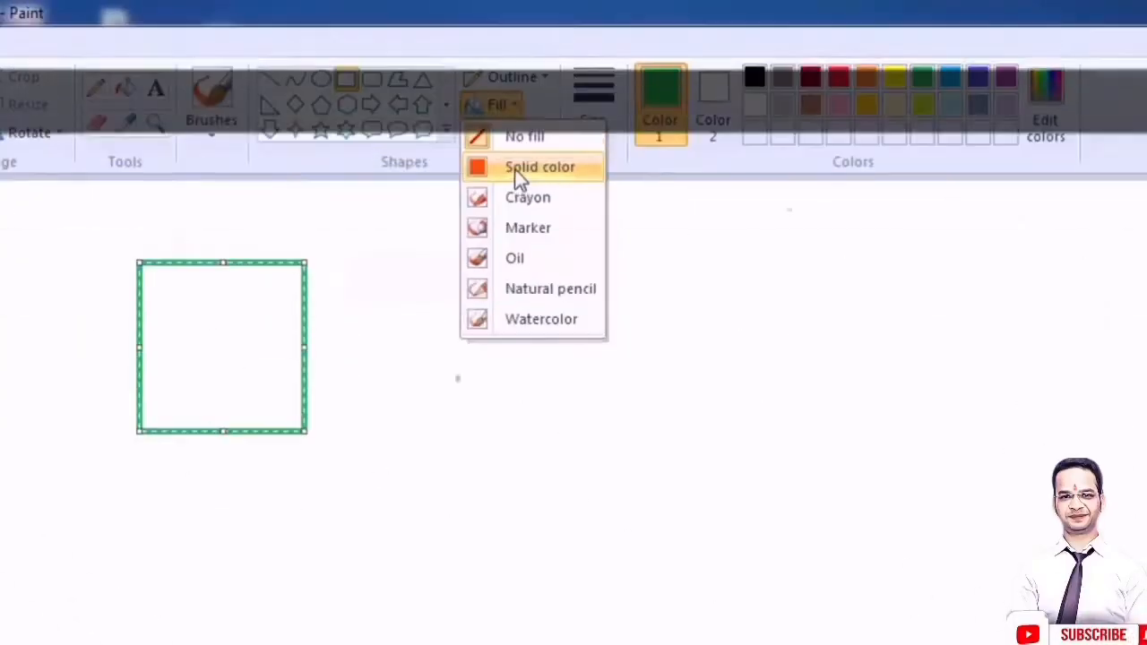
click(520, 171)
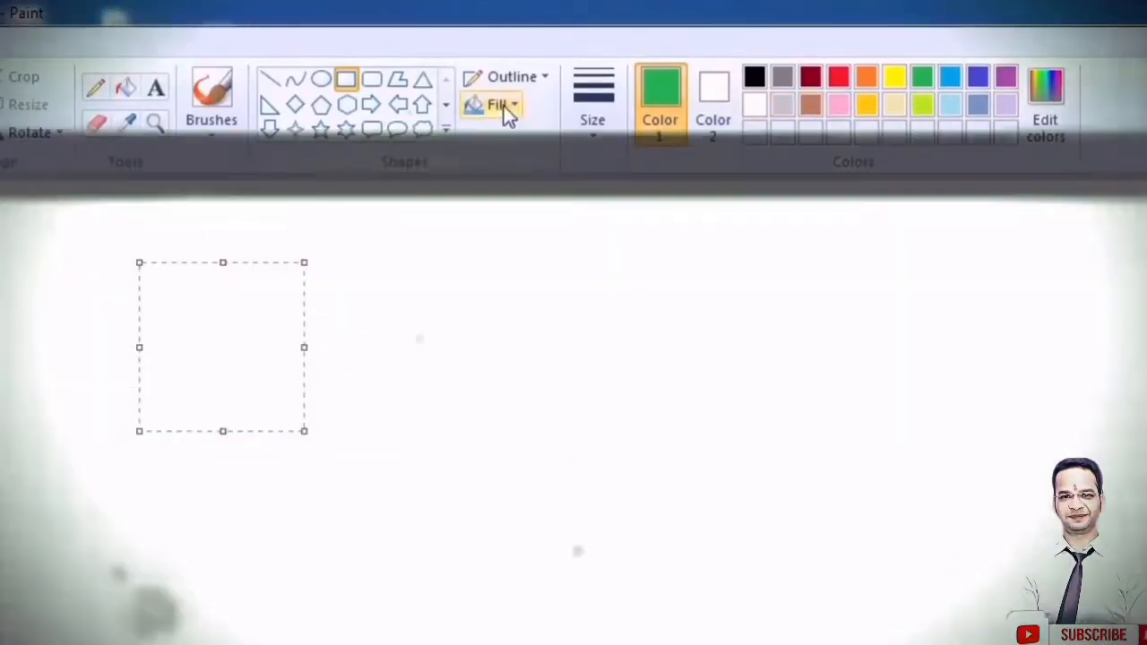
click(504, 106)
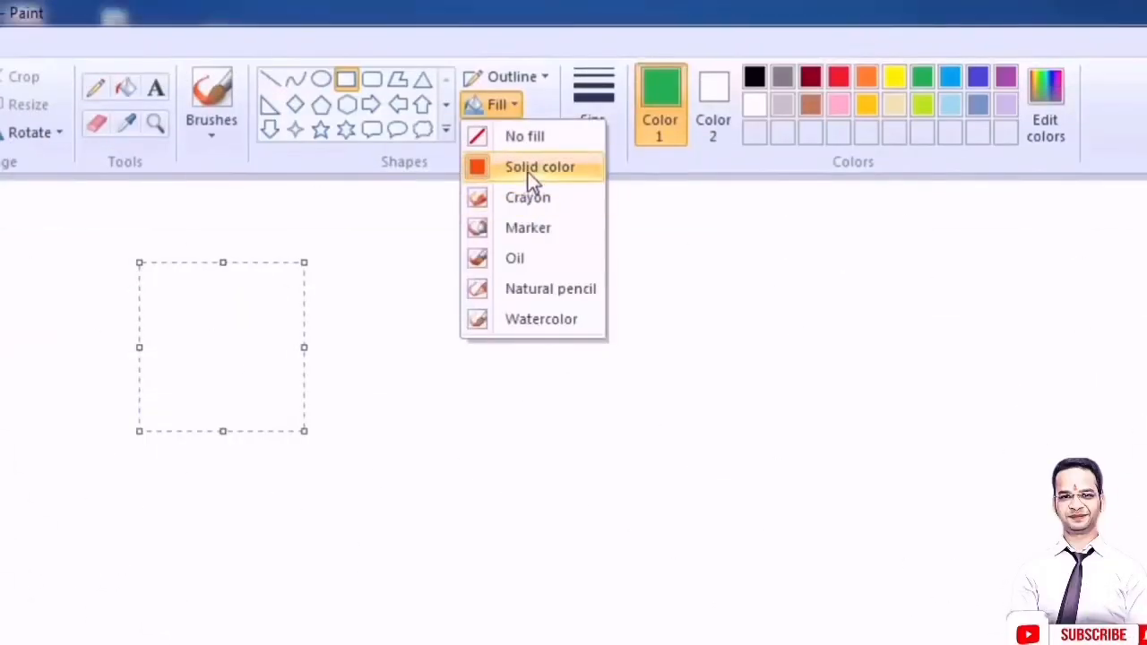
click(529, 172)
click(713, 98)
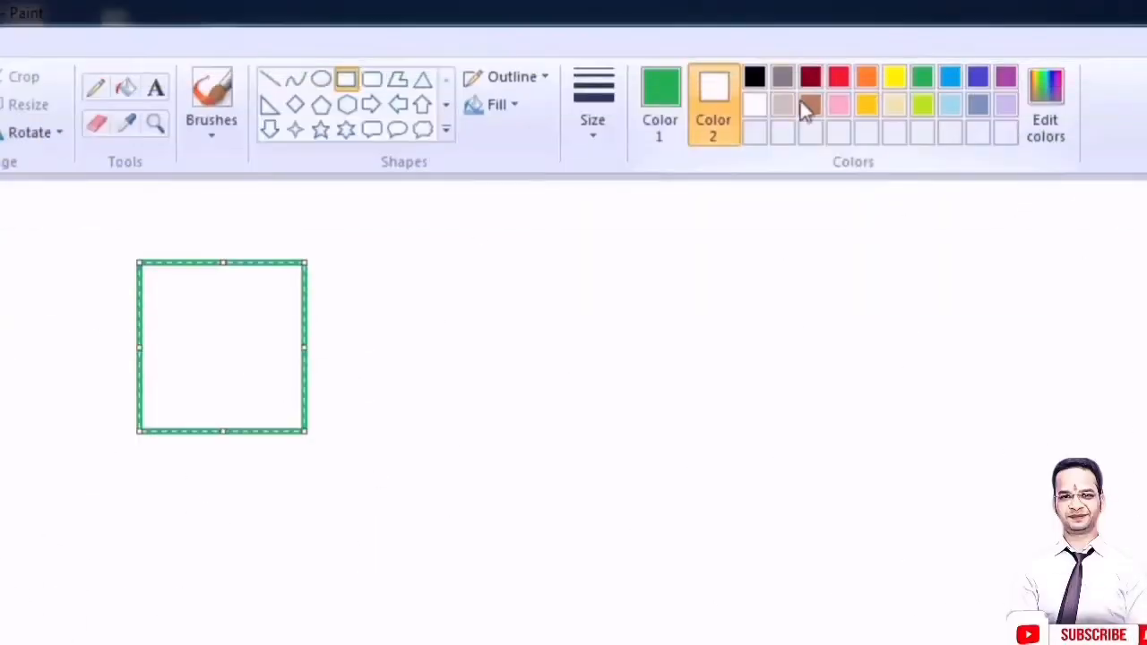
click(837, 106)
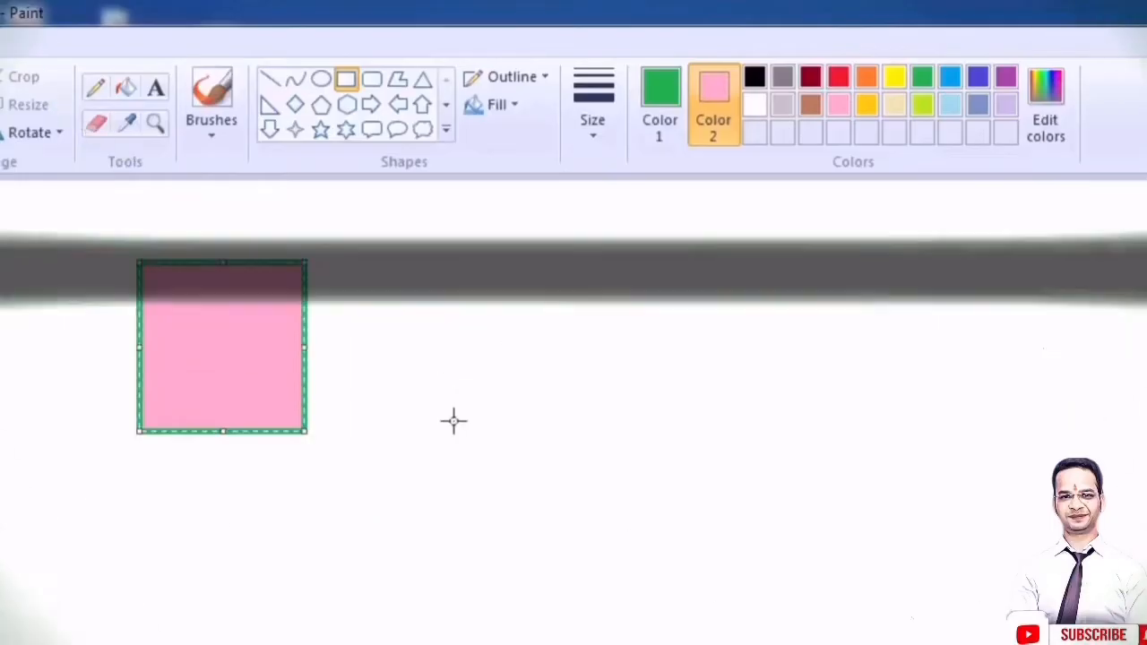
Draw two more green-outlined, pink-filled rectangles to the right of the square and two matching ellipses below.
drag(414, 274, 544, 448)
drag(684, 287, 854, 473)
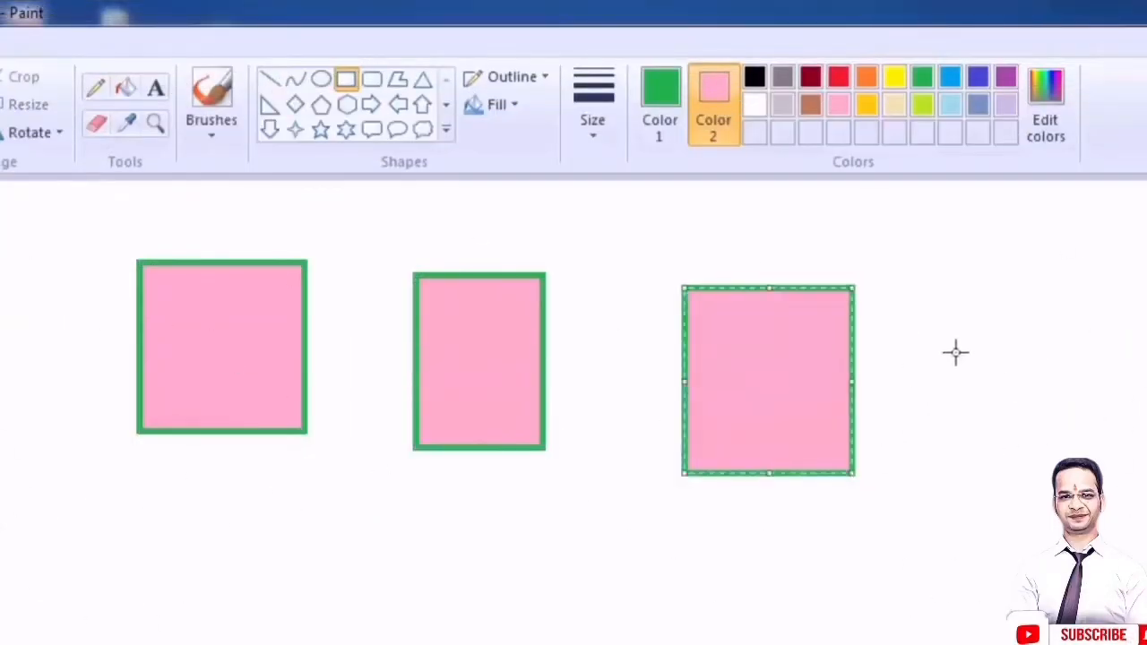
click(320, 79)
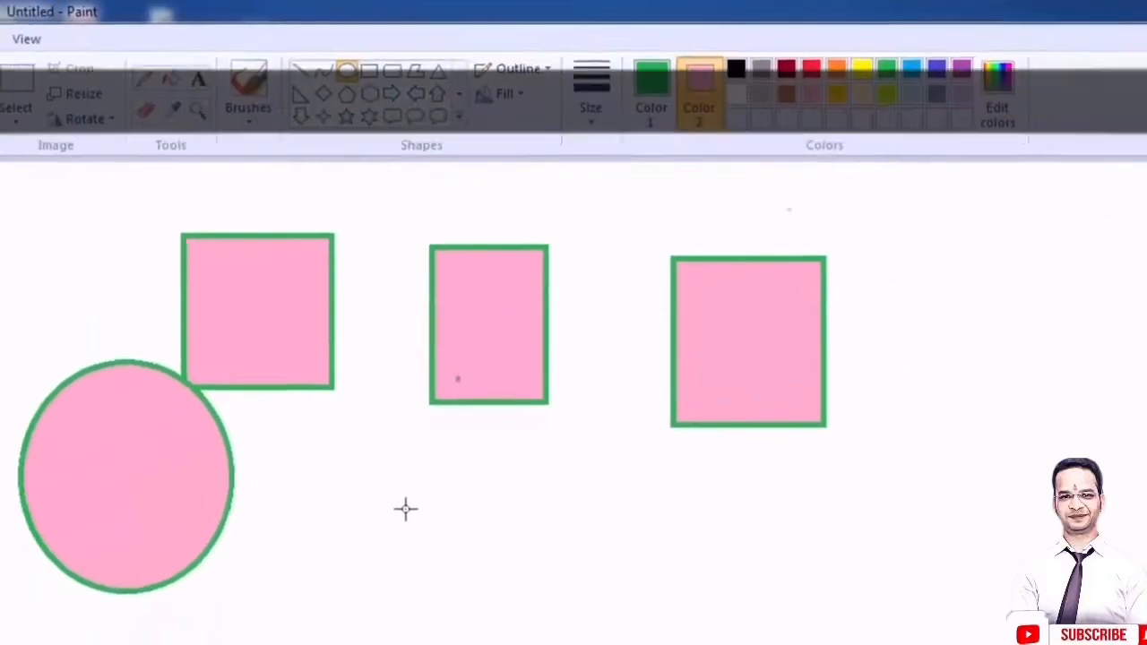
drag(389, 439, 522, 551)
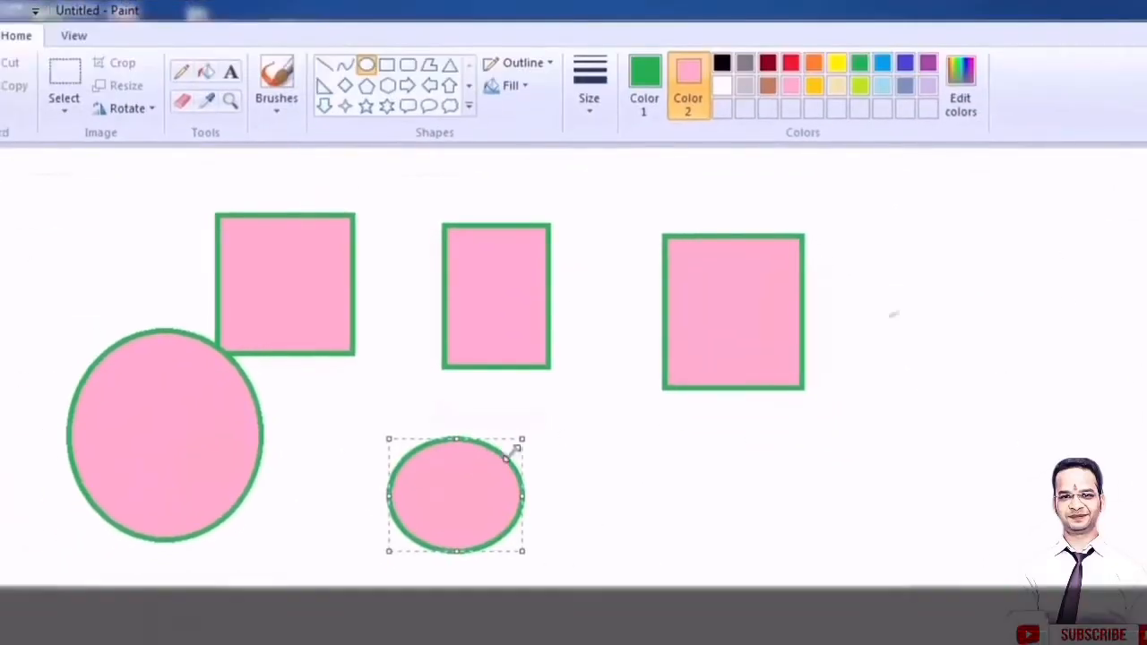
click(609, 460)
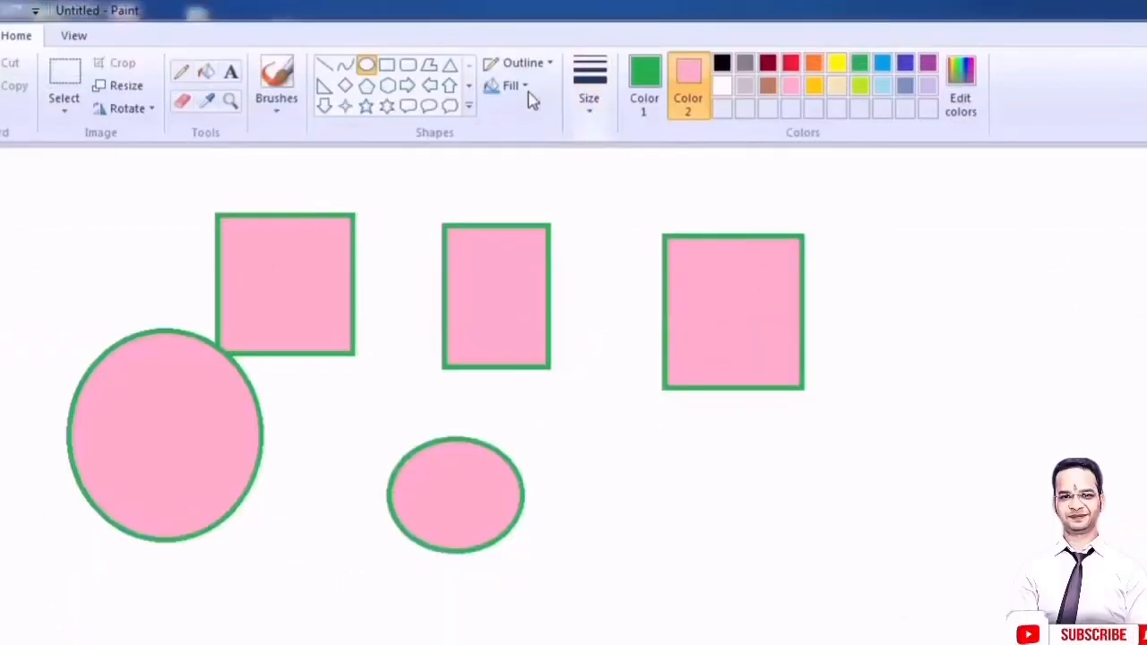
Draw three pink ellipses with No outline: a large one, a tall one and a small flat one.
click(549, 68)
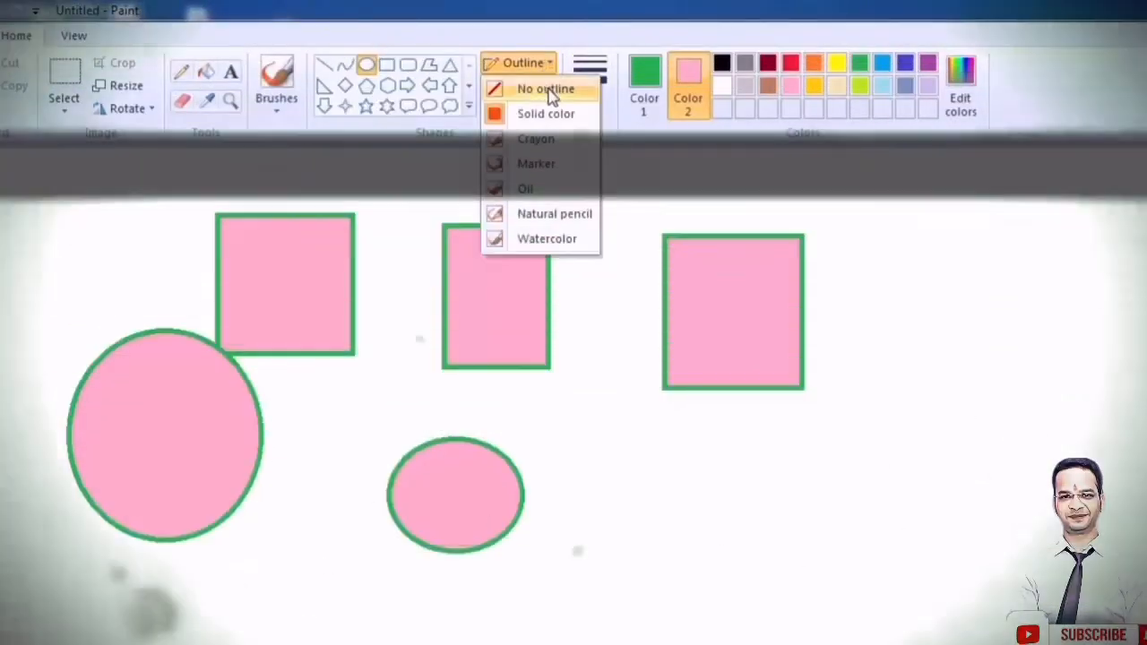
click(548, 91)
mouse_move(571, 427)
mouse_down()
mouse_move(688, 547)
mouse_move(770, 594)
mouse_up()
mouse_move(877, 284)
mouse_down()
mouse_move(932, 446)
mouse_move(1053, 498)
mouse_up()
drag(809, 543, 915, 587)
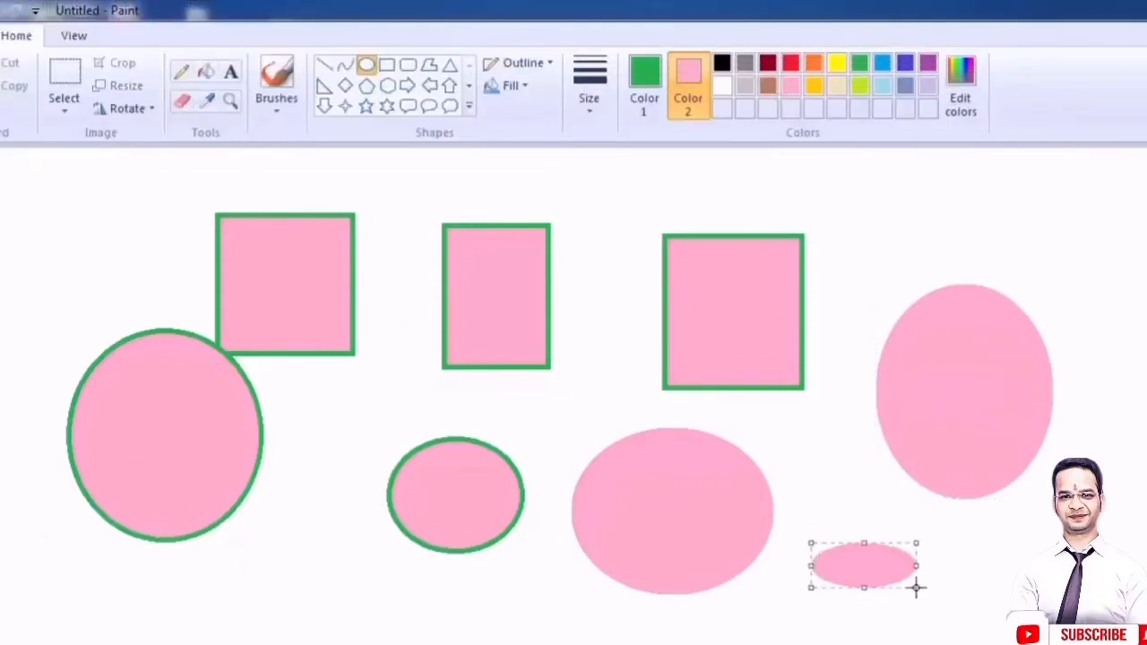
Set Color 2 to white and cover most of the drawn shapes with a large white ellipse without an outline.
click(722, 87)
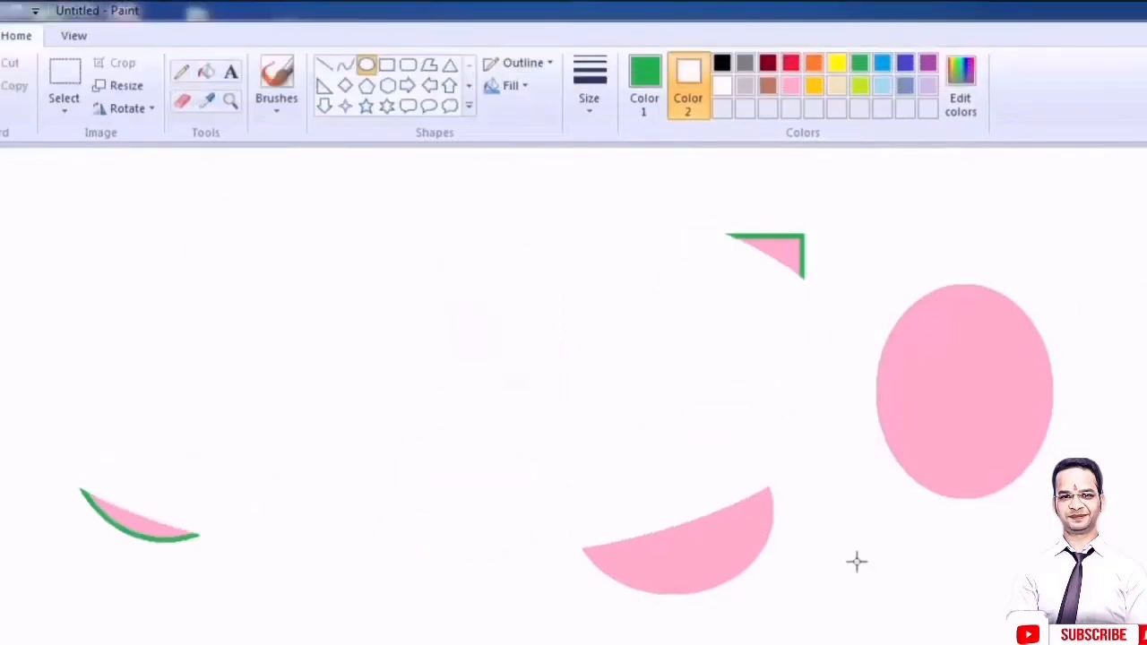
drag(0, 180, 856, 562)
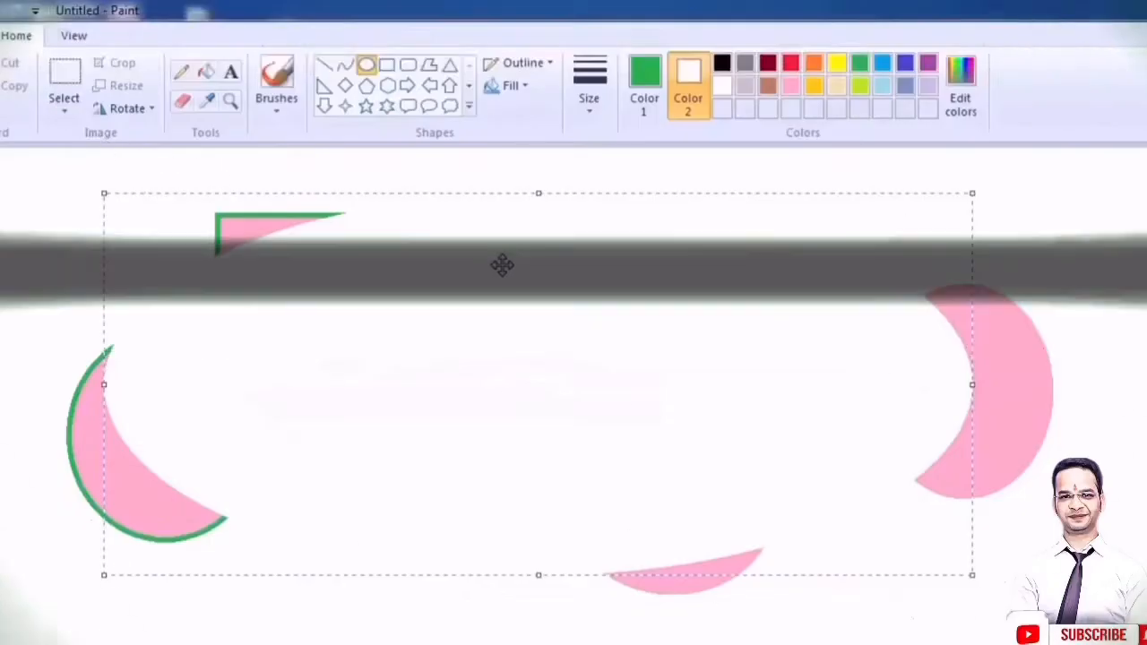
Draw a white ellipse with a solid color fill and No outline near the canvas's upper middle.
click(523, 87)
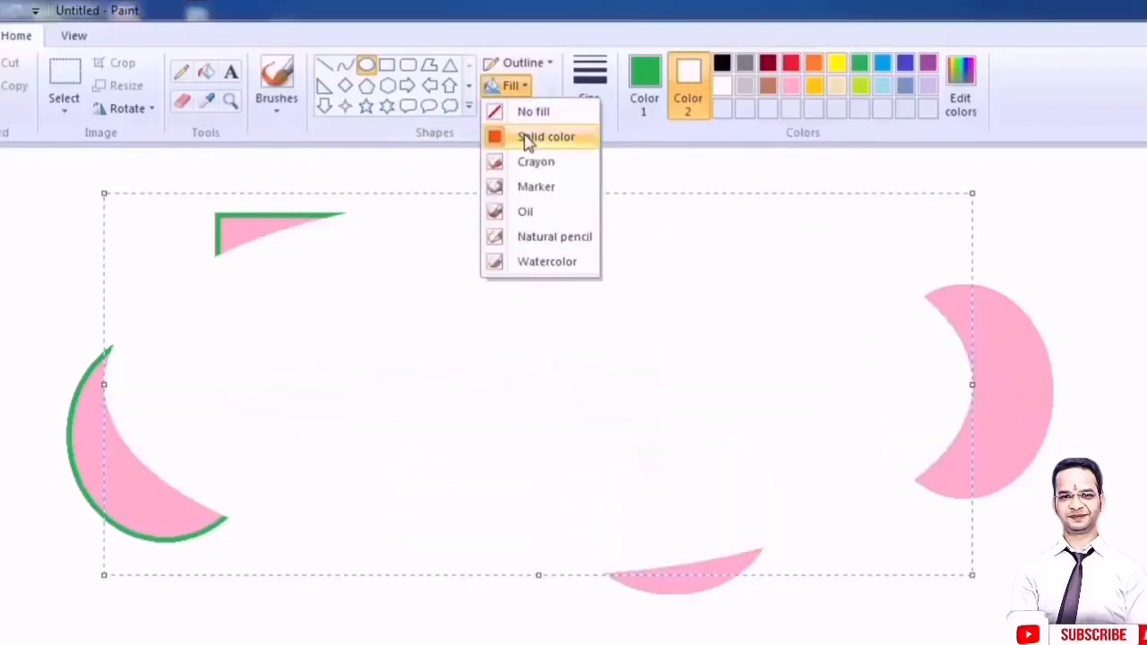
click(527, 137)
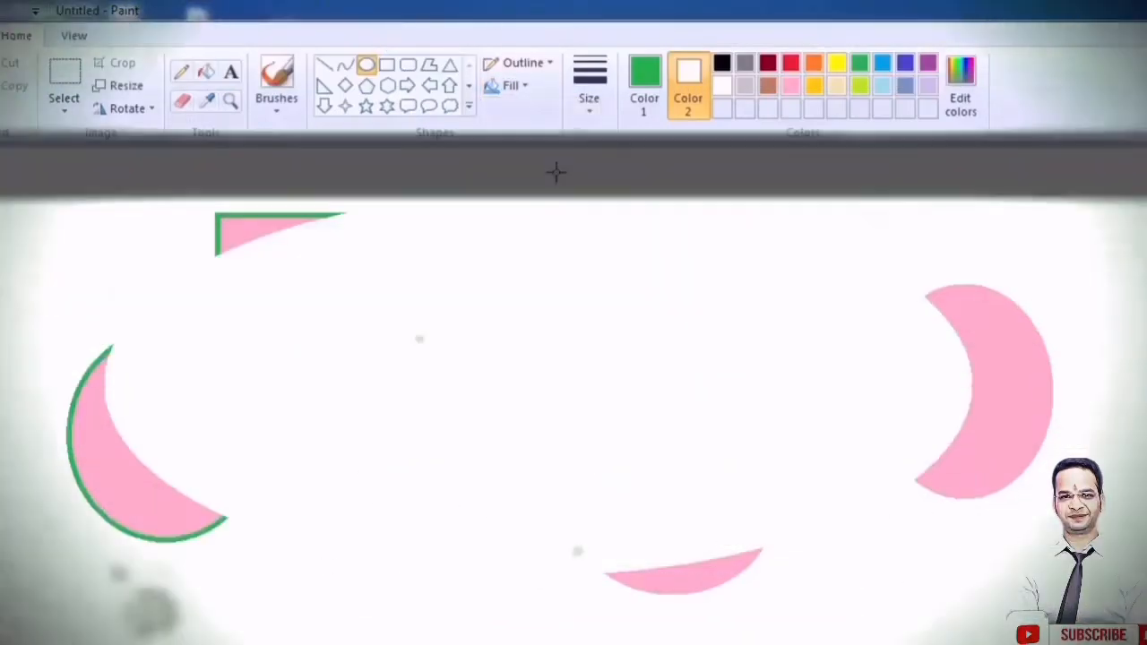
drag(556, 173, 714, 327)
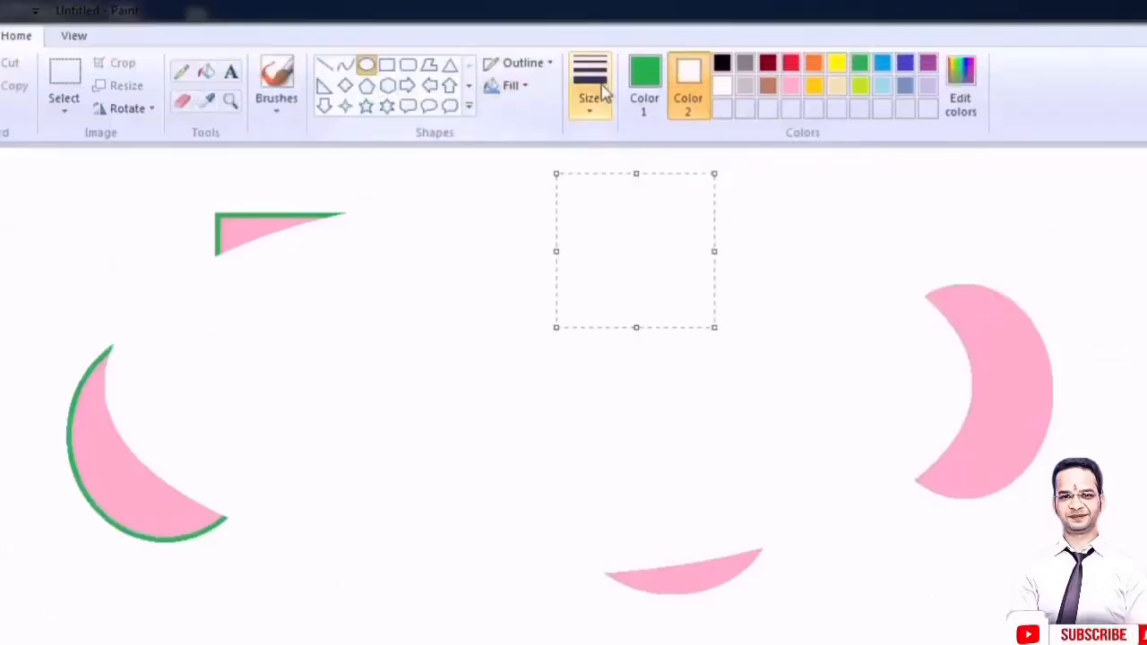
click(543, 65)
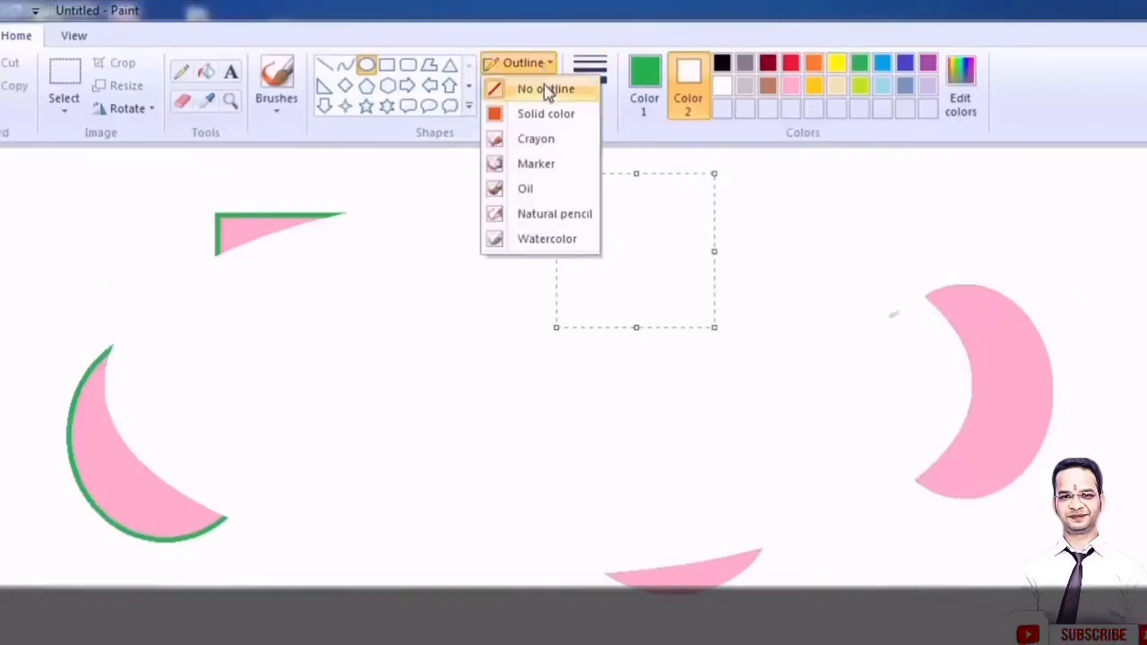
click(545, 90)
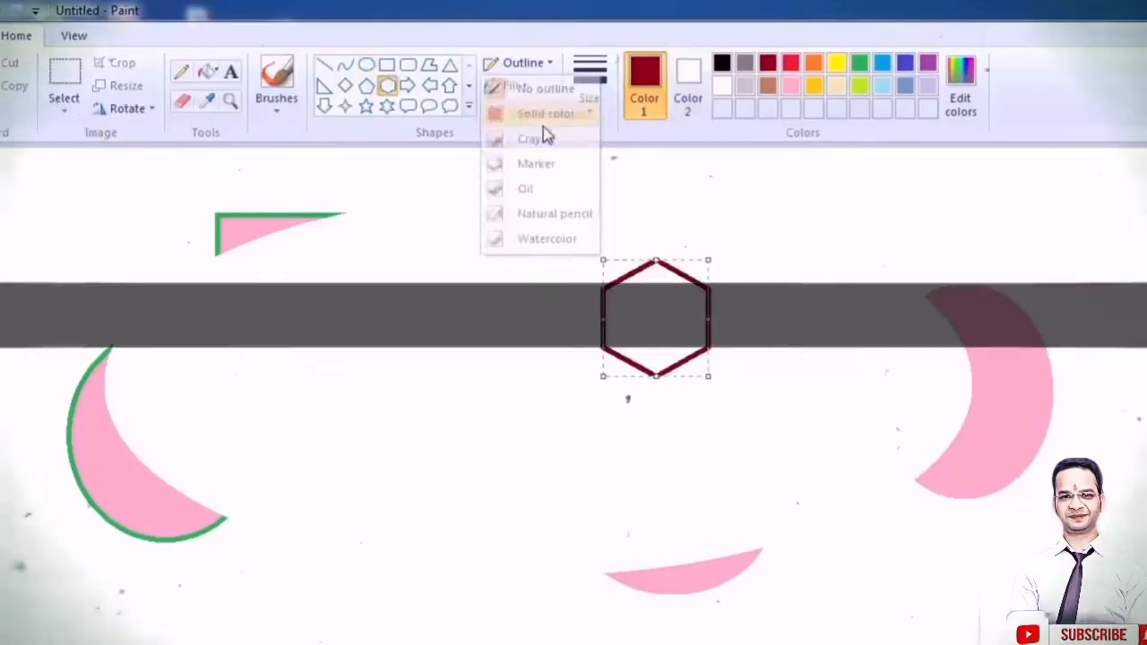
Draw a large dark red hexagon with a solid color outline and two dark red rounded rectangles to its right.
click(543, 114)
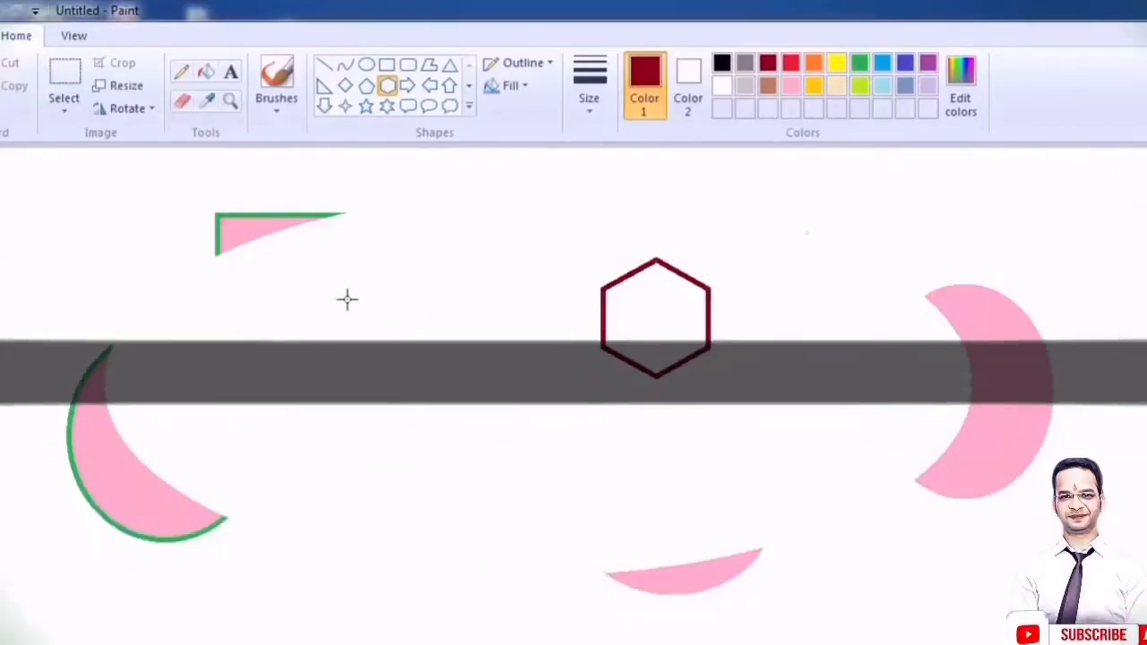
drag(346, 299, 502, 520)
click(408, 65)
drag(757, 275, 899, 428)
drag(1028, 233, 1126, 325)
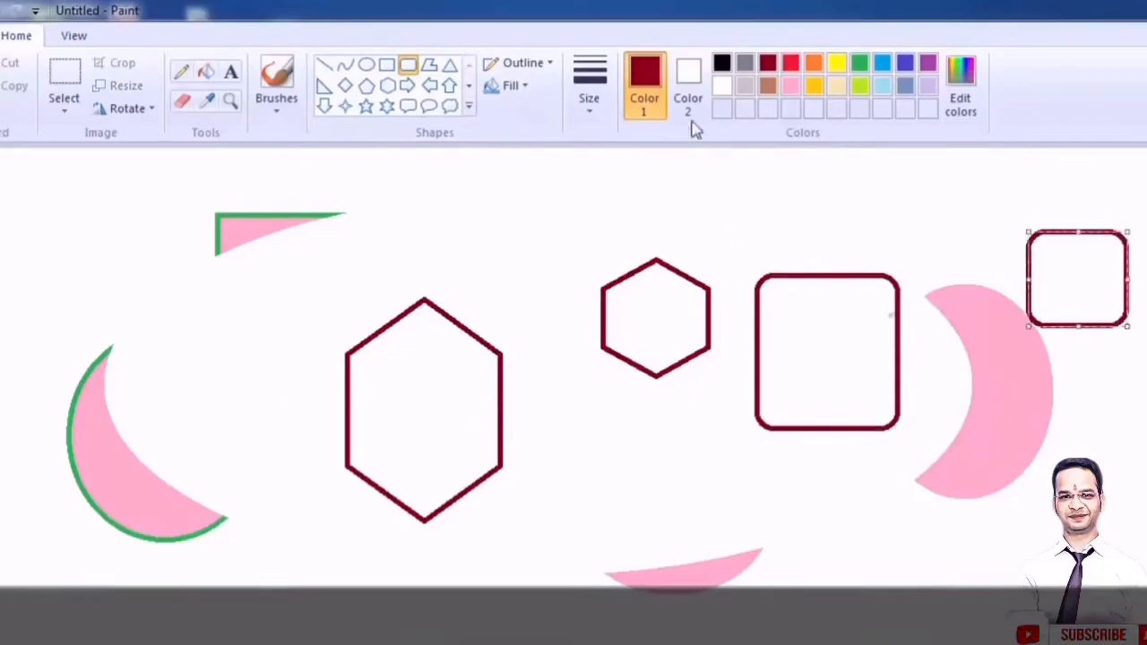
Set Color 1 to red, recoloring the newest rounded rectangle, and draw two more red ones around the smaller hexagon.
click(788, 66)
drag(534, 202, 611, 291)
drag(550, 430, 670, 519)
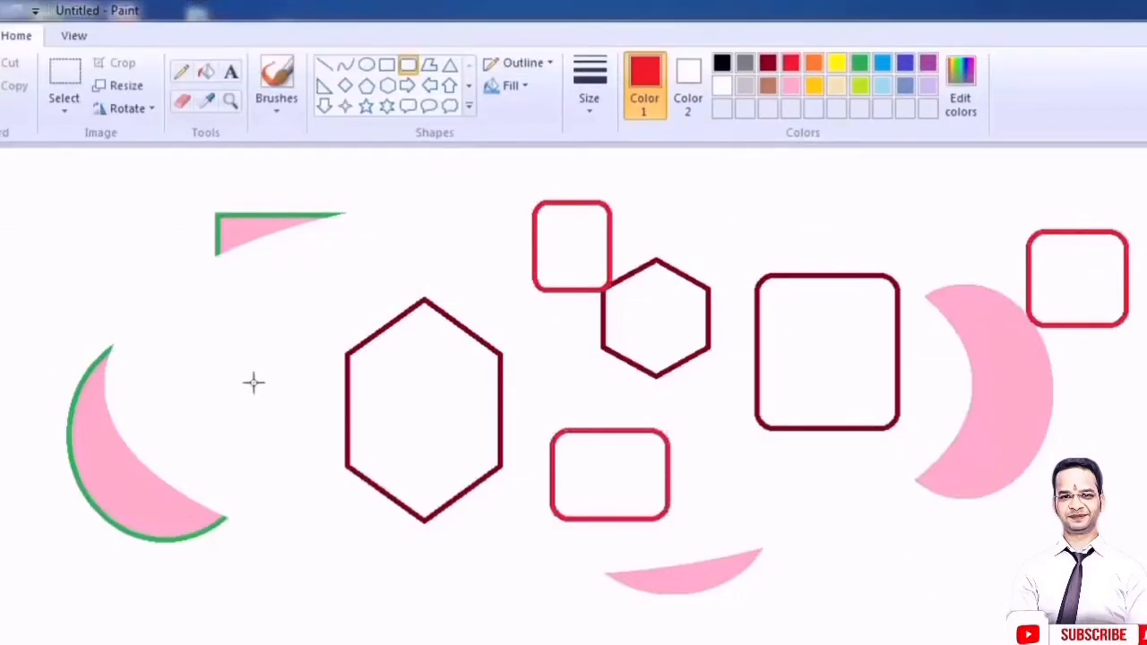
Select all the shapes on the canvas with a rectangular selection and delete them.
click(64, 80)
drag(10, 162, 1142, 623)
key(Delete)
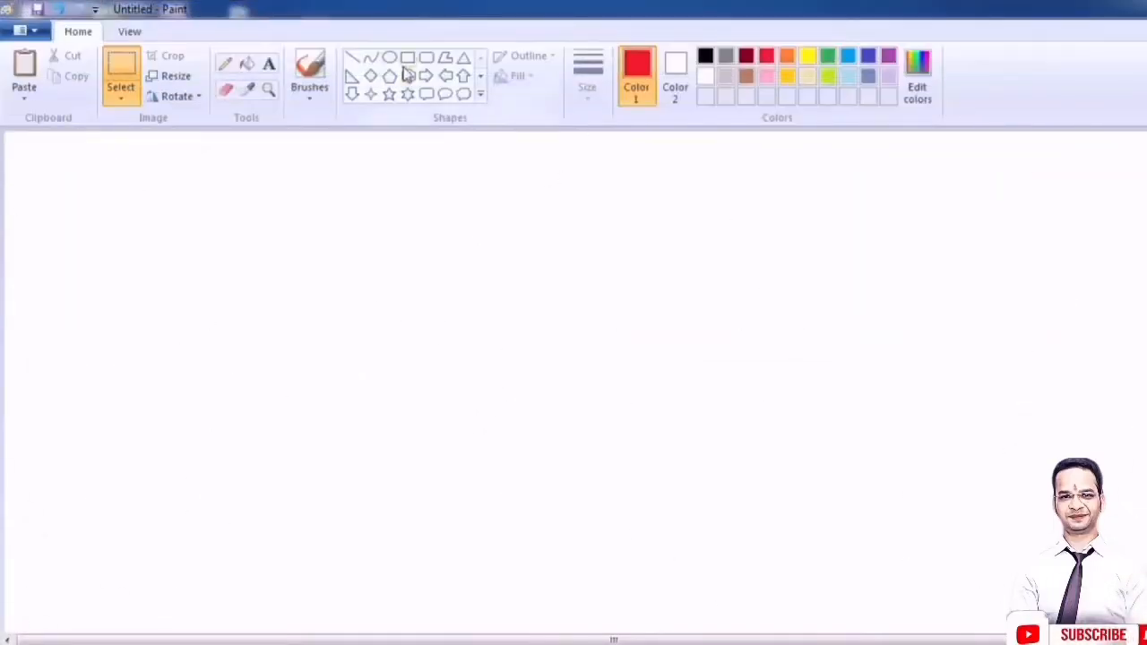
Create a wide text box on the empty canvas and enter "ghgjgj jkgkjkjg" with the Text tool.
click(268, 63)
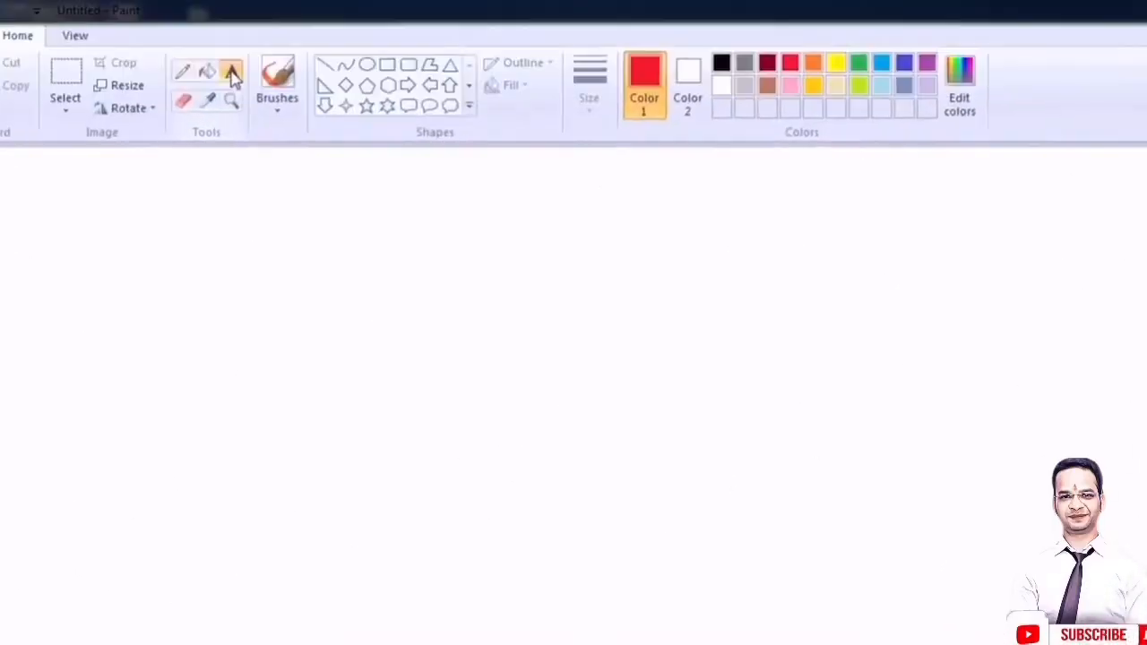
drag(866, 549, 894, 551)
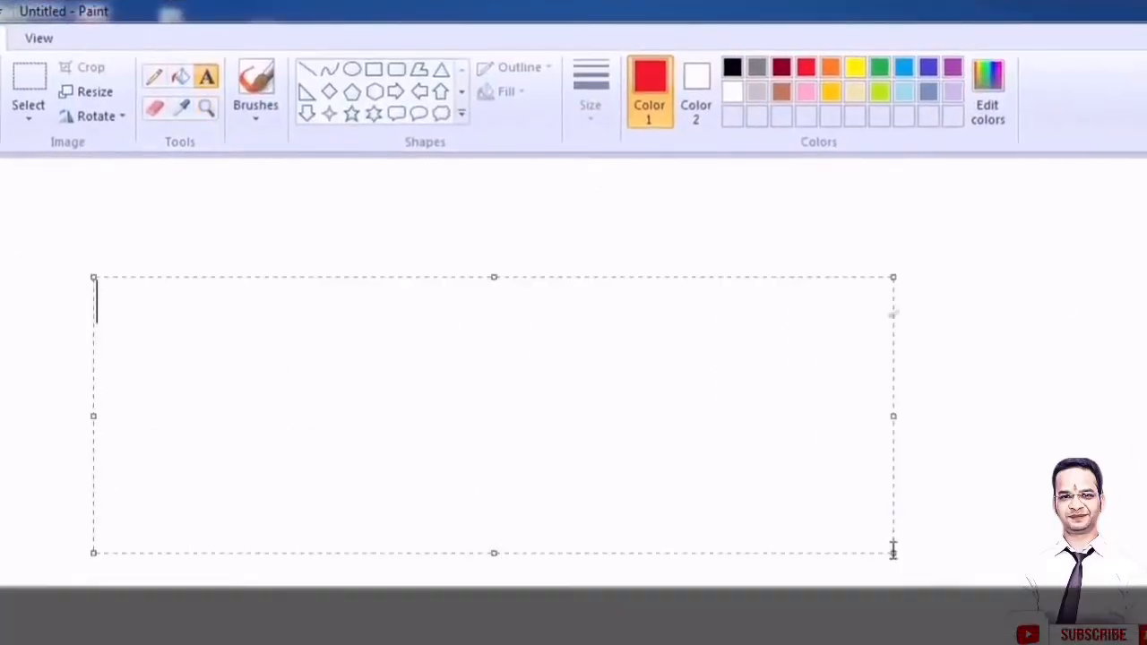
text(ghgjgj jkgkjkjg)
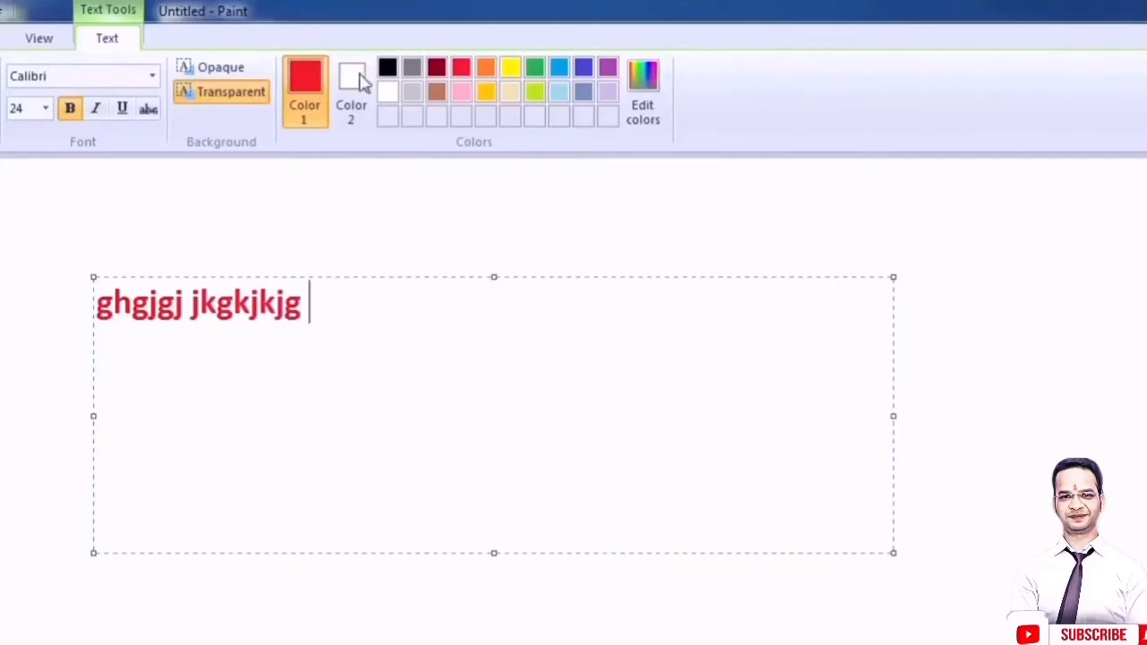
Select all the text in the text box and set its font size to 72.
click(47, 109)
click(35, 414)
key(ctrl+a)
drag(346, 314, 79, 318)
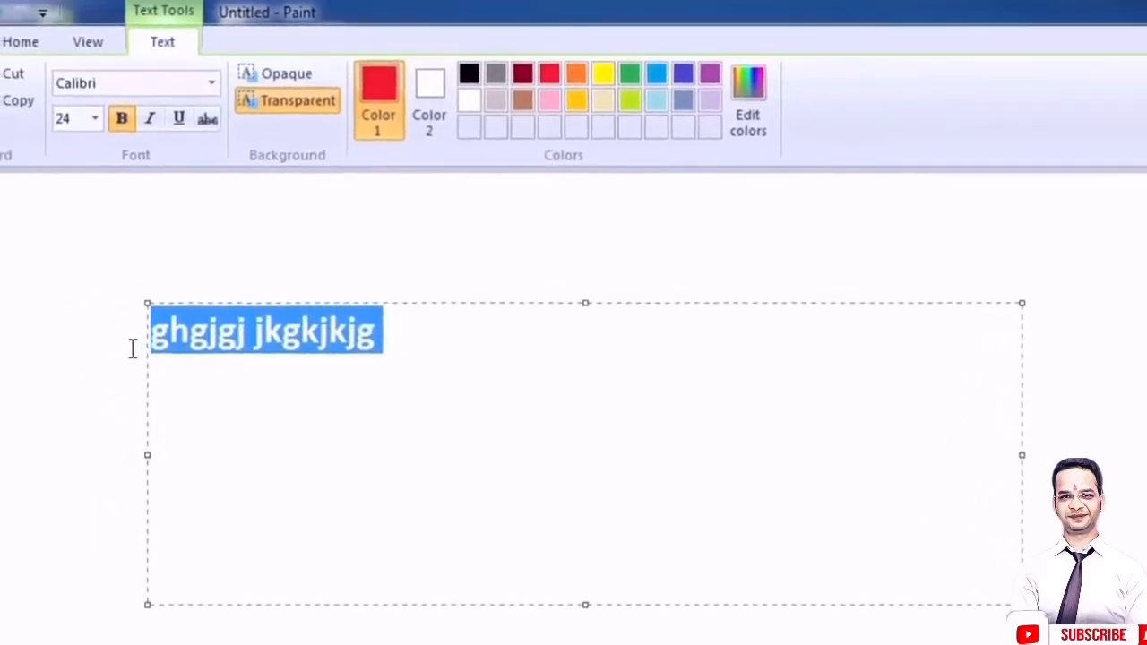
click(95, 121)
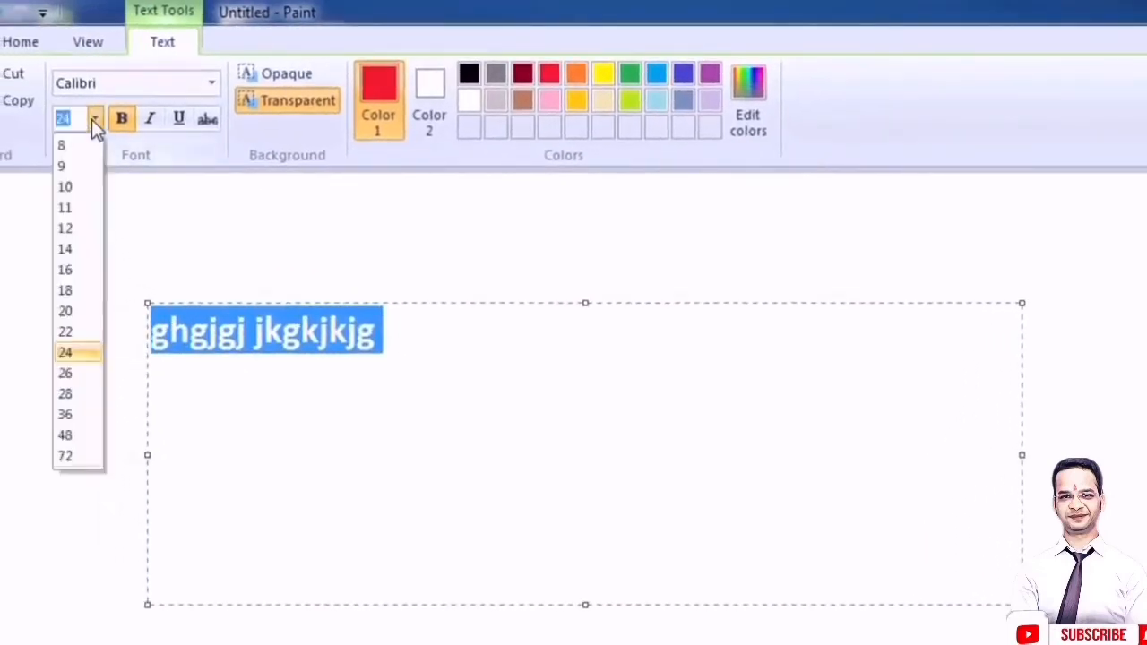
click(75, 457)
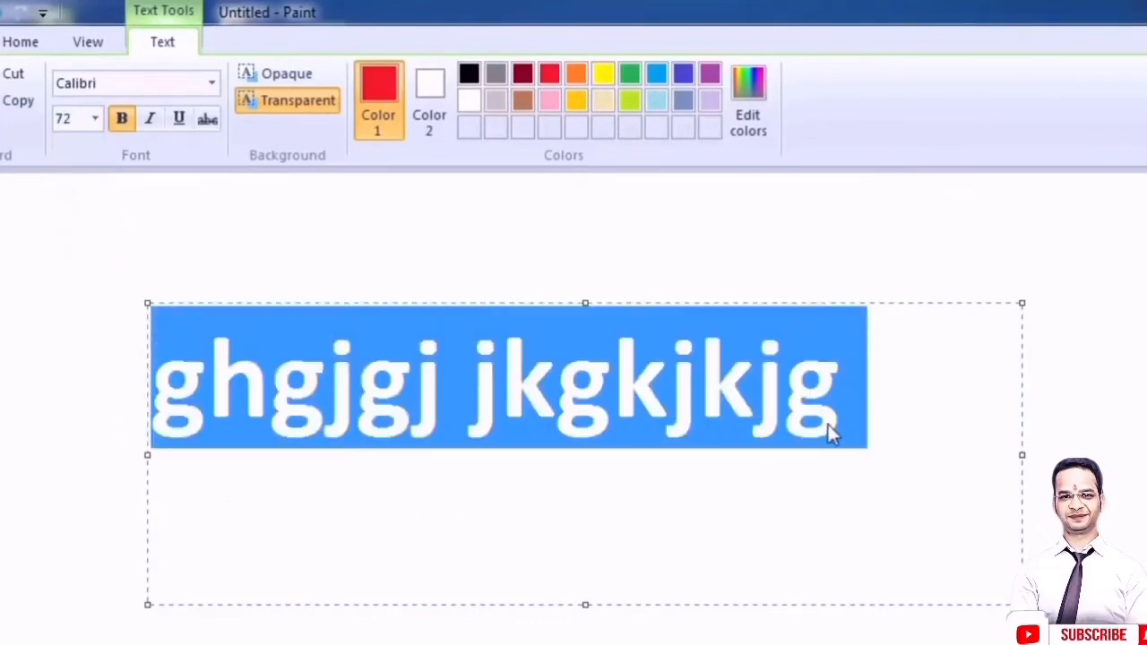
click(886, 376)
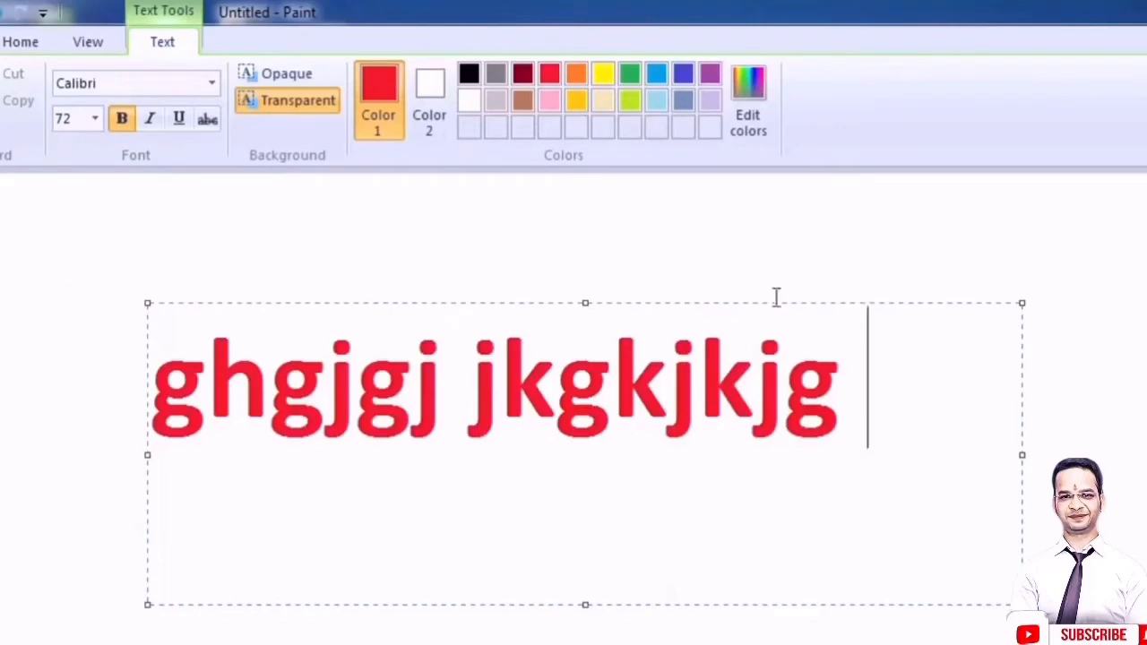
Recolor the whole text line indigo and commit the text box to the canvas.
drag(914, 398, 49, 411)
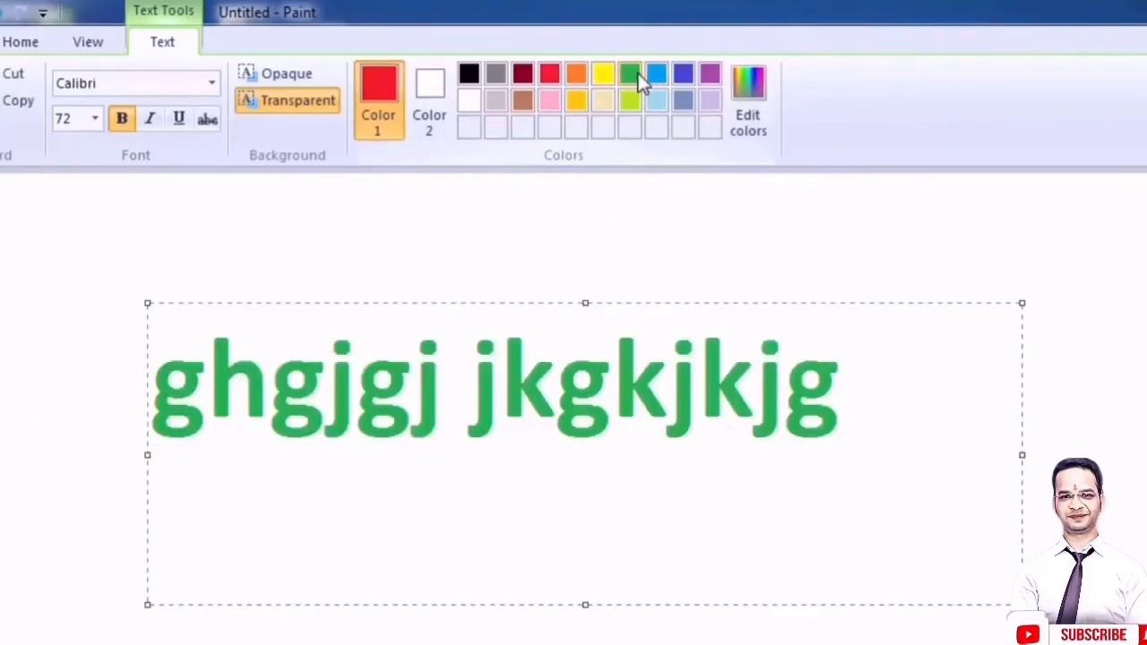
click(684, 76)
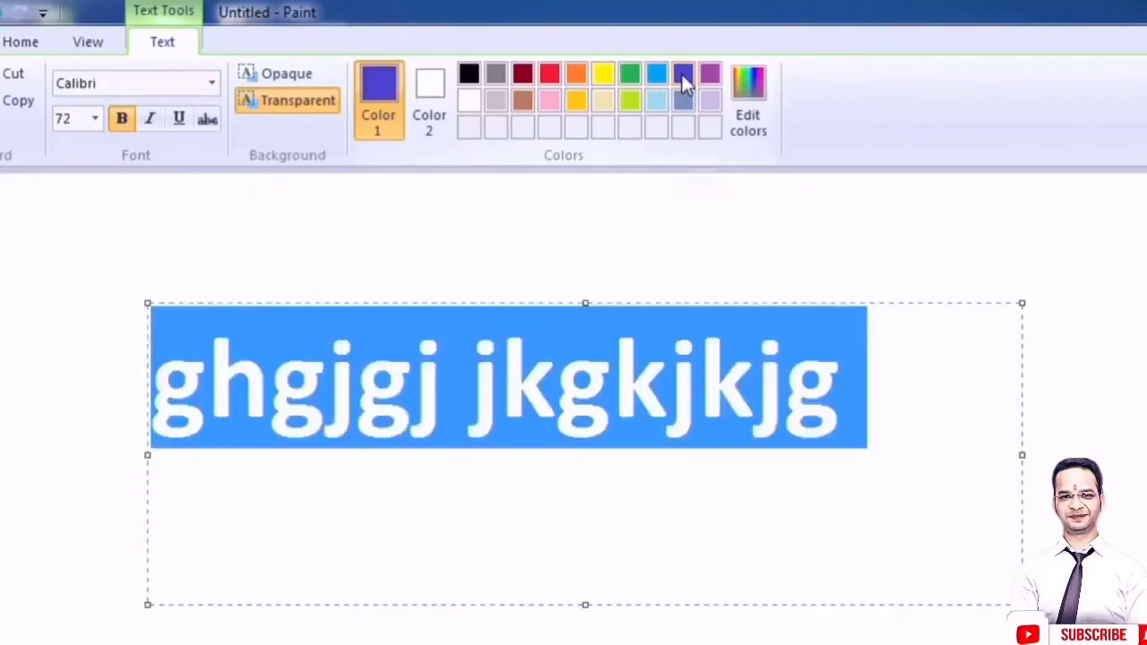
click(883, 402)
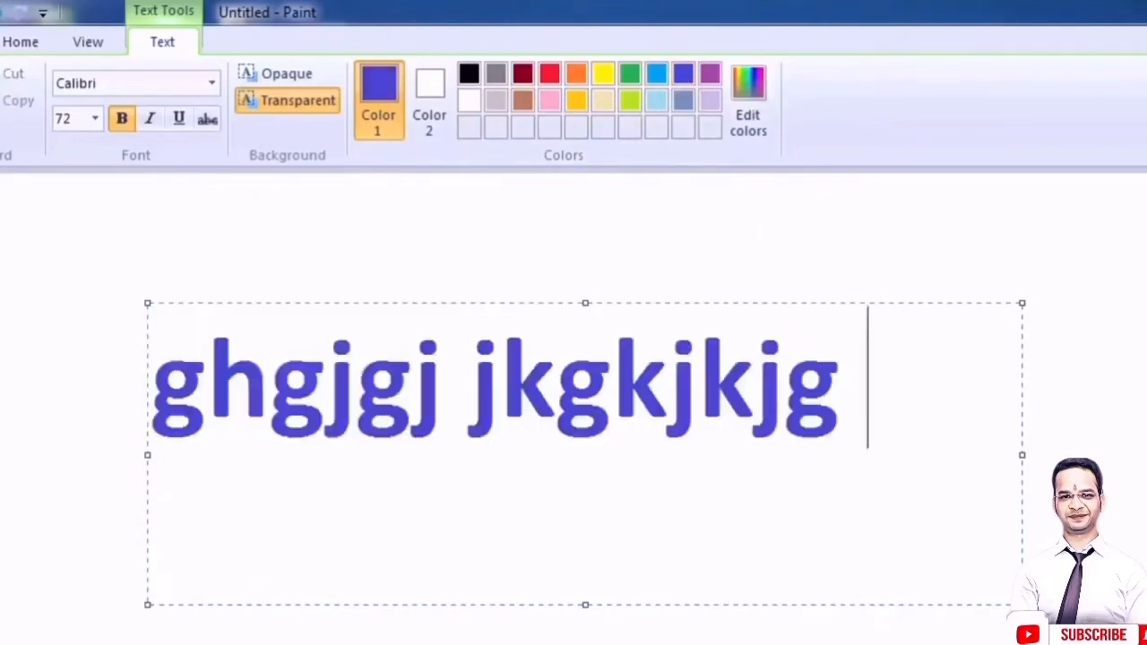
click(757, 233)
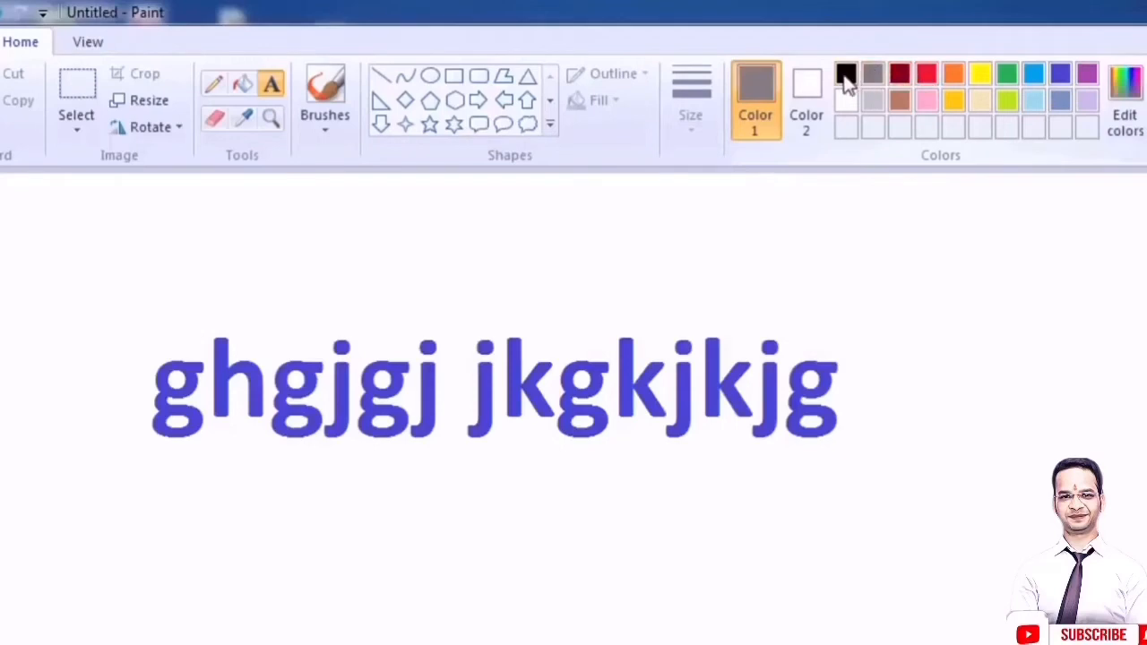
Sample the indigo of the lettering as Color 1 with the Color picker and have the Eraser ready.
click(926, 75)
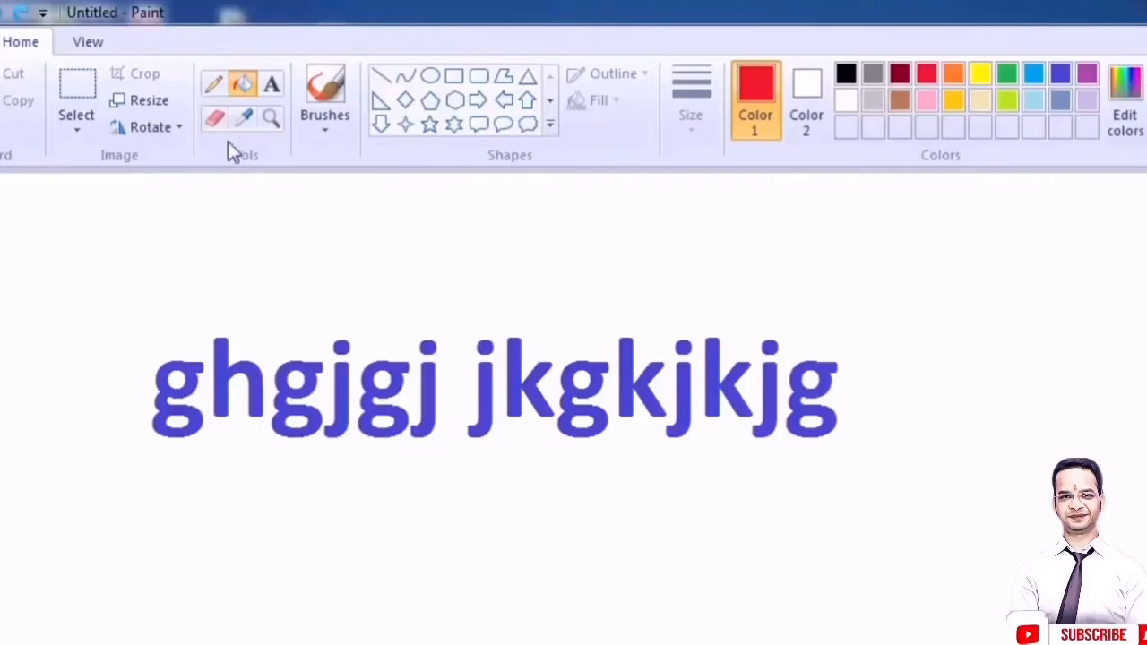
click(215, 120)
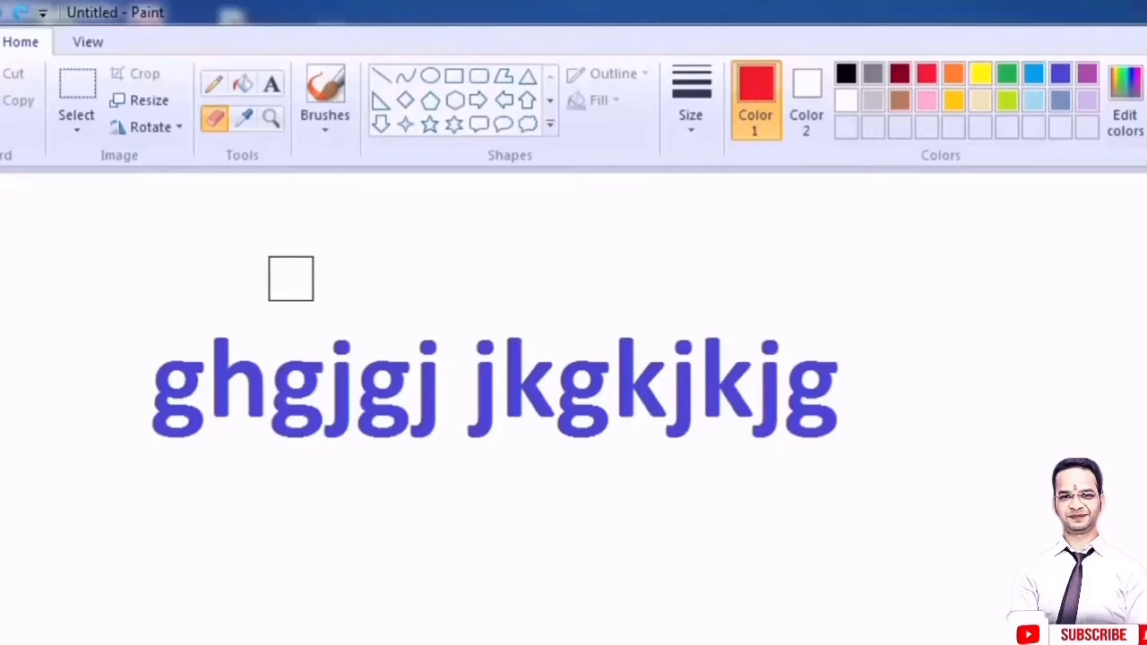
click(529, 402)
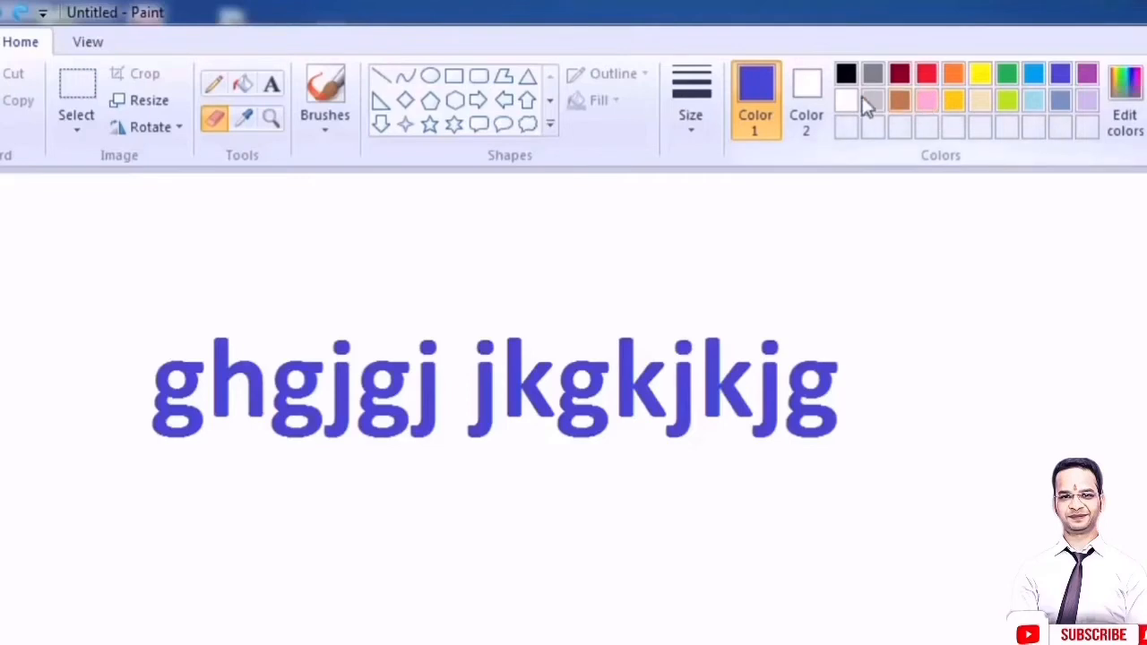
Replace the lettering's indigo with the Eraser, using red as Color 2 for the upper part and green for the lower part.
click(807, 94)
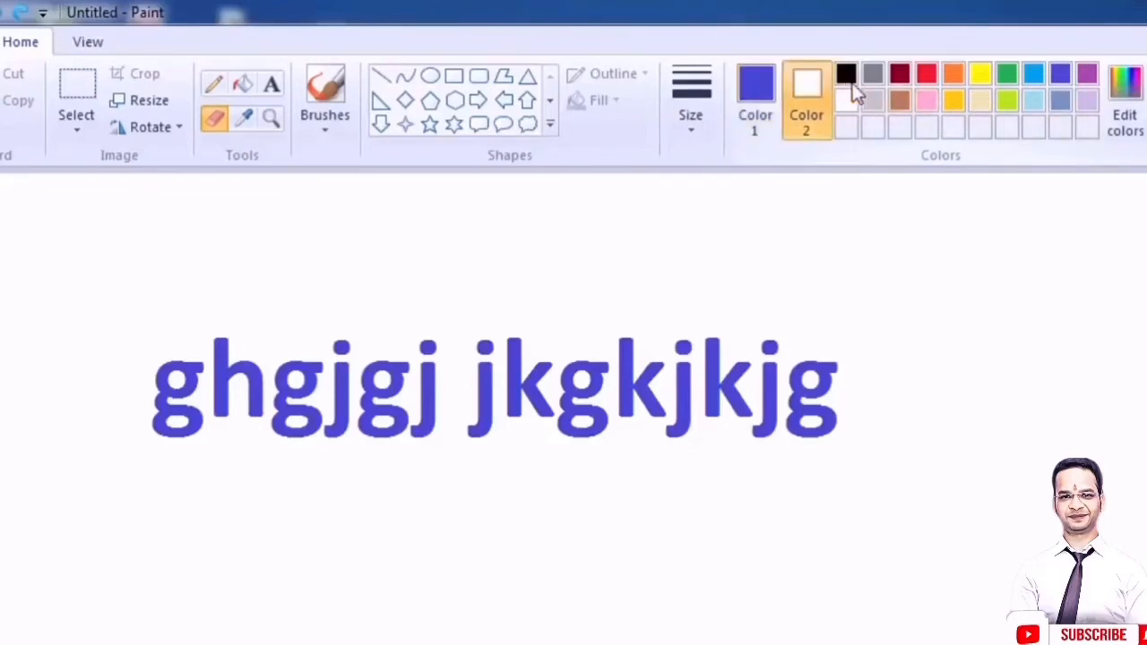
click(927, 77)
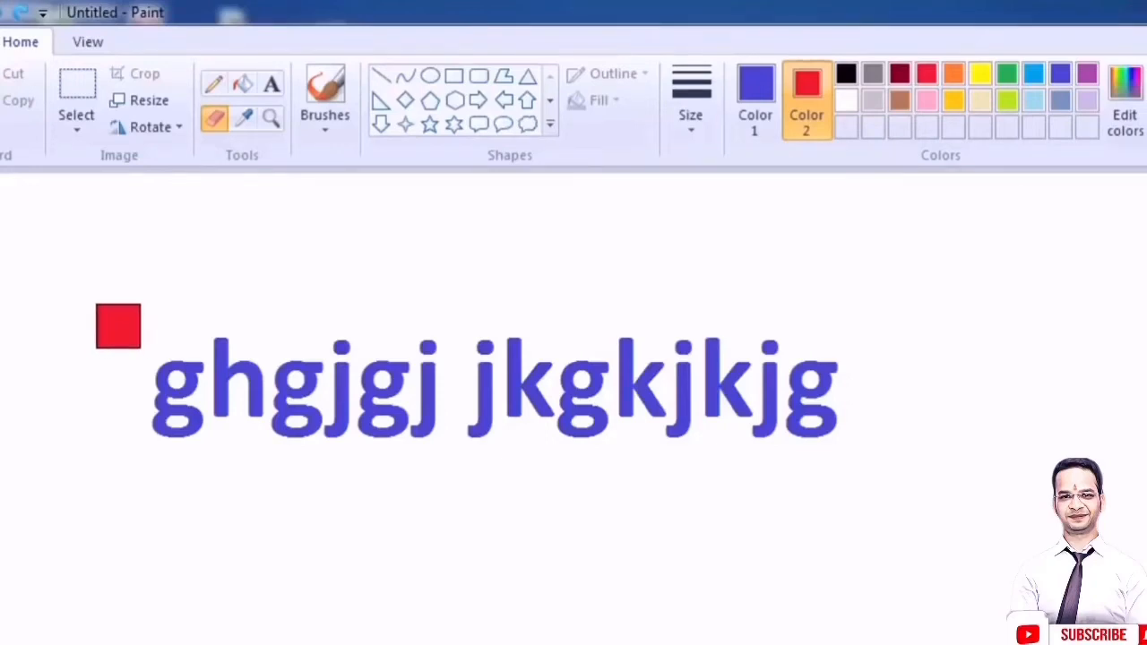
mouse_move(174, 358)
mouse_down()
mouse_move(542, 368)
mouse_move(832, 353)
mouse_up()
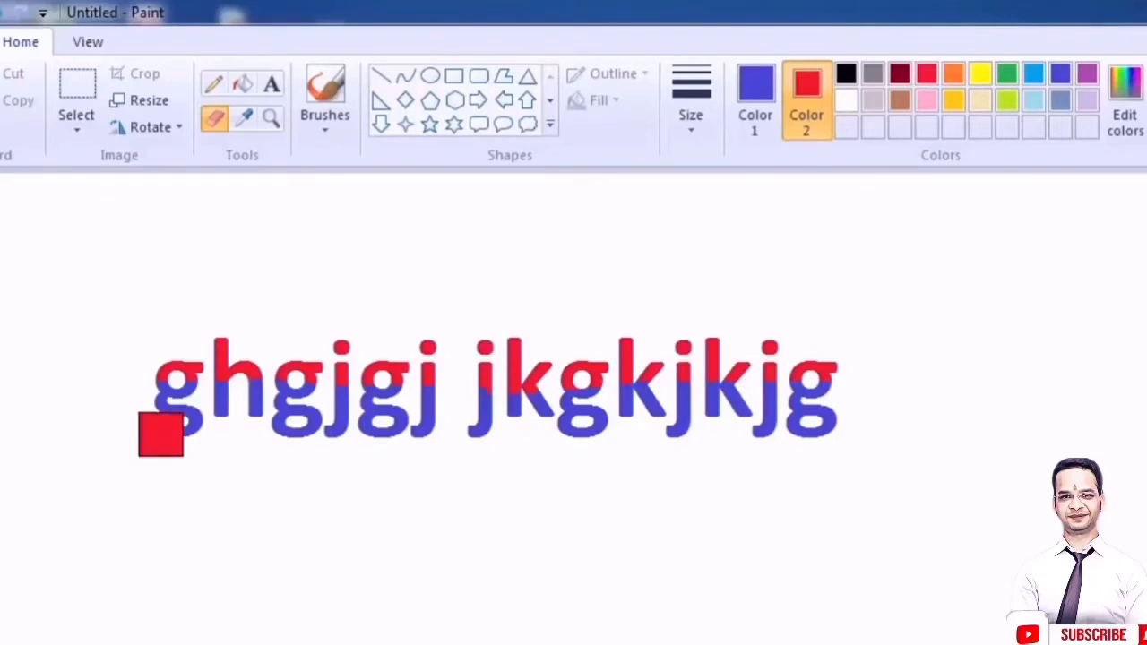
click(1004, 75)
drag(147, 440, 921, 433)
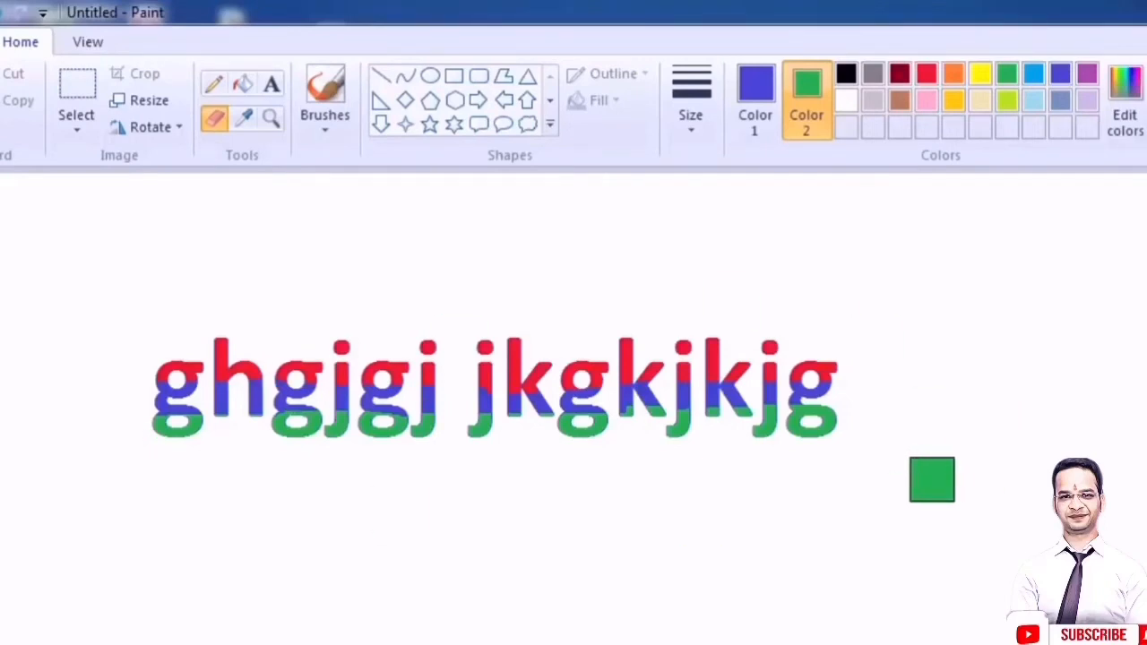
Set Color 2 to white and erase the multicolored text from the canvas.
click(848, 102)
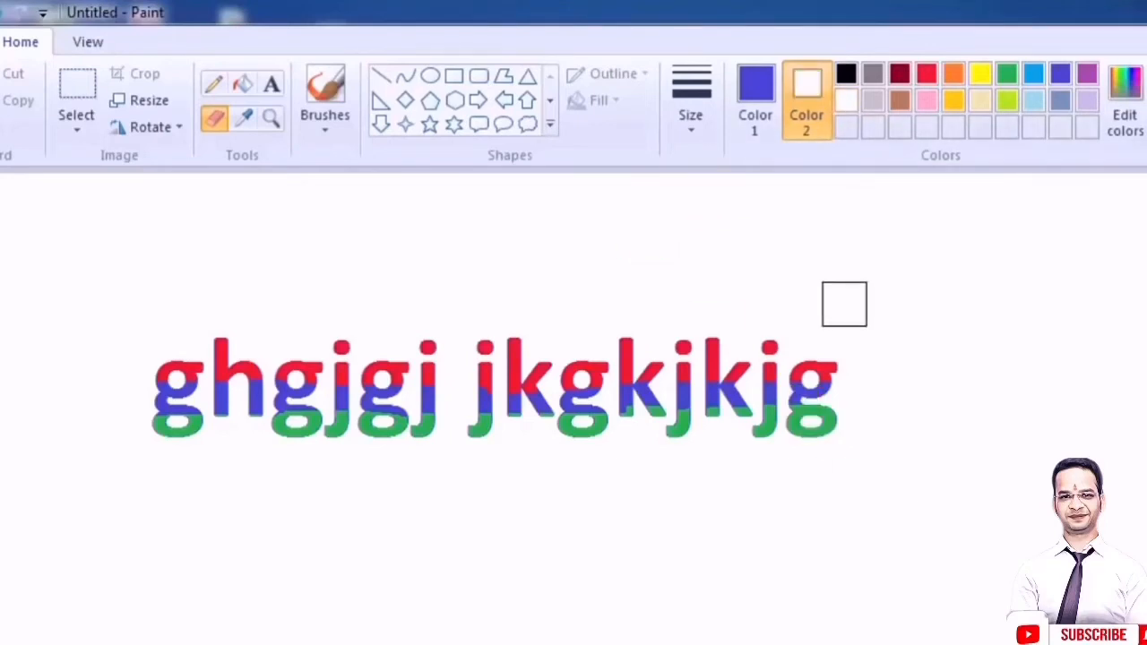
mouse_move(171, 358)
mouse_down()
mouse_move(809, 347)
mouse_move(169, 375)
mouse_move(917, 373)
mouse_move(368, 430)
mouse_move(95, 442)
mouse_move(268, 411)
mouse_move(732, 420)
mouse_move(673, 459)
mouse_up()
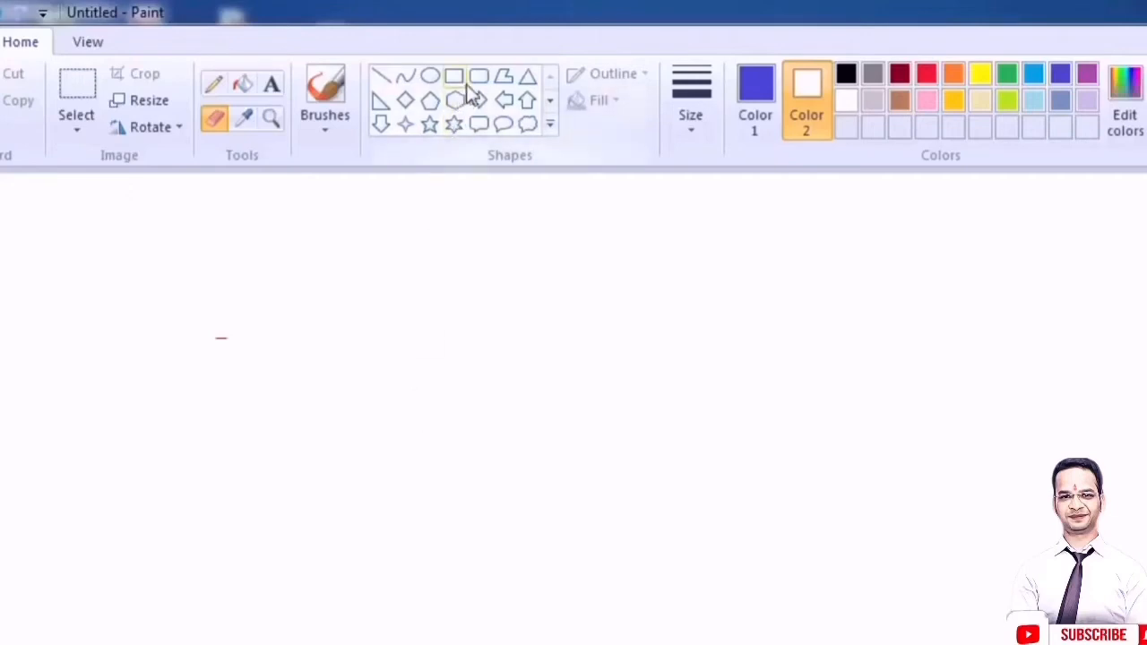
Draw an indigo face from ellipses: a circle for the head, two upright ovals for eyes and a flat one for the mouth.
click(430, 76)
mouse_move(412, 278)
mouse_down()
mouse_move(502, 396)
mouse_move(568, 413)
mouse_move(568, 436)
mouse_up()
click(845, 367)
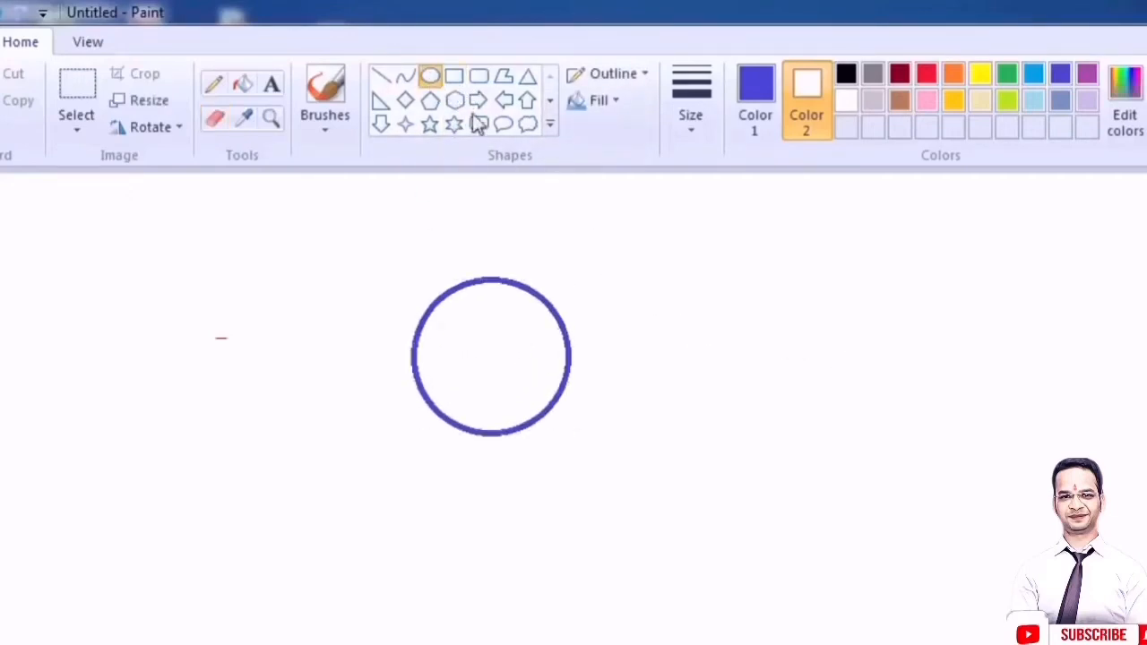
drag(510, 313, 535, 359)
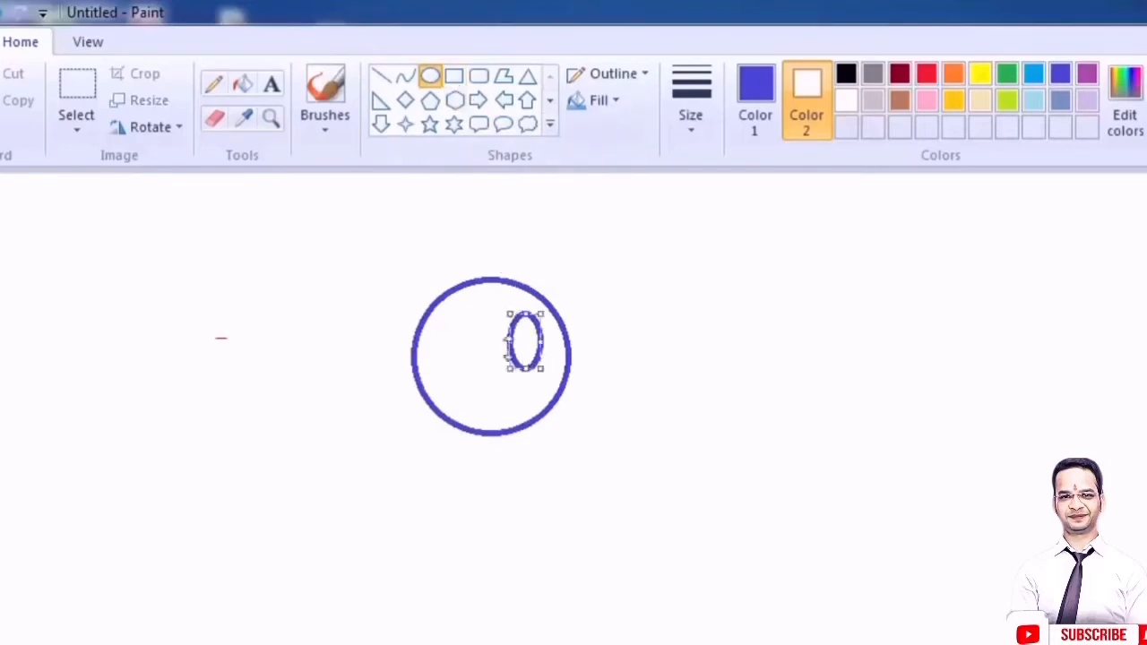
drag(442, 321, 542, 403)
click(711, 405)
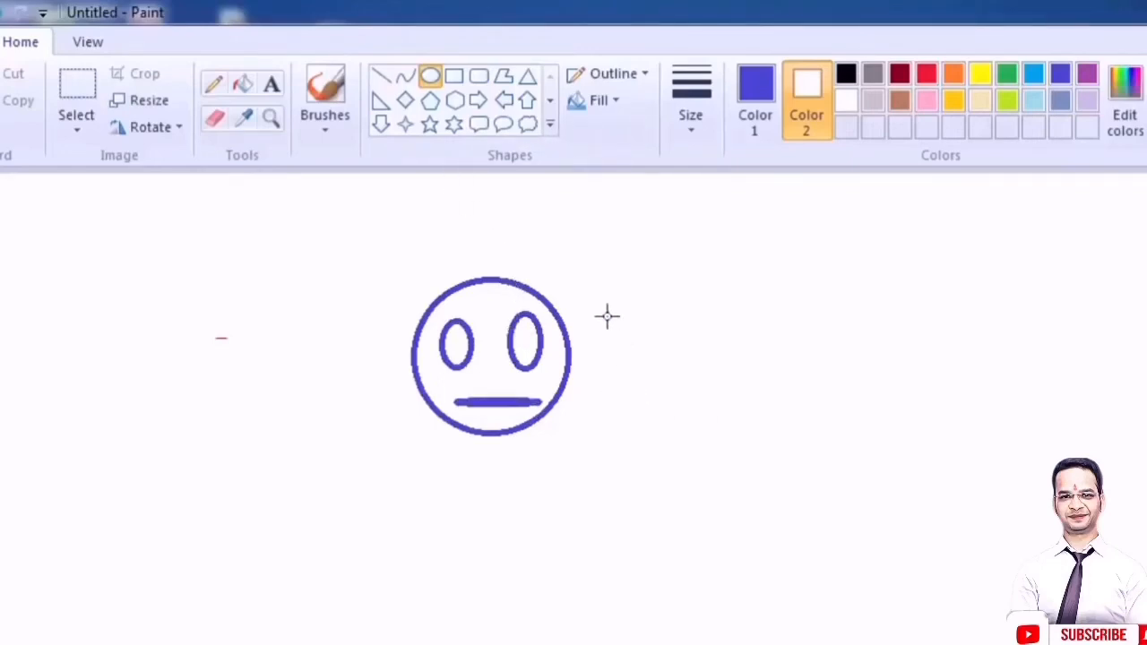
Fill the face with light yellow as Color 1, leaving the eyes white.
click(751, 92)
click(242, 83)
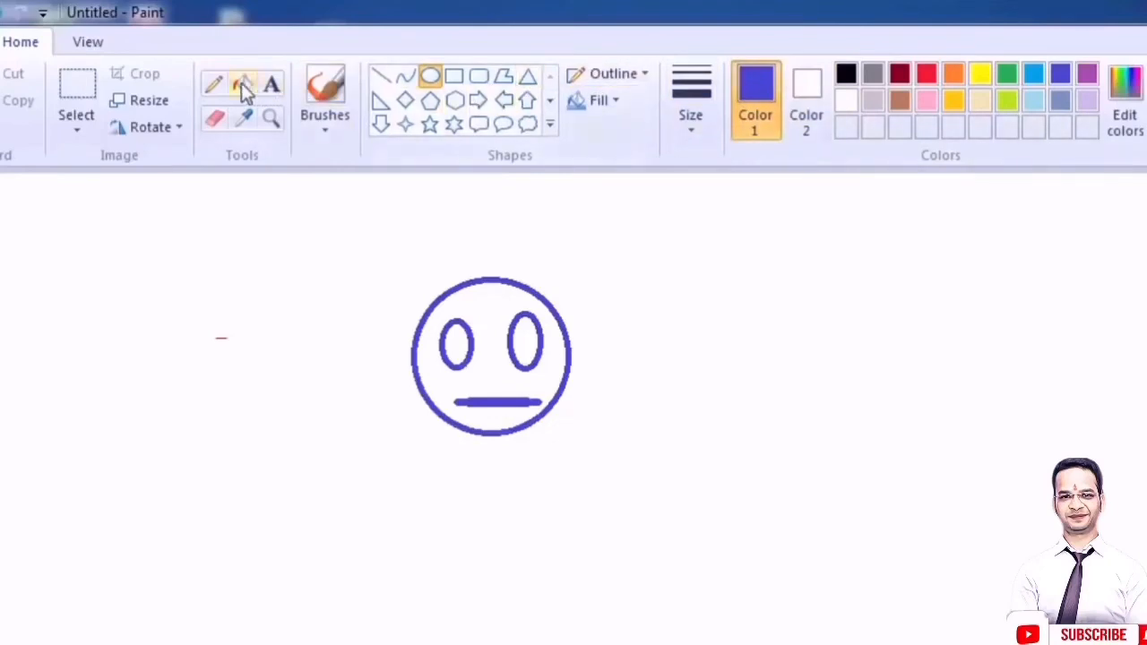
click(979, 100)
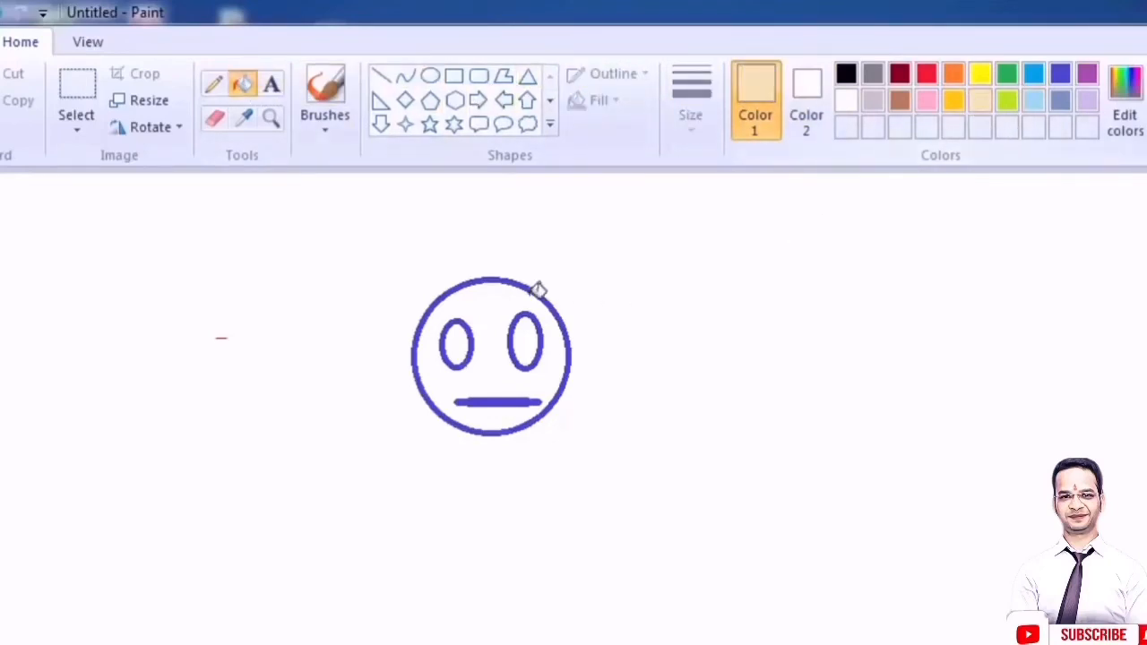
click(508, 299)
Select the face with a rectangular selection of about 221 × 198 px and check the selection options, including Transparent selection.
click(77, 105)
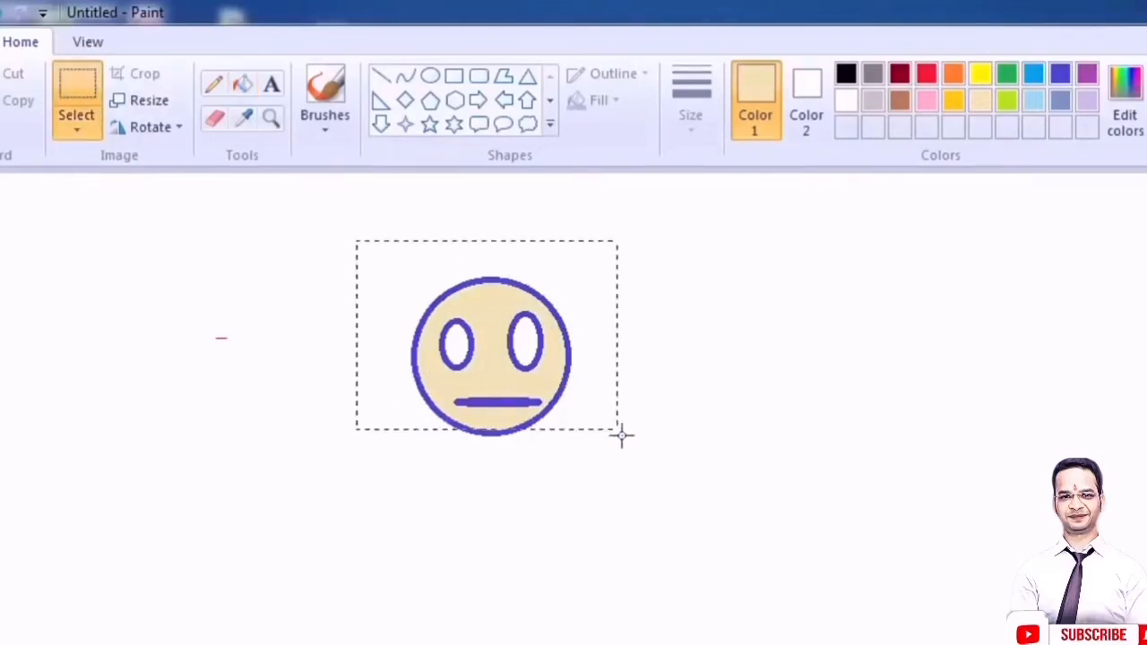
drag(624, 481, 625, 482)
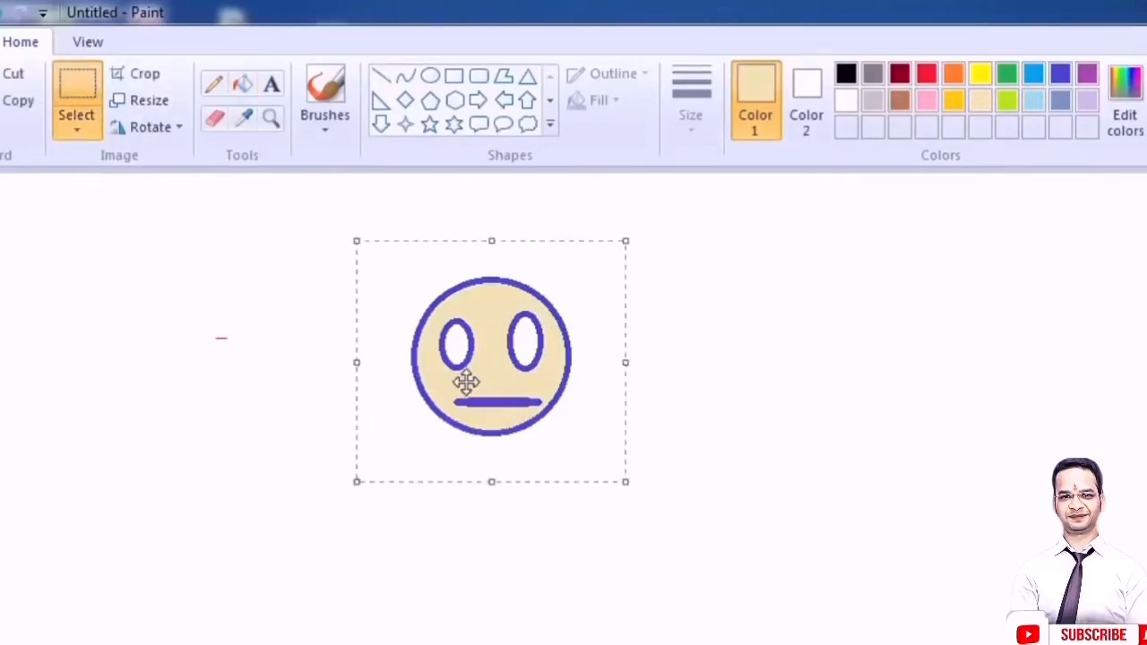
click(77, 130)
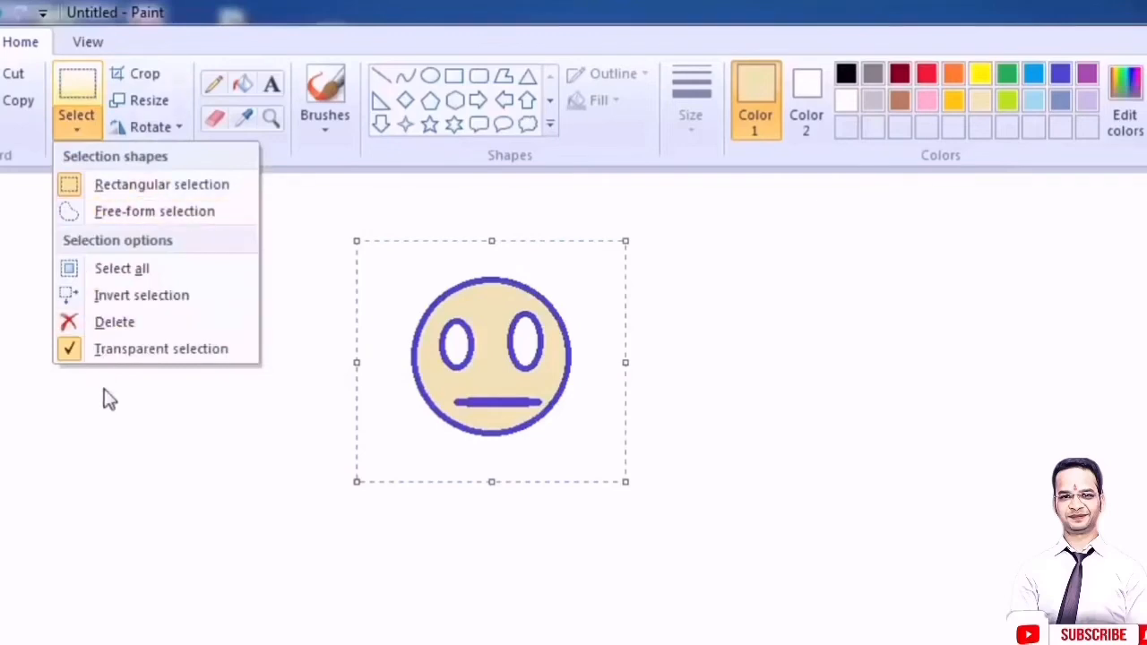
click(686, 413)
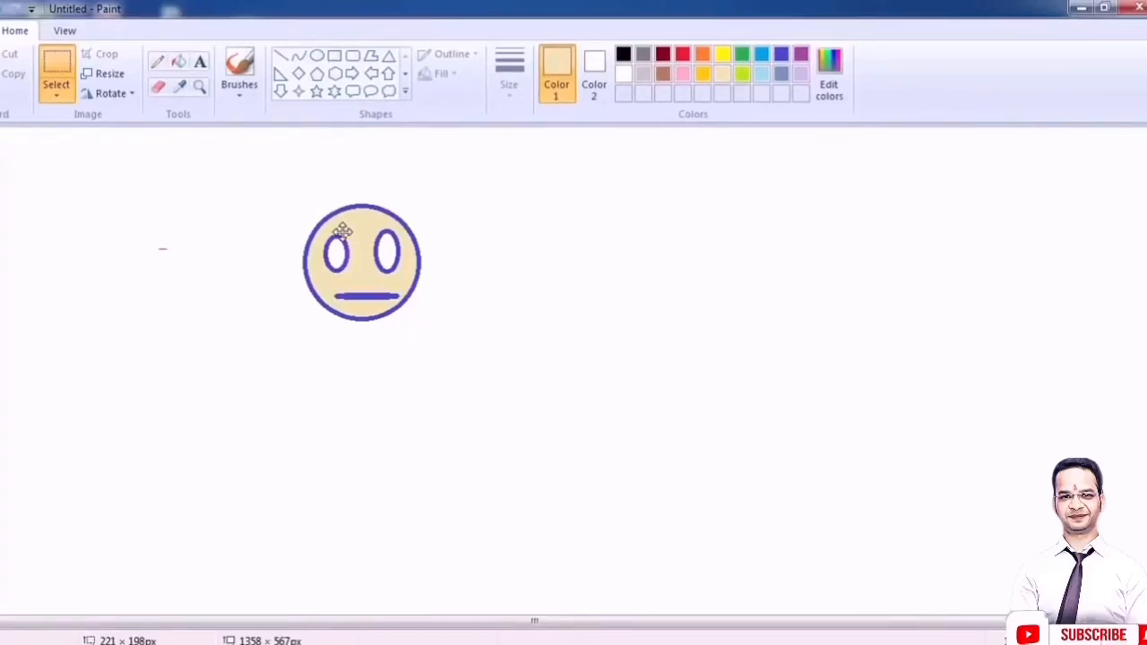
Smear a trail of overlapping copies of the selected face across the canvas and undo it.
mouse_move(342, 232)
mouse_down()
mouse_move(423, 266)
mouse_move(470, 348)
mouse_move(528, 368)
mouse_move(594, 354)
mouse_move(663, 296)
mouse_move(690, 216)
mouse_move(614, 172)
mouse_move(385, 160)
mouse_move(170, 203)
mouse_move(80, 358)
mouse_move(302, 411)
mouse_move(552, 274)
mouse_move(823, 198)
mouse_move(972, 331)
mouse_move(798, 449)
mouse_move(542, 274)
mouse_move(227, 215)
mouse_move(247, 417)
mouse_move(534, 489)
mouse_move(748, 260)
mouse_move(939, 213)
mouse_move(853, 495)
mouse_move(394, 246)
mouse_move(27, 213)
mouse_move(229, 418)
mouse_move(493, 232)
mouse_move(840, 258)
mouse_move(904, 420)
mouse_move(630, 467)
mouse_move(289, 213)
mouse_move(222, 238)
mouse_move(273, 303)
mouse_move(398, 309)
mouse_move(510, 242)
mouse_move(670, 218)
mouse_move(659, 309)
mouse_move(400, 303)
mouse_move(398, 344)
mouse_move(501, 341)
mouse_move(563, 272)
mouse_move(539, 212)
mouse_move(704, 328)
mouse_move(453, 386)
mouse_move(521, 448)
mouse_move(800, 161)
mouse_move(594, 176)
mouse_move(415, 260)
mouse_move(370, 262)
mouse_move(327, 218)
mouse_up()
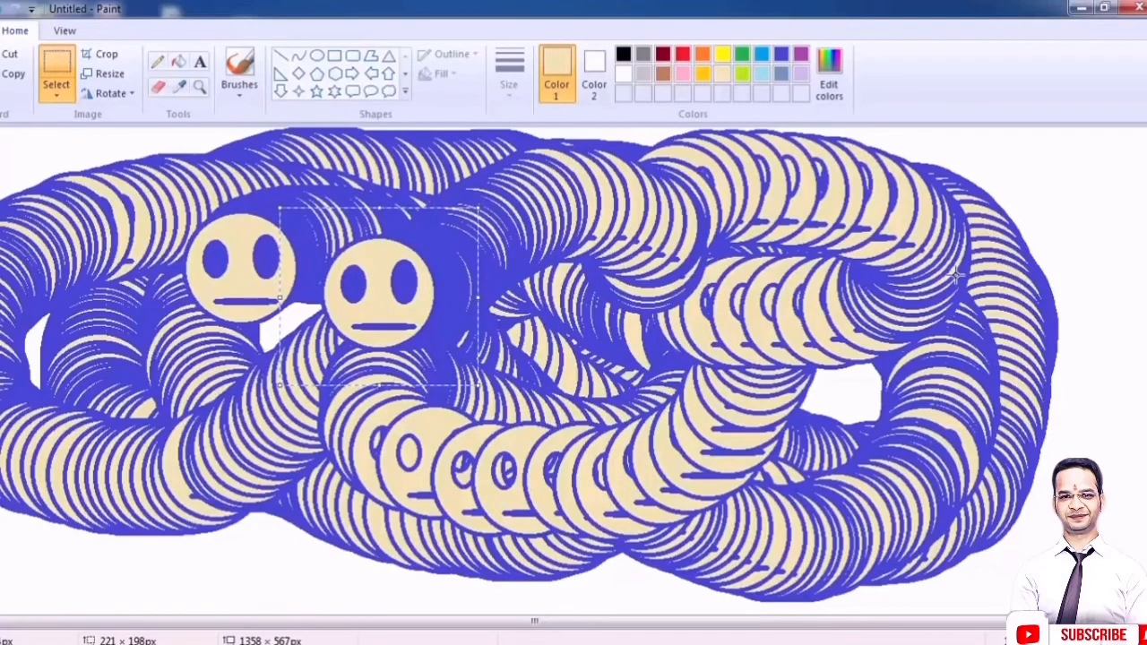
key(ctrl+z)
key(ctrl+z)
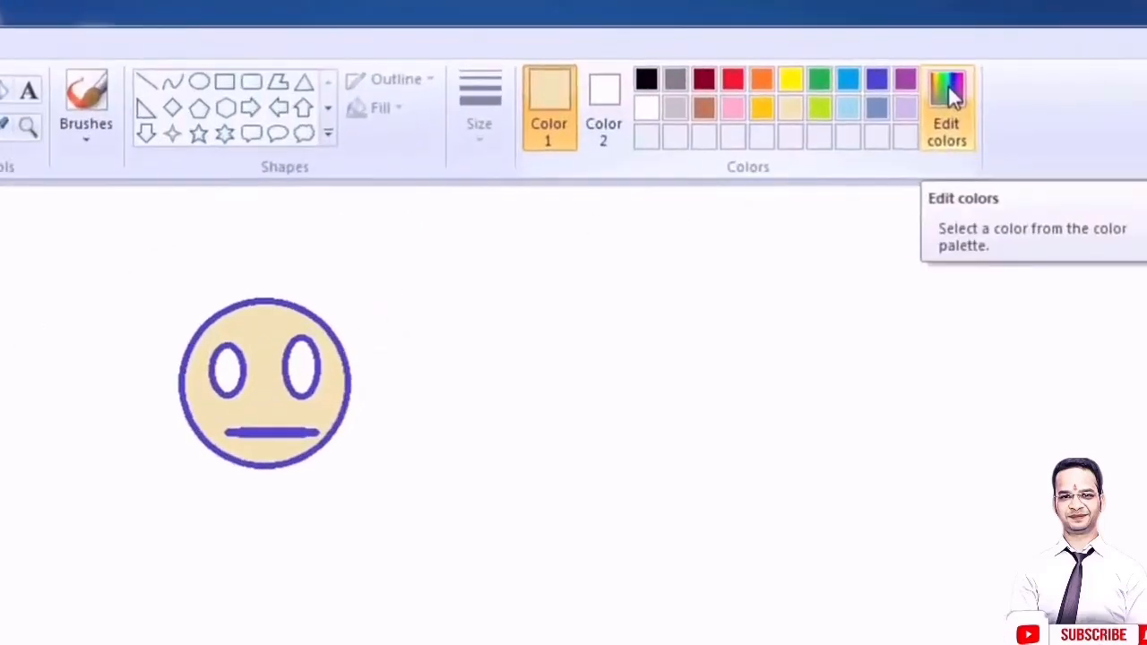
Mix a custom darker green as Color 1 and fill the face with it, leaving the eyes white.
click(951, 92)
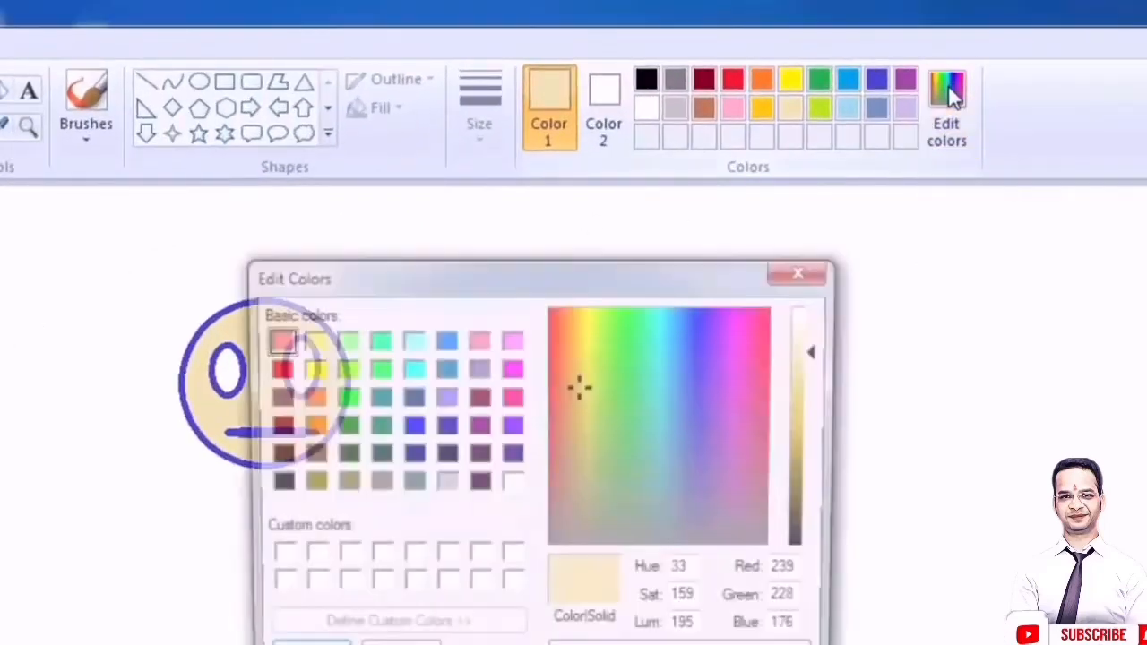
drag(818, 361, 817, 413)
drag(625, 364, 649, 364)
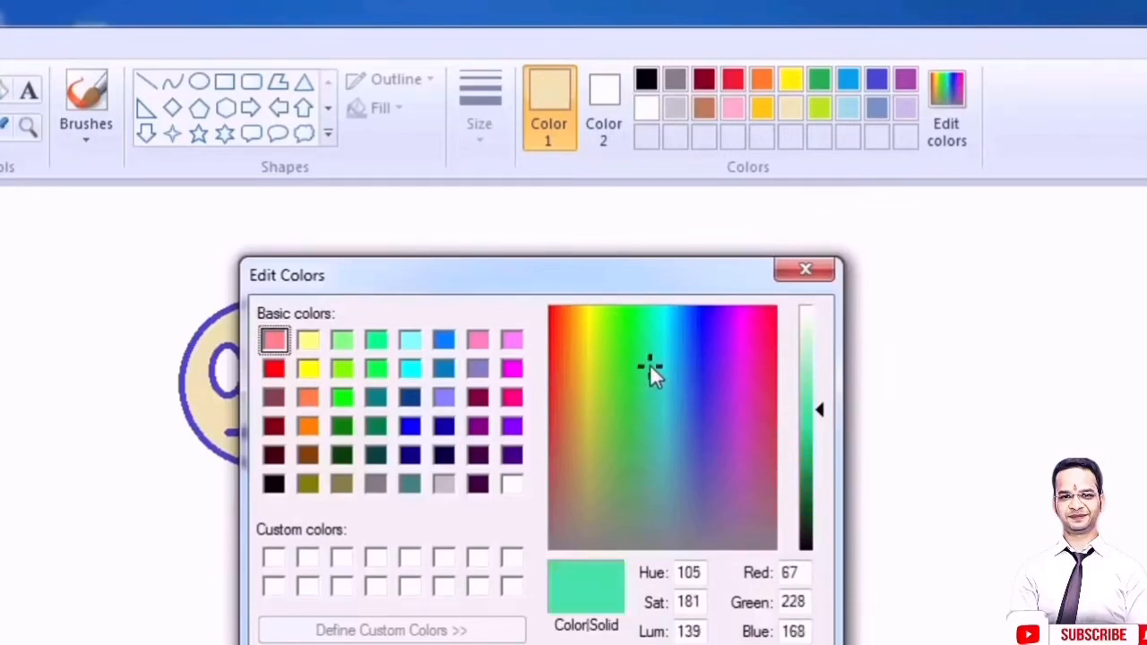
drag(818, 409, 821, 435)
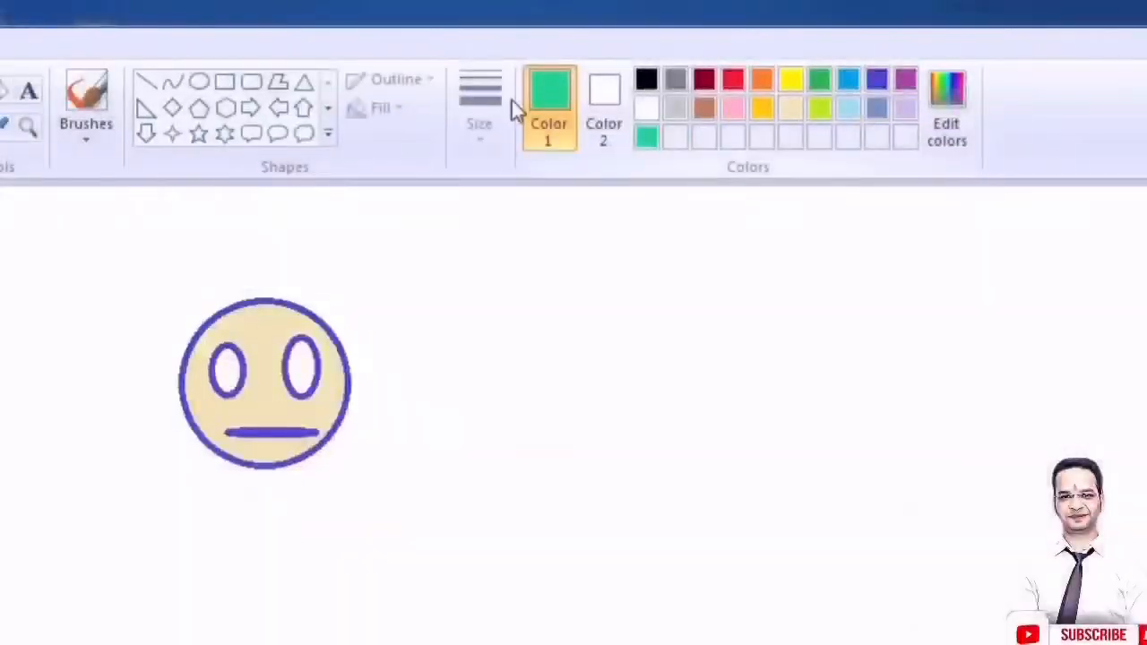
click(7, 90)
click(294, 321)
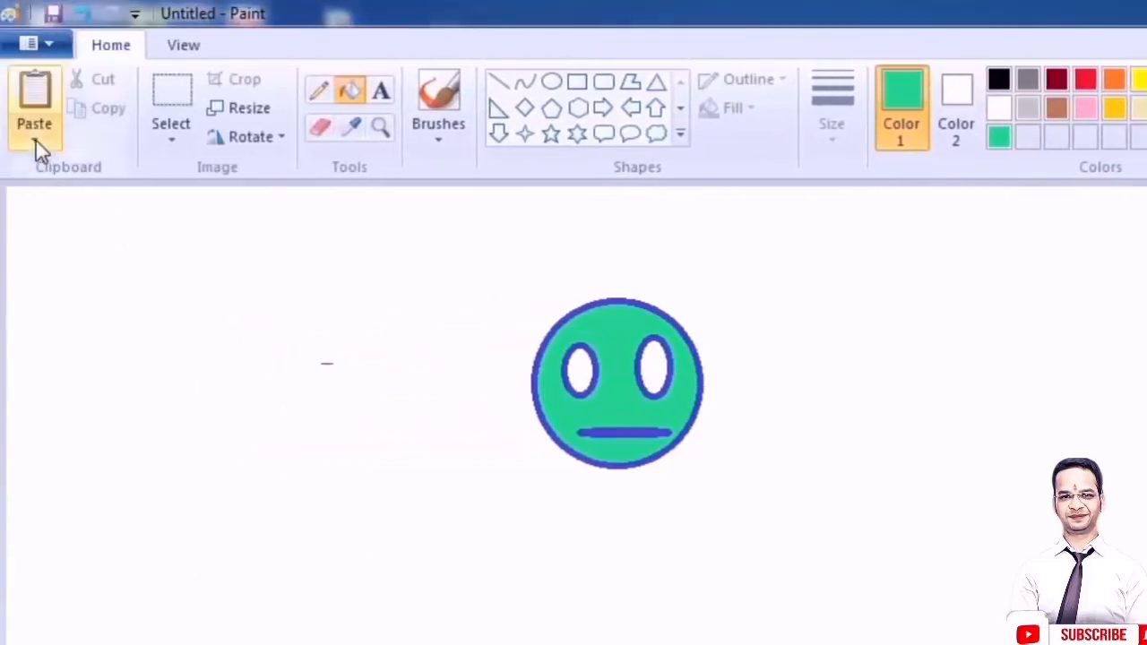
Paste the picture 2.png from file onto the canvas and place it below and to the left of the face.
click(36, 141)
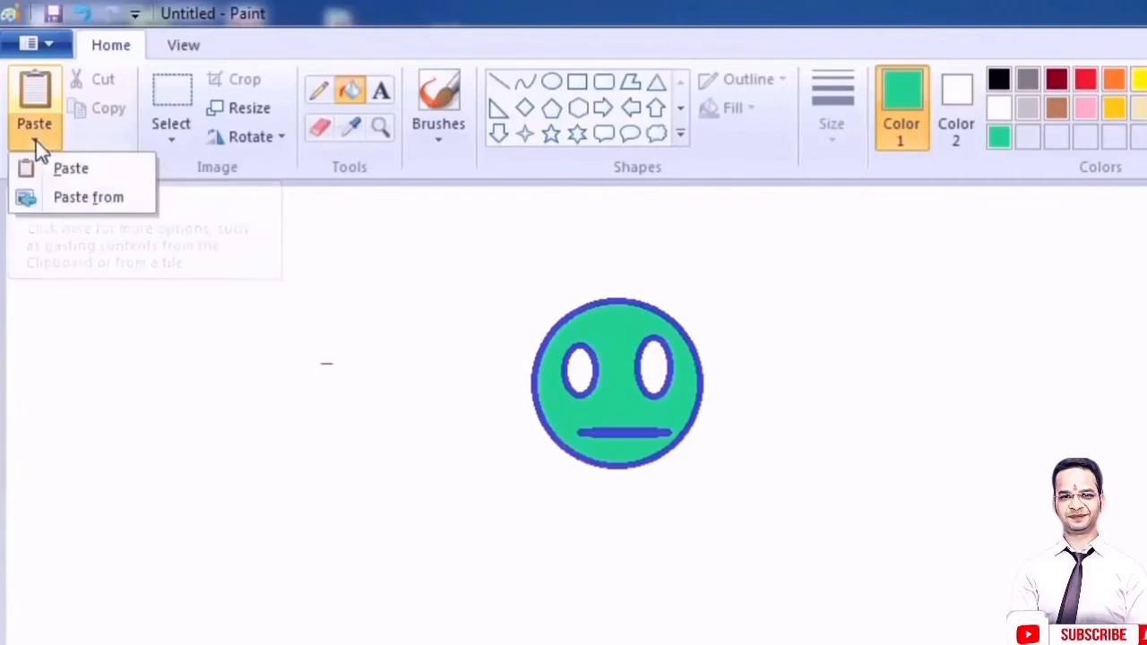
click(114, 201)
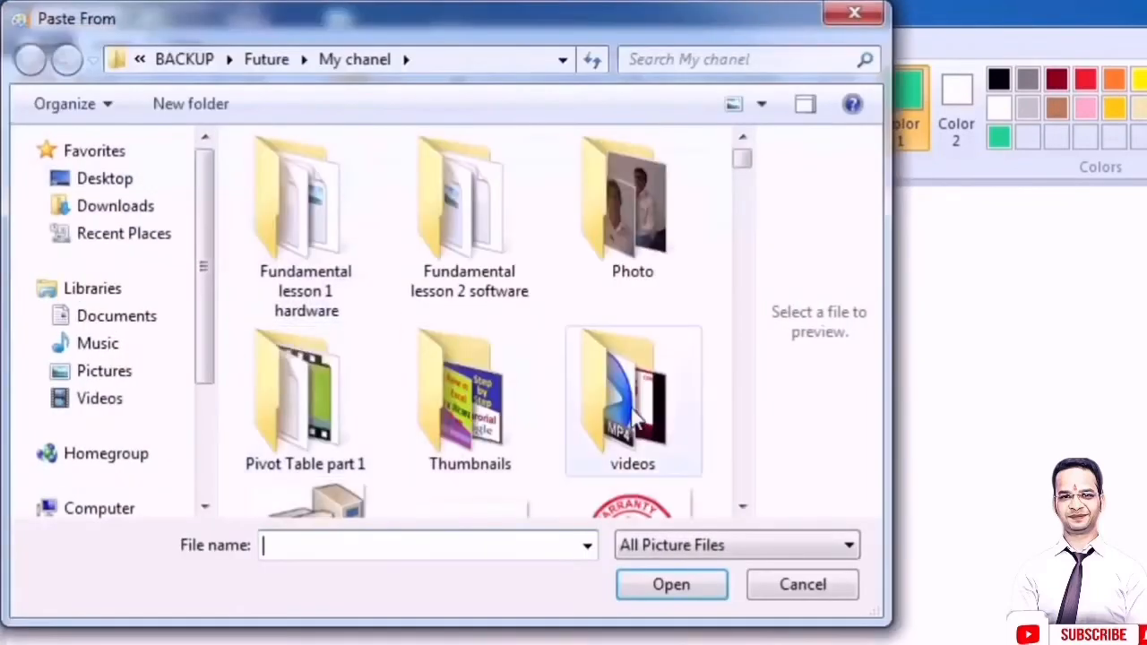
click(632, 408)
scroll(631, 408, down, 3)
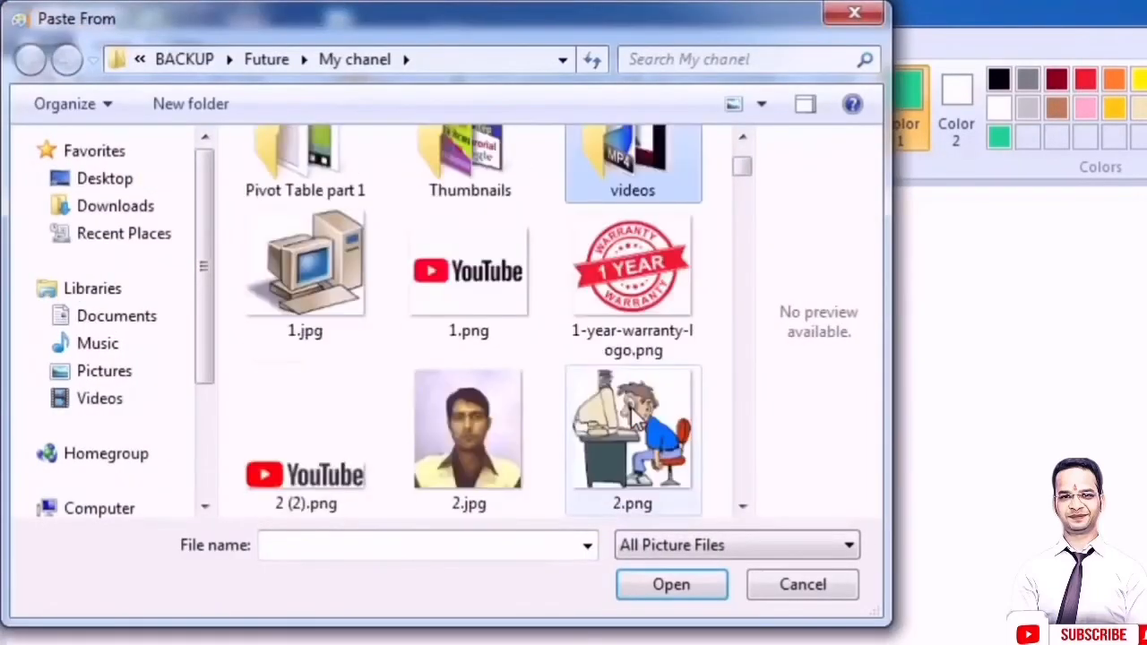
click(633, 414)
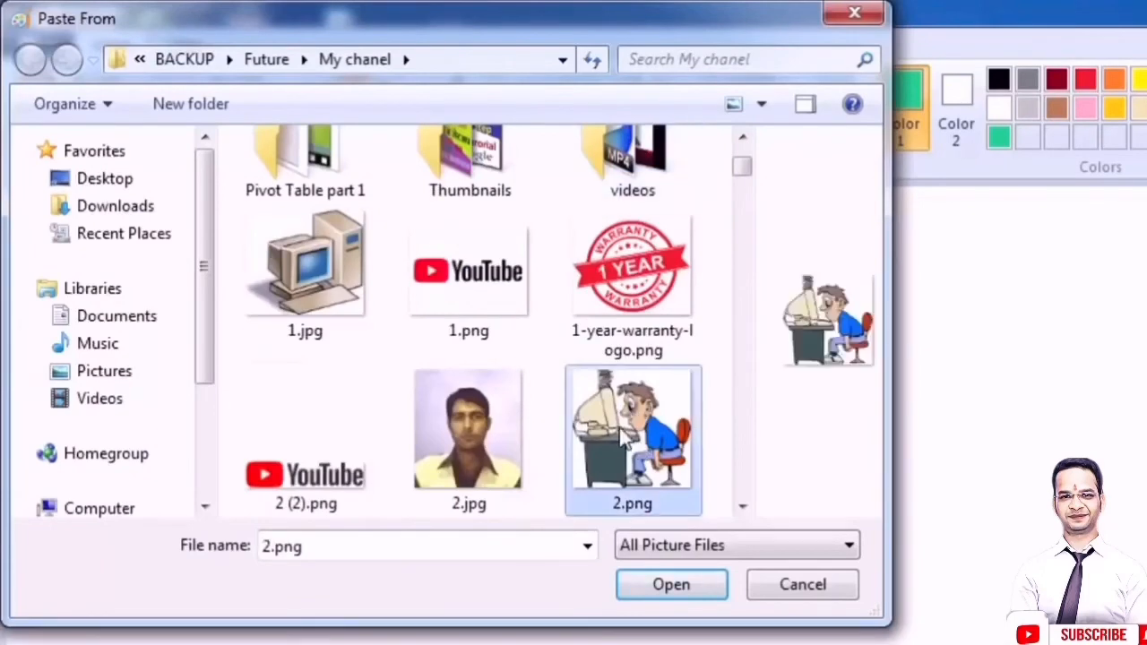
click(690, 591)
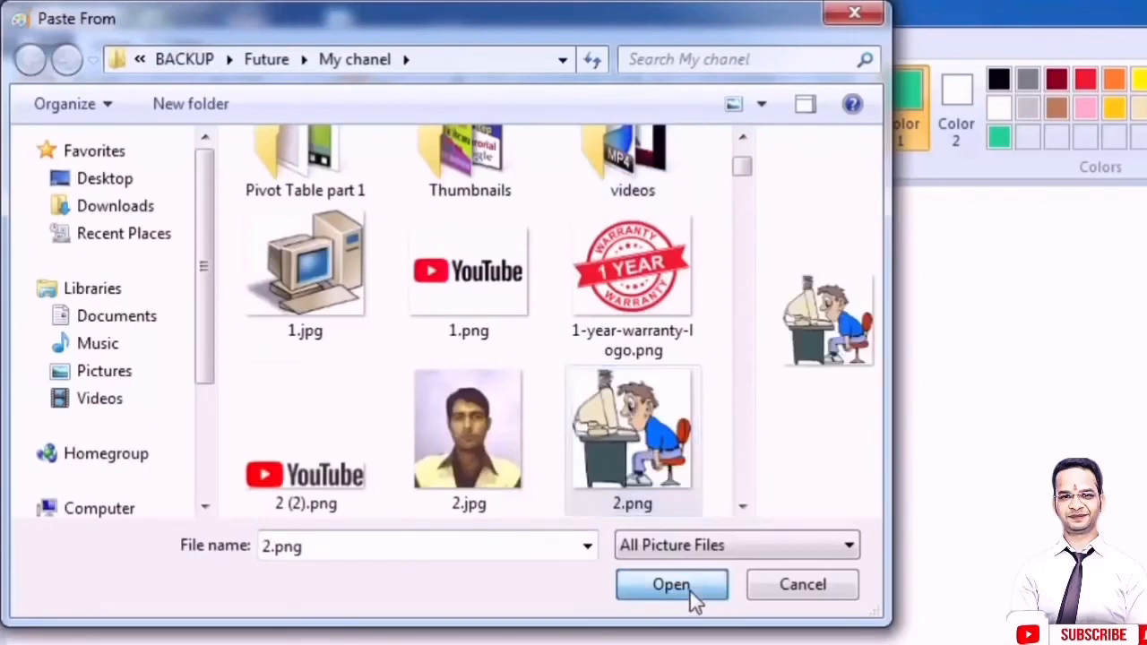
drag(54, 288, 343, 556)
click(706, 617)
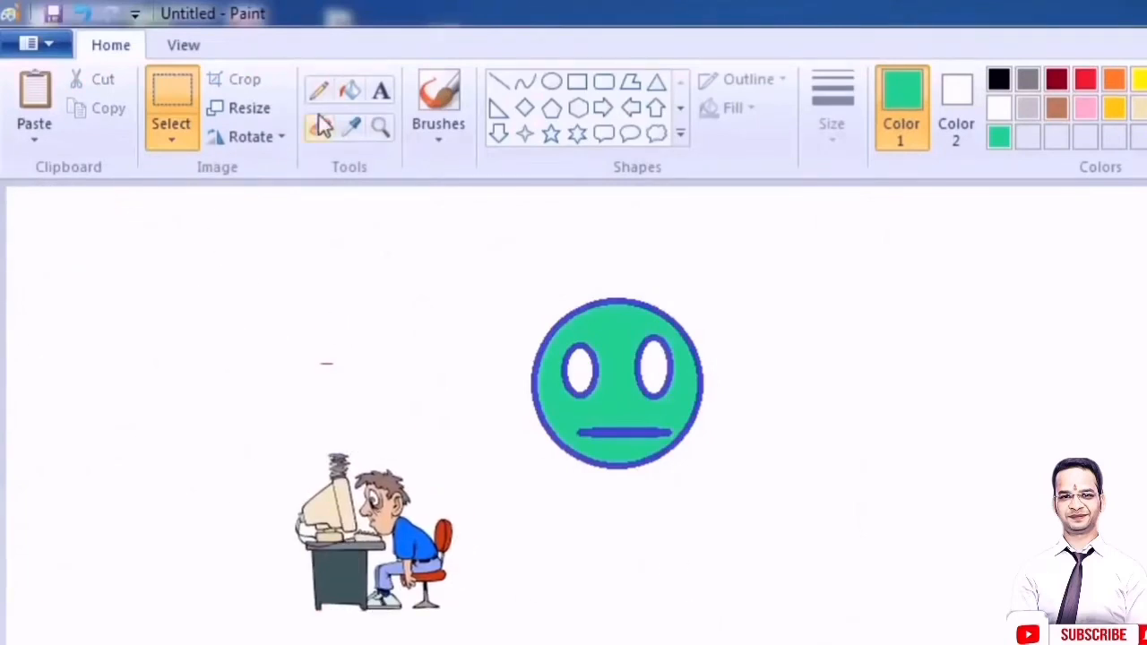
Draw a large rectangle with a green outline beside the face and fill it with yellow.
click(577, 81)
drag(813, 272, 1145, 644)
click(1140, 81)
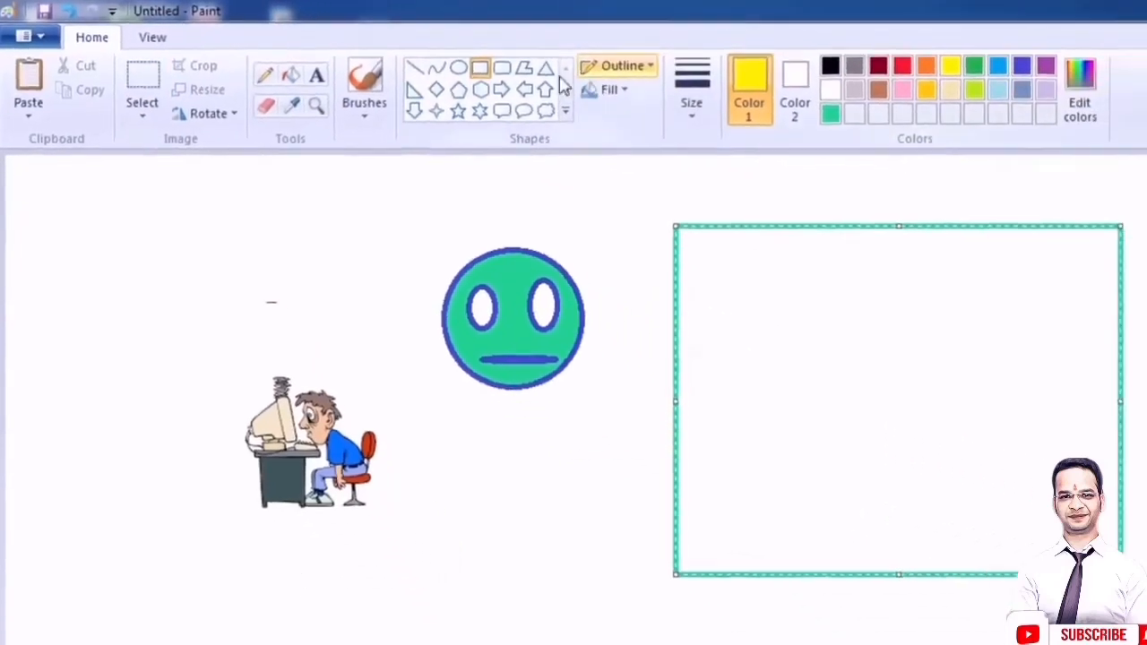
click(257, 69)
click(737, 246)
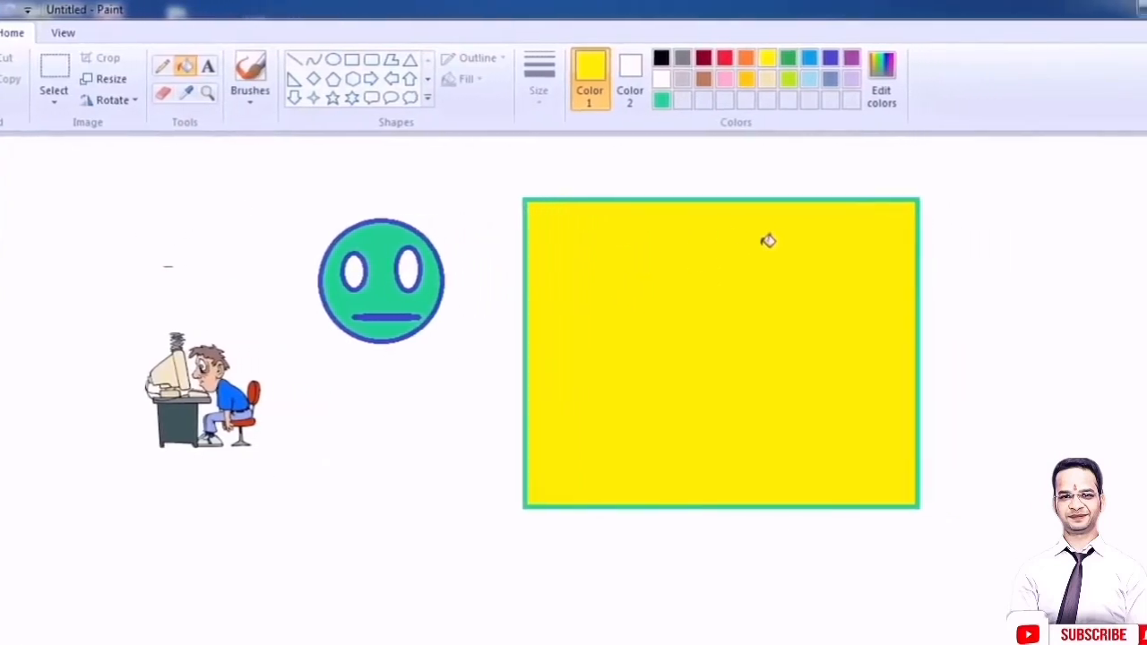
Move three rectangular selections from the yellow rectangle's upper part to the blank area on its right.
click(51, 70)
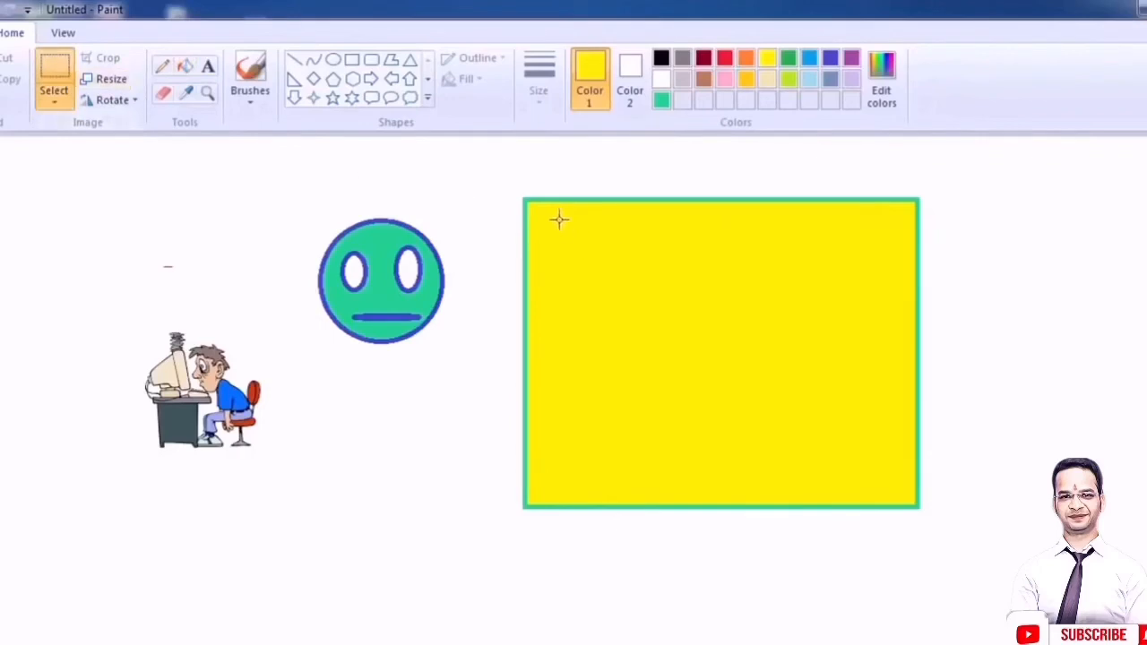
drag(545, 208, 1036, 227)
drag(800, 210, 985, 159)
drag(758, 218, 957, 254)
click(976, 355)
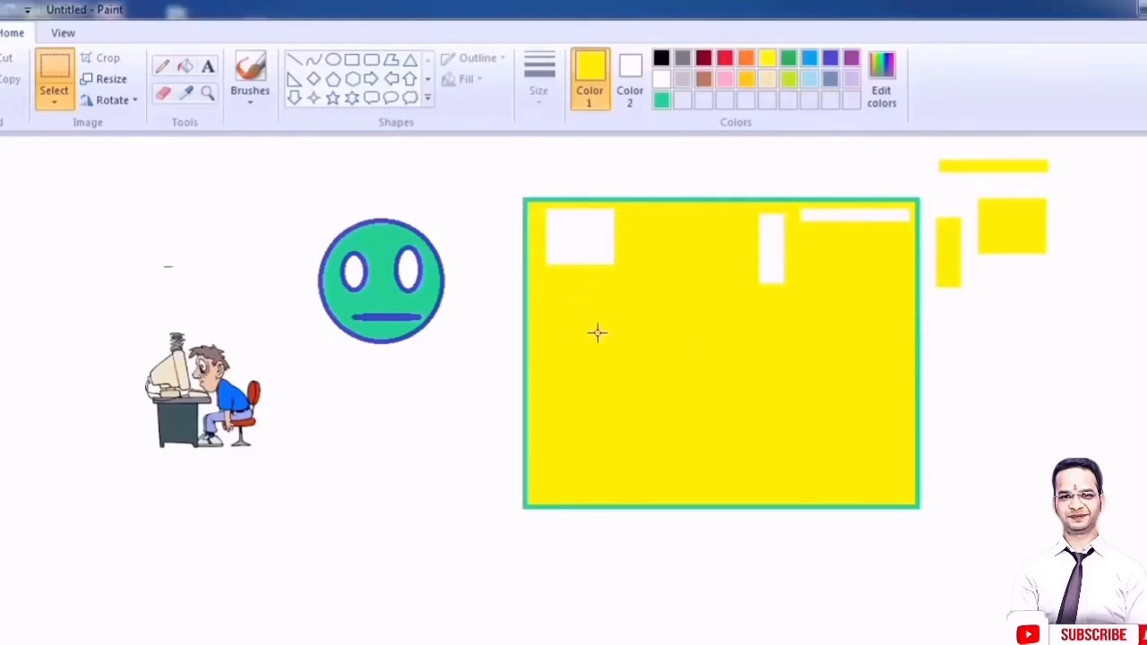
Using Free-form selection, move two irregular pieces out of the yellow rectangle, one to its right and one below the face.
click(54, 101)
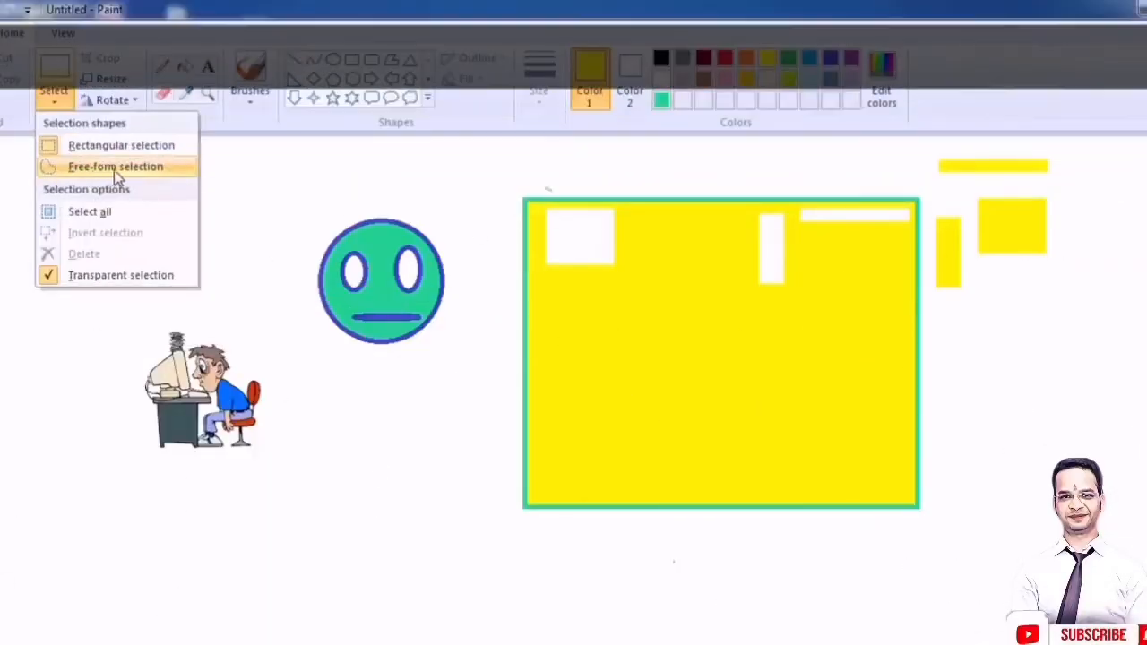
click(127, 169)
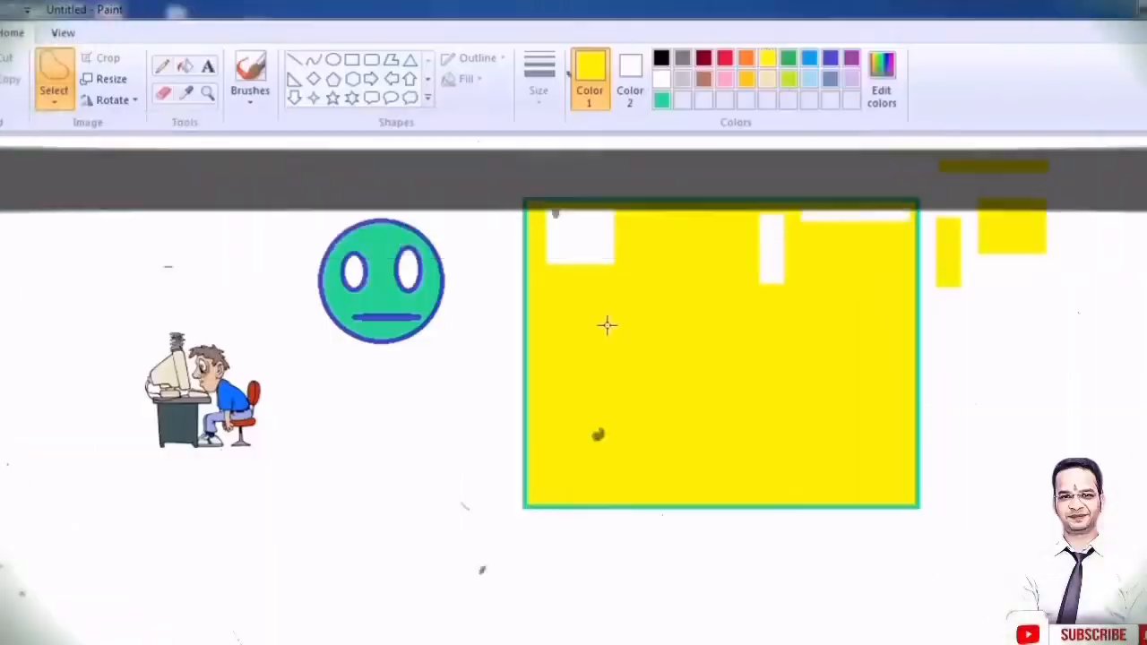
mouse_move(607, 322)
mouse_down()
mouse_move(558, 321)
mouse_move(578, 363)
mouse_move(562, 388)
mouse_move(621, 376)
mouse_move(615, 406)
mouse_move(663, 358)
mouse_up()
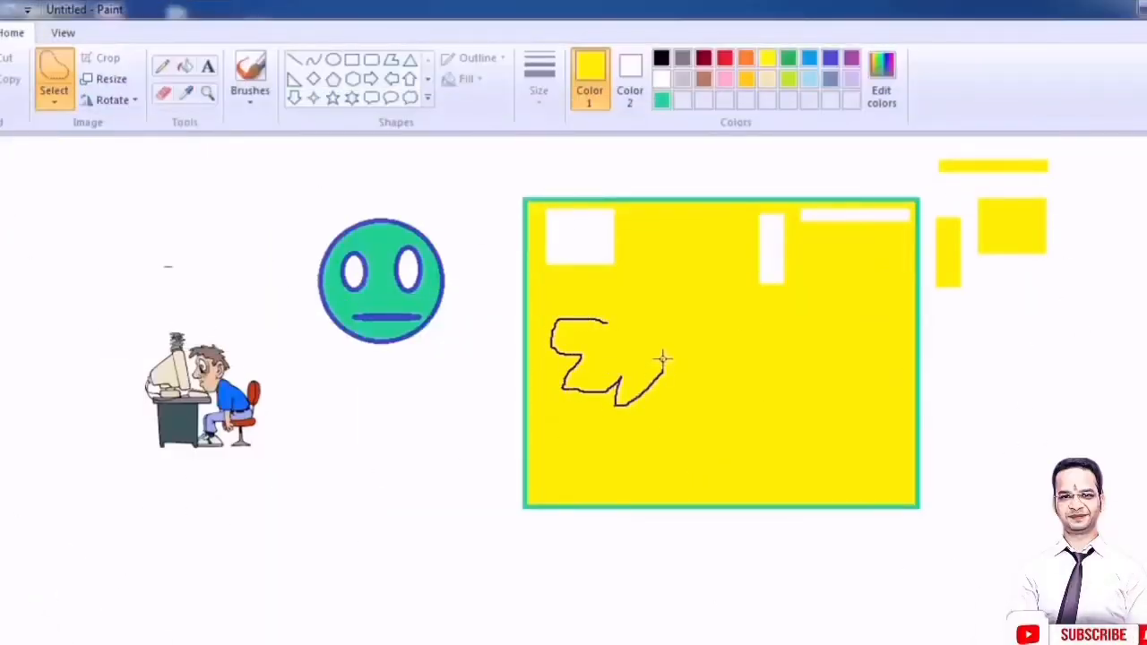
mouse_move(685, 314)
mouse_down()
mouse_move(653, 329)
mouse_move(627, 291)
mouse_move(625, 315)
mouse_move(601, 291)
mouse_move(607, 322)
mouse_up()
drag(621, 363, 1049, 375)
mouse_move(767, 334)
mouse_down()
mouse_move(829, 359)
mouse_move(832, 387)
mouse_move(867, 402)
mouse_move(796, 453)
mouse_move(734, 448)
mouse_move(795, 347)
mouse_move(766, 331)
mouse_up()
drag(818, 397, 371, 475)
click(701, 569)
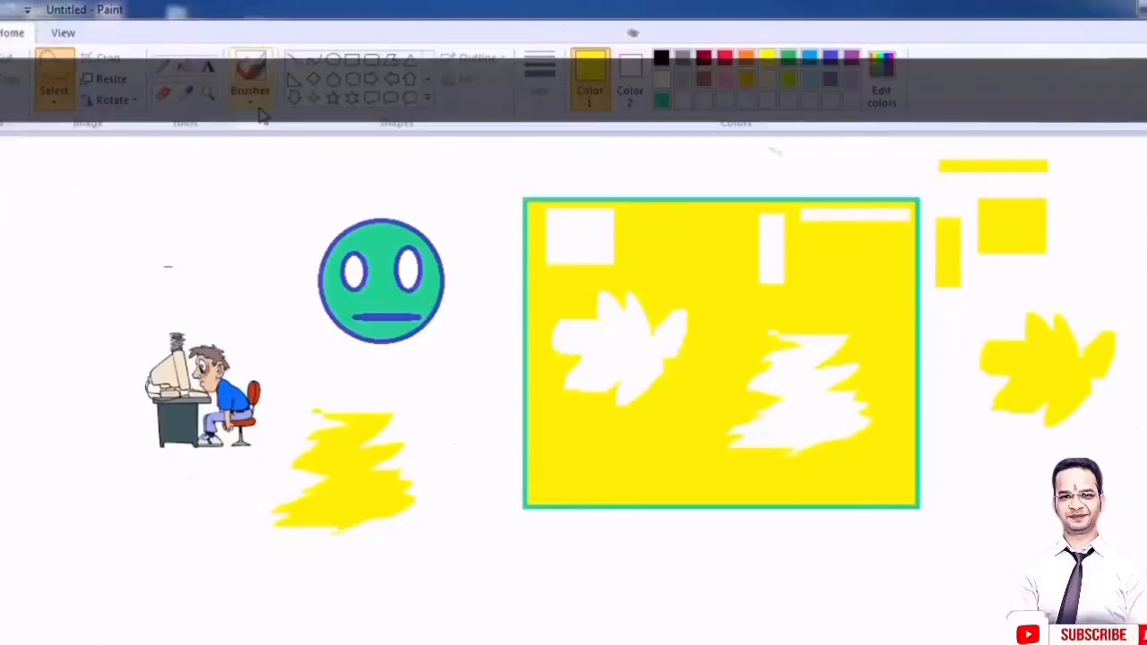
Paint yellow sample strokes around the face and across the rectangle with several brush types, including the Airbrush.
click(250, 99)
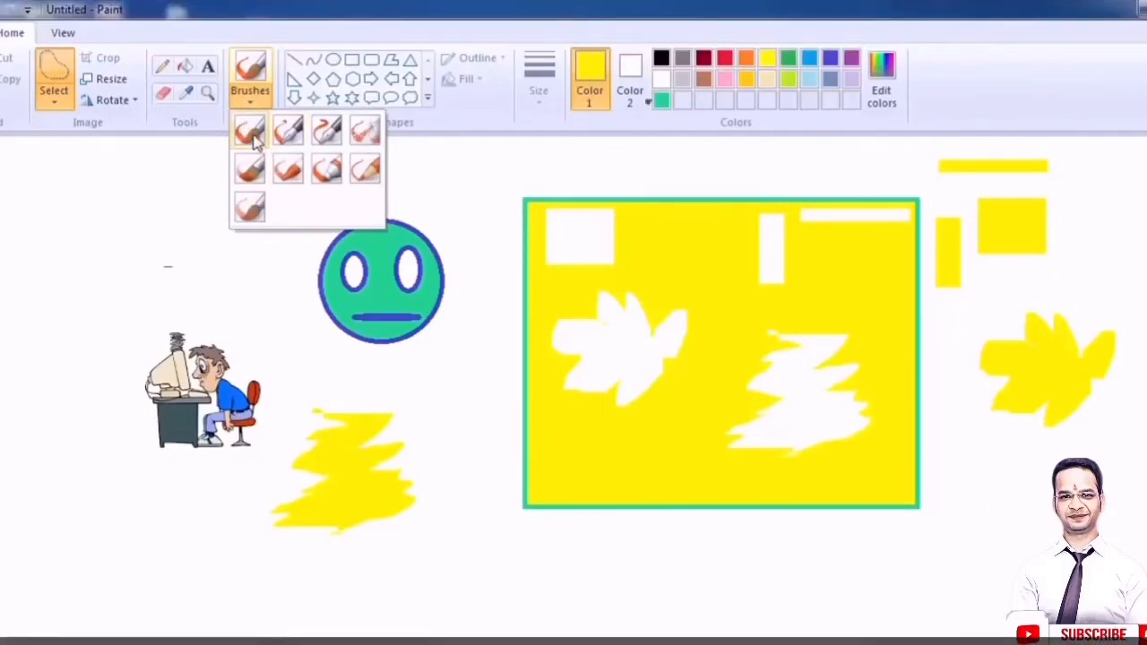
click(254, 136)
drag(248, 266, 339, 412)
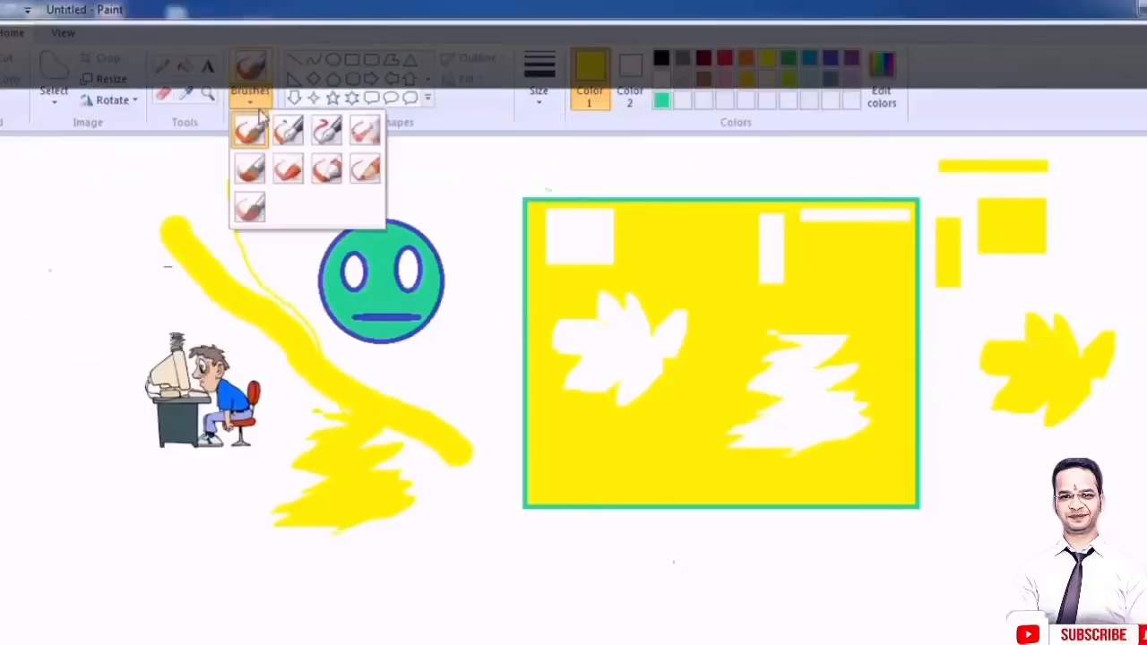
click(381, 148)
mouse_move(395, 156)
mouse_down()
mouse_move(486, 384)
mouse_move(371, 568)
mouse_move(295, 560)
mouse_up()
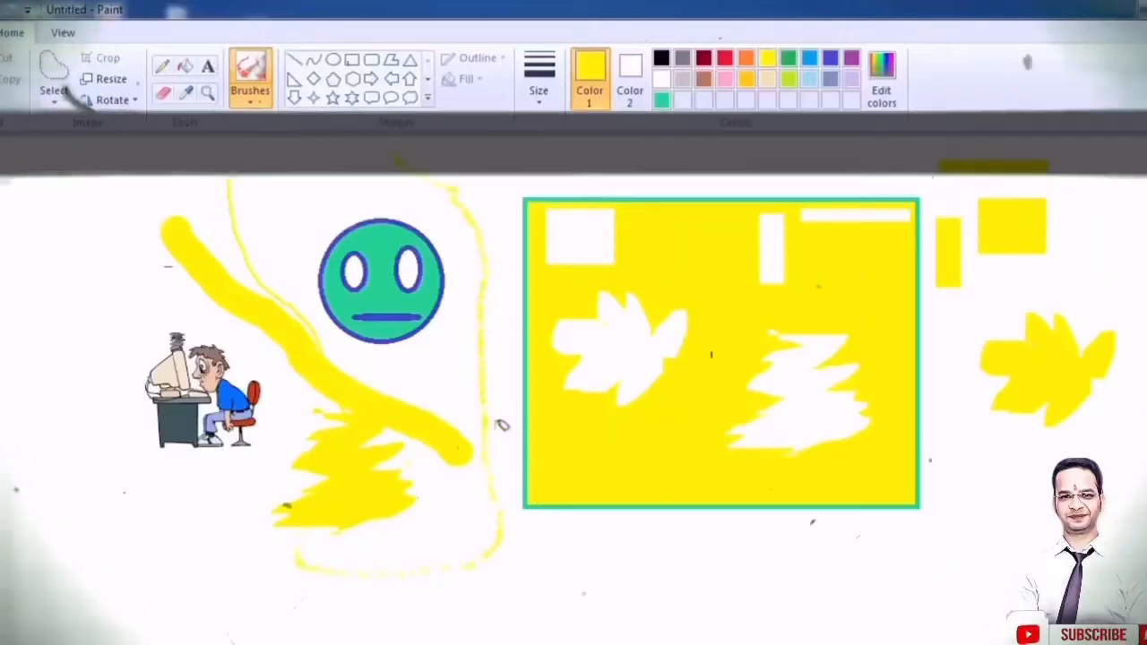
click(258, 100)
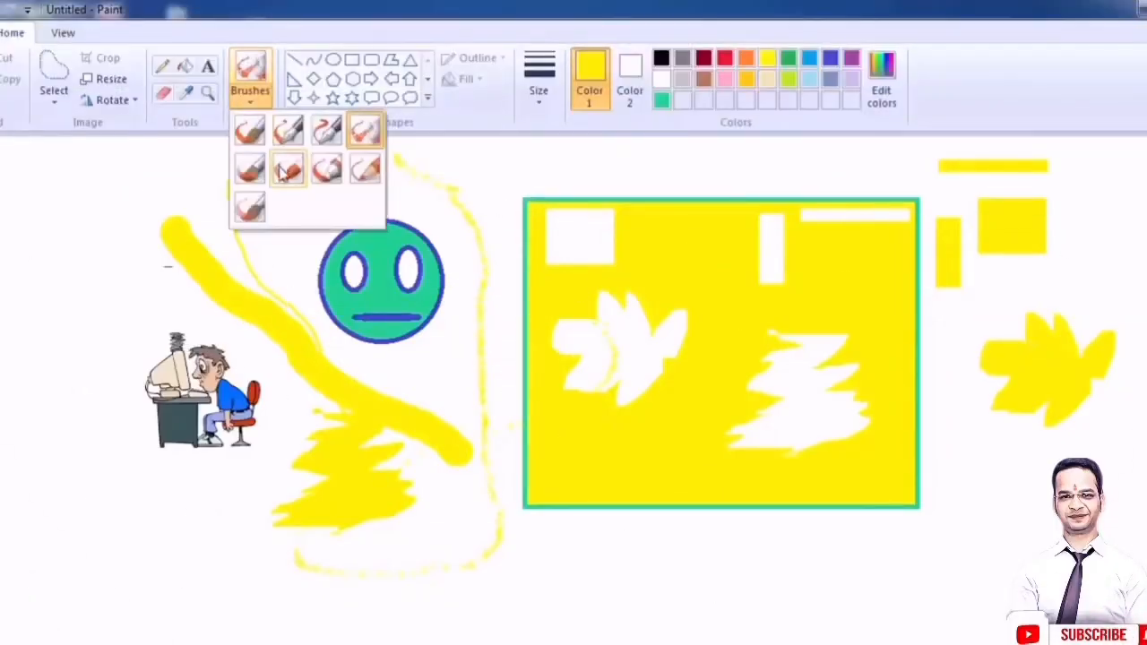
mouse_move(378, 182)
mouse_down()
mouse_move(317, 184)
mouse_move(298, 265)
mouse_move(427, 453)
mouse_up()
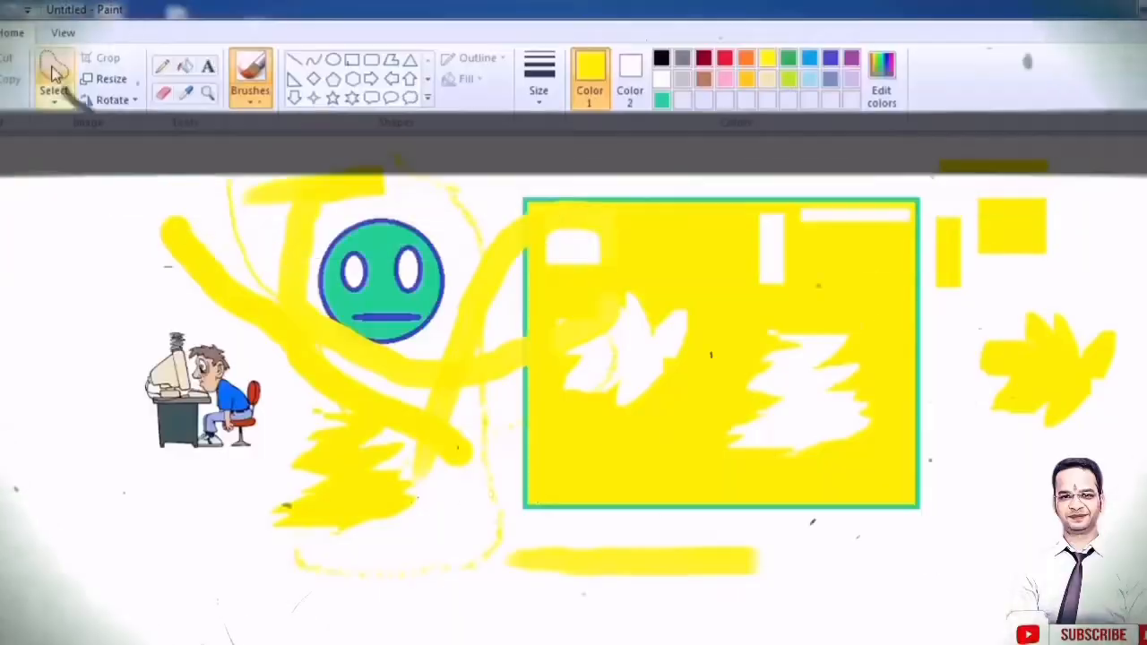
Clear the whole canvas and draw a tall, narrow red rectangle filled with red.
click(54, 97)
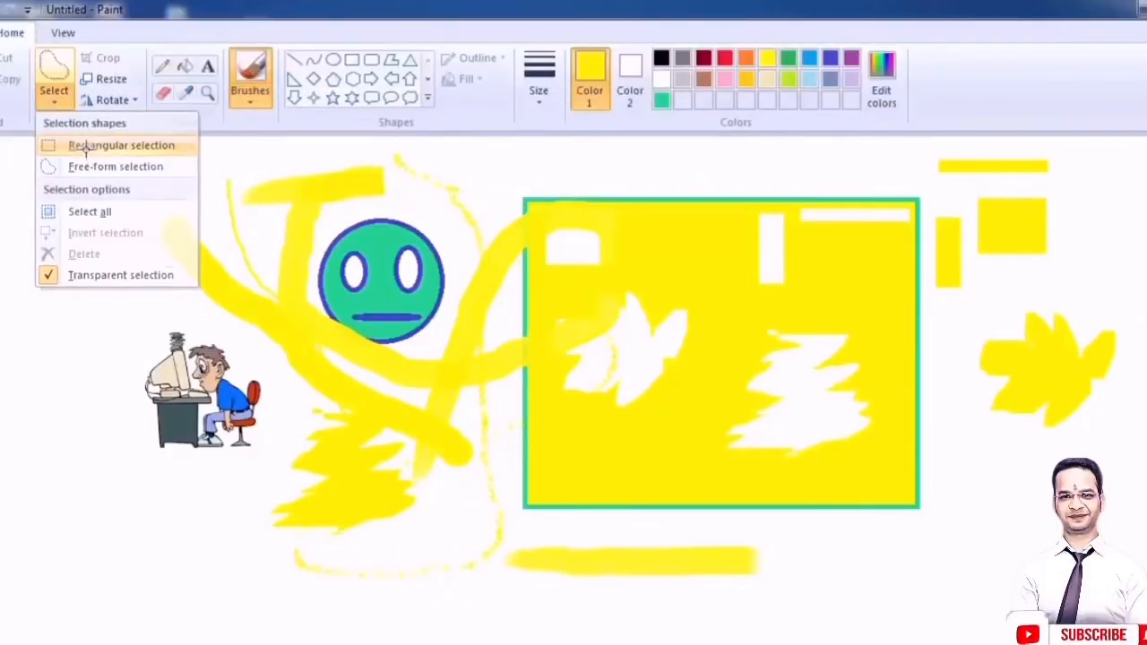
key(Delete)
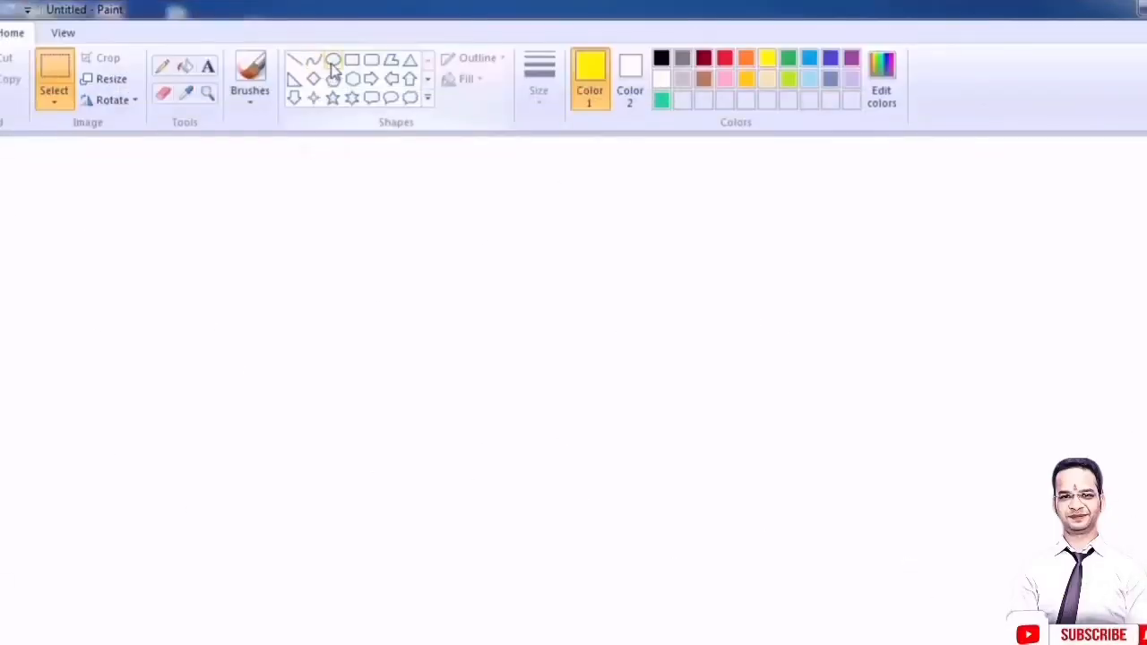
click(353, 61)
drag(300, 229, 405, 500)
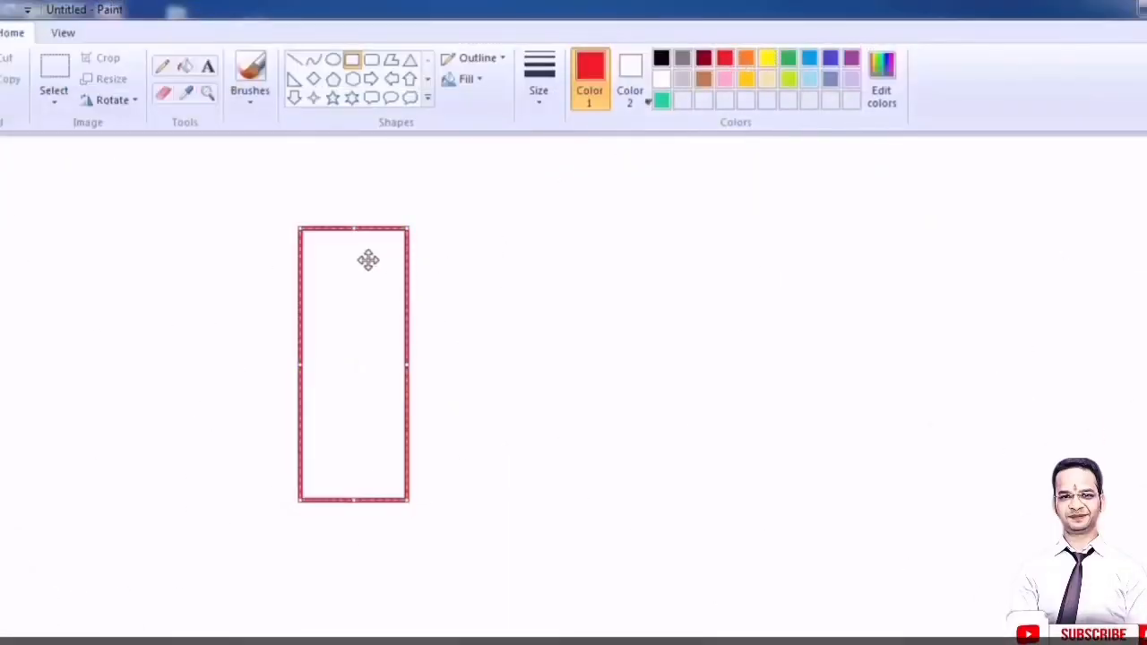
click(185, 66)
click(329, 265)
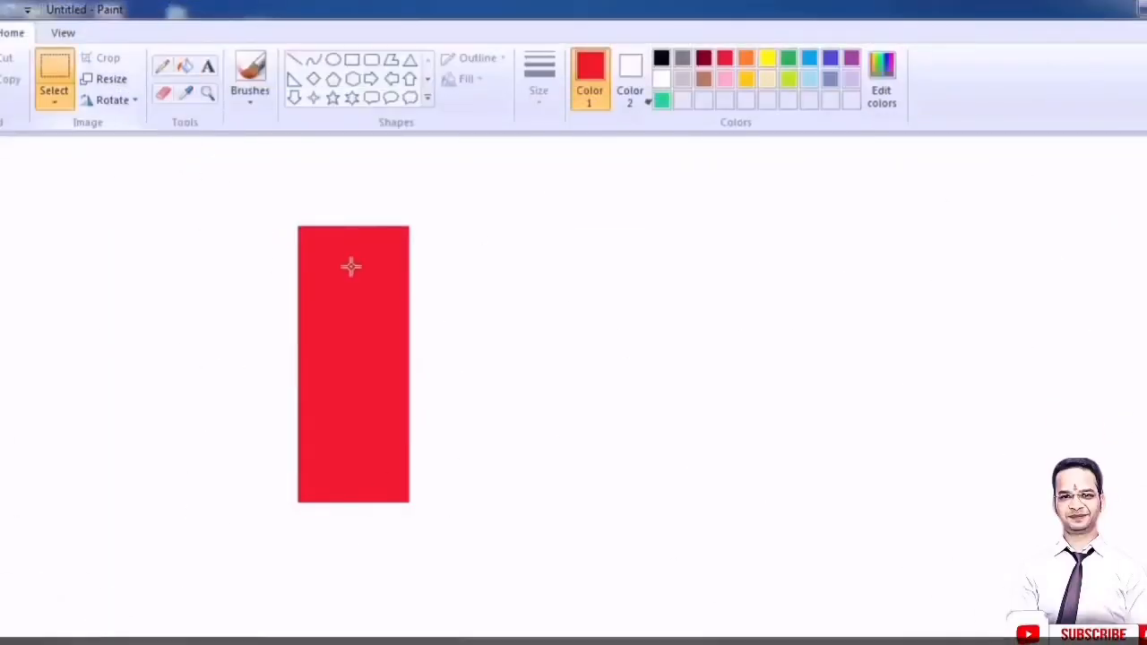
Select an area around the red rectangle and skew it horizontally by 45 degrees.
drag(121, 162, 593, 578)
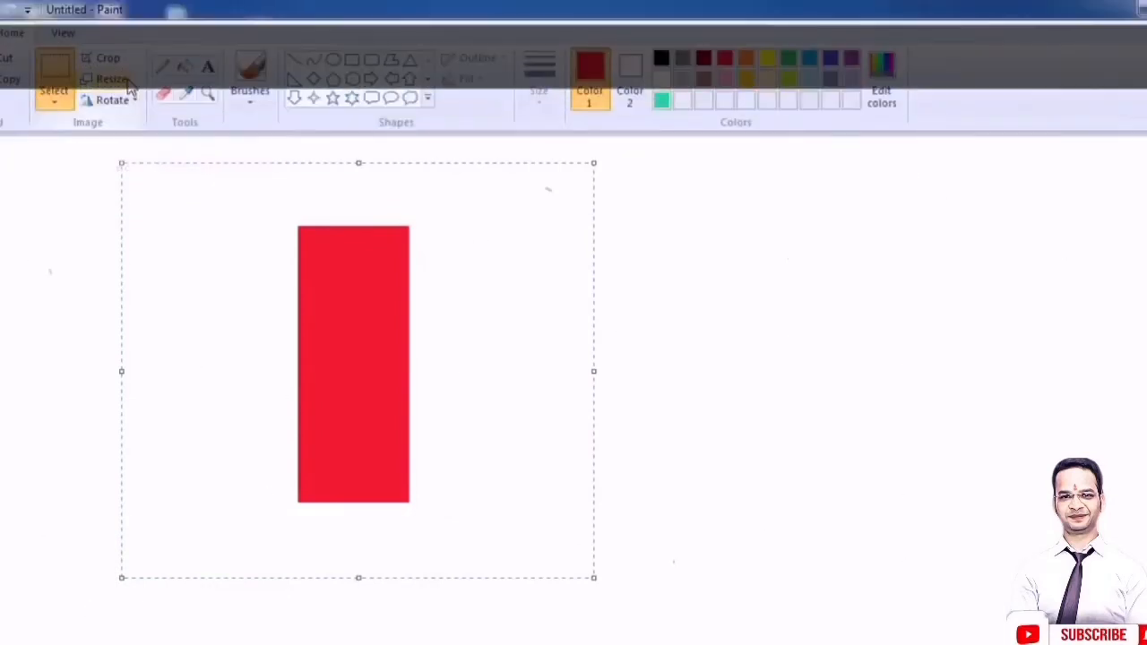
click(111, 79)
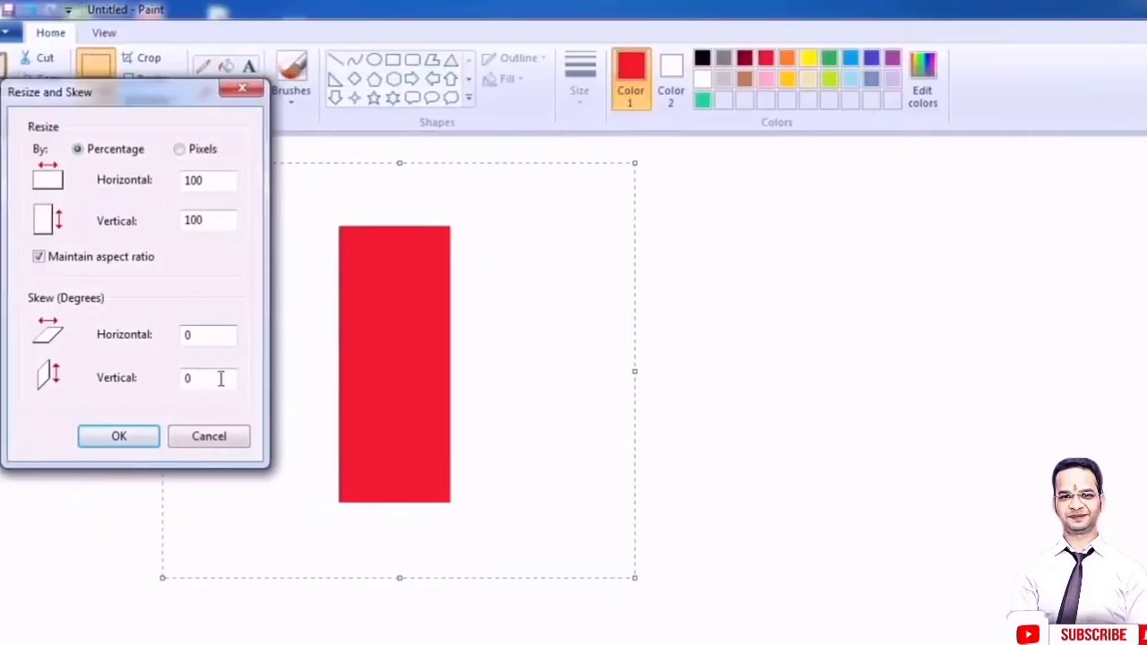
double_click(215, 335)
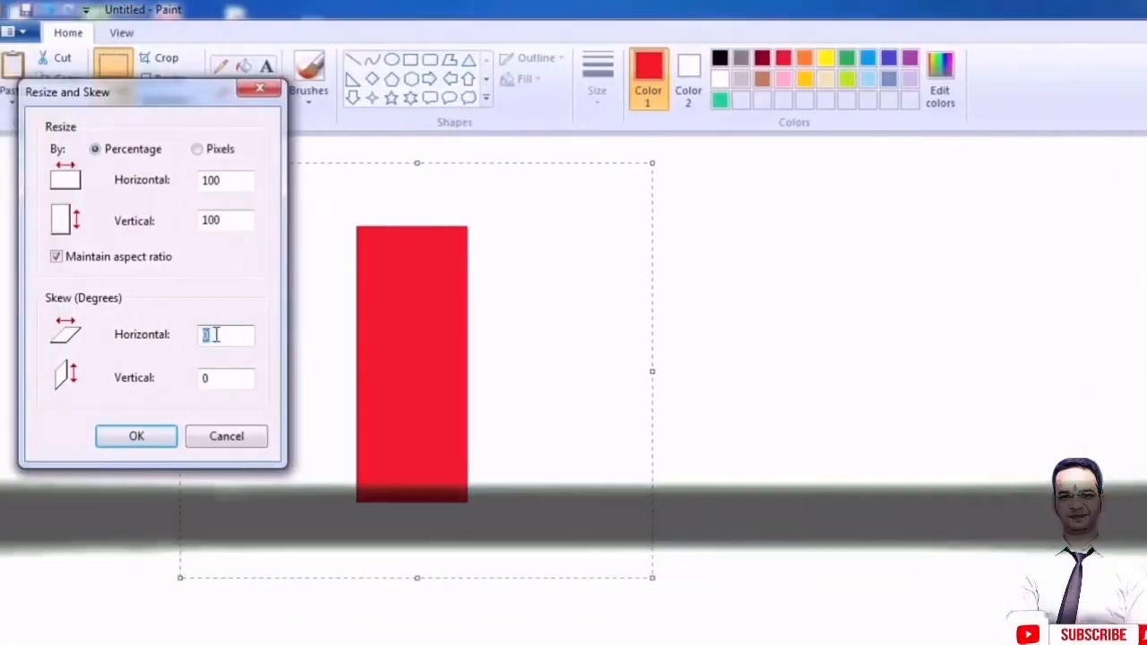
text(45)
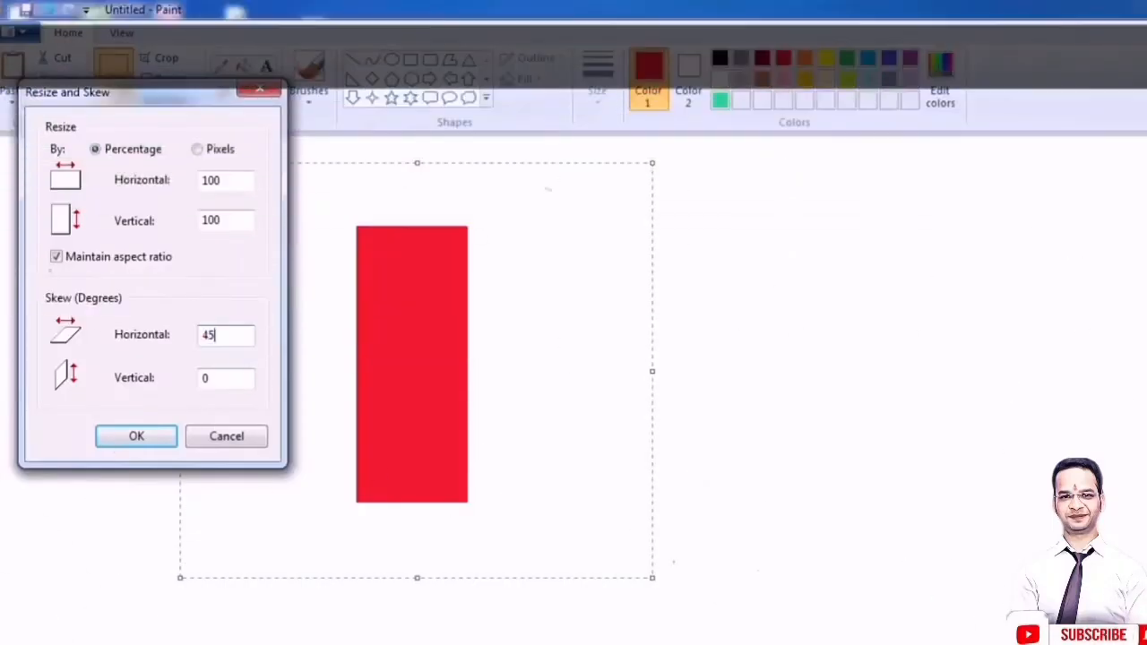
click(138, 438)
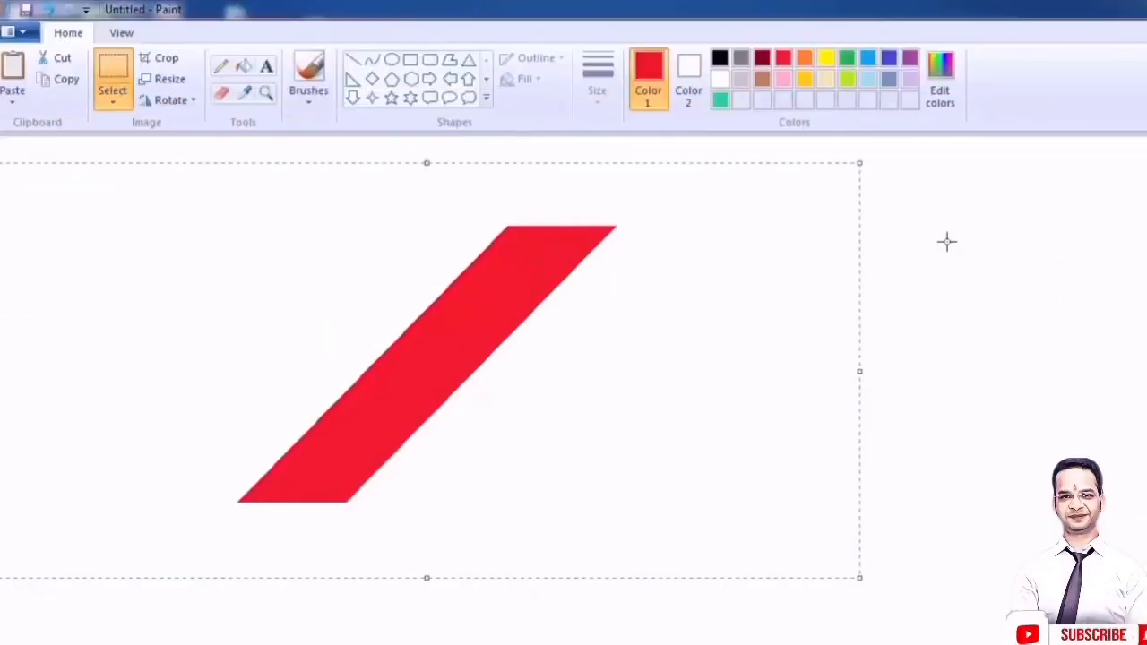
Paste a copy of the skewed red shape, place it beside the original and flip it vertically.
key(ctrl+v)
drag(390, 262, 607, 349)
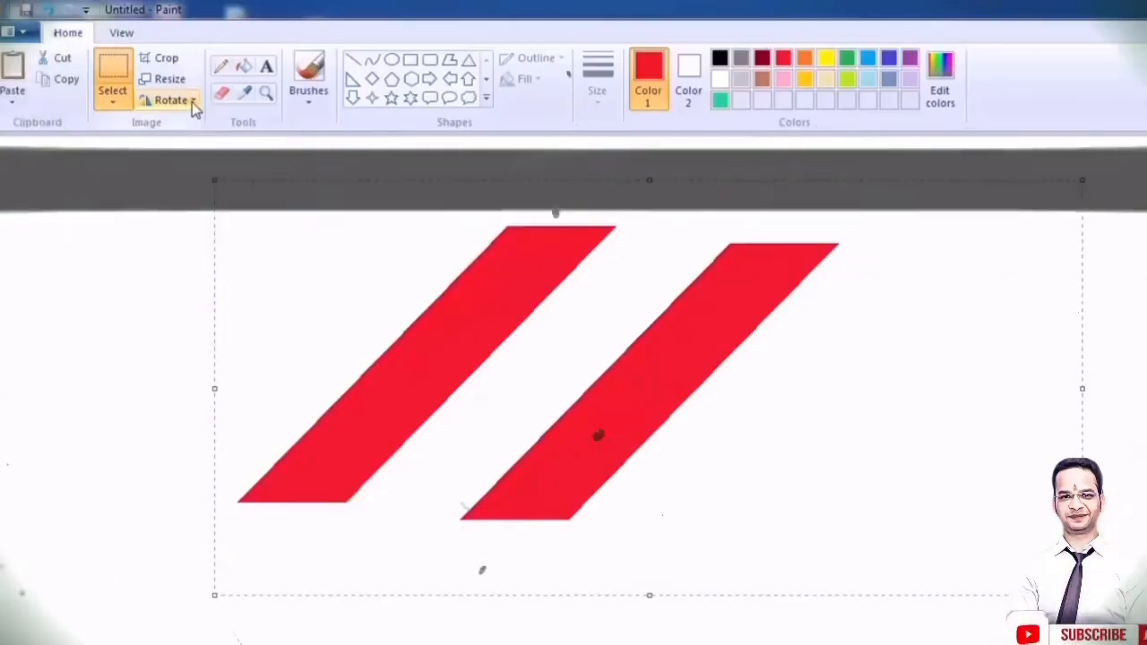
click(192, 103)
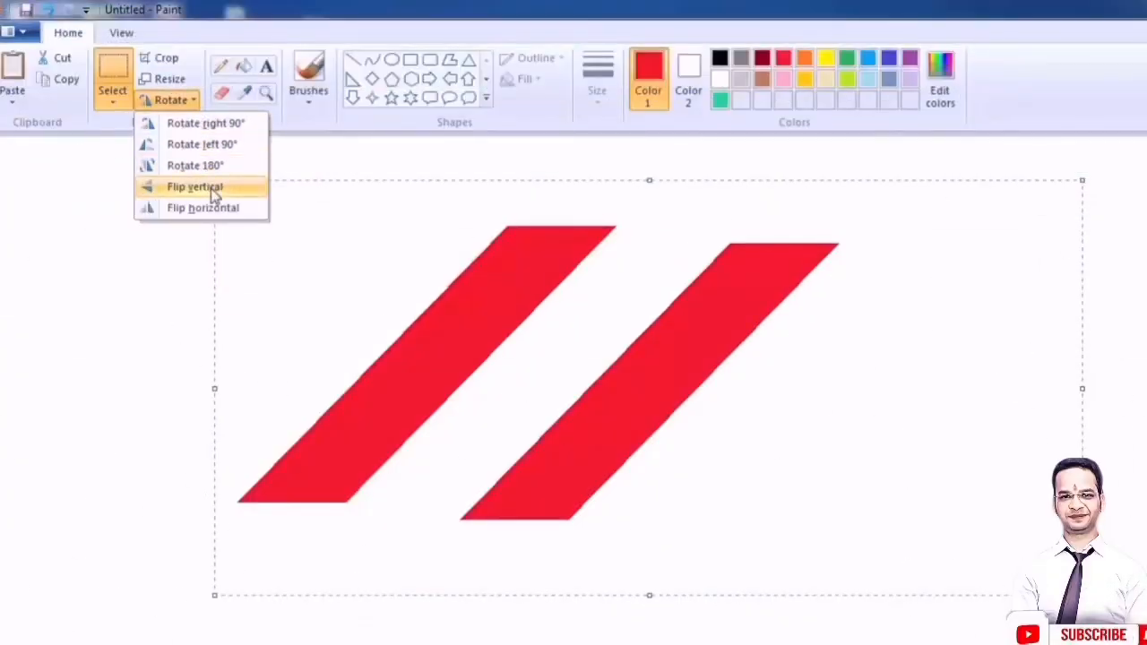
click(211, 188)
Place the flipped copy directly beneath the original to form a left-pointing chevron, and fill that lower piece with gray.
drag(673, 394, 595, 553)
scroll(573, 389, down, 1)
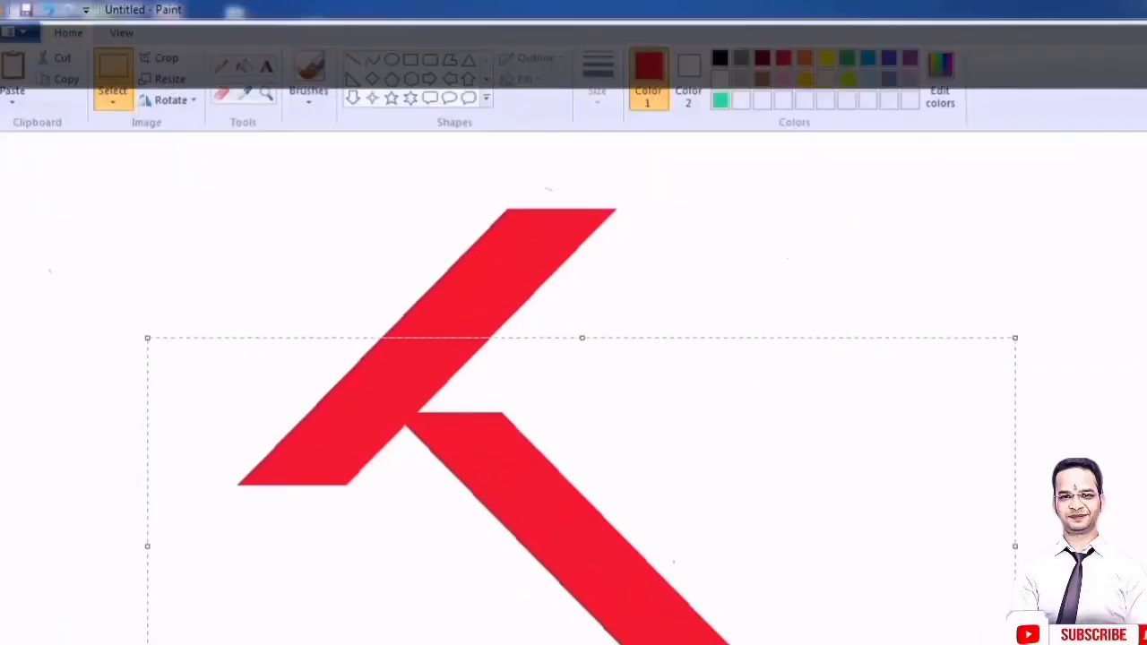
scroll(573, 390, down, 1)
drag(433, 583, 422, 584)
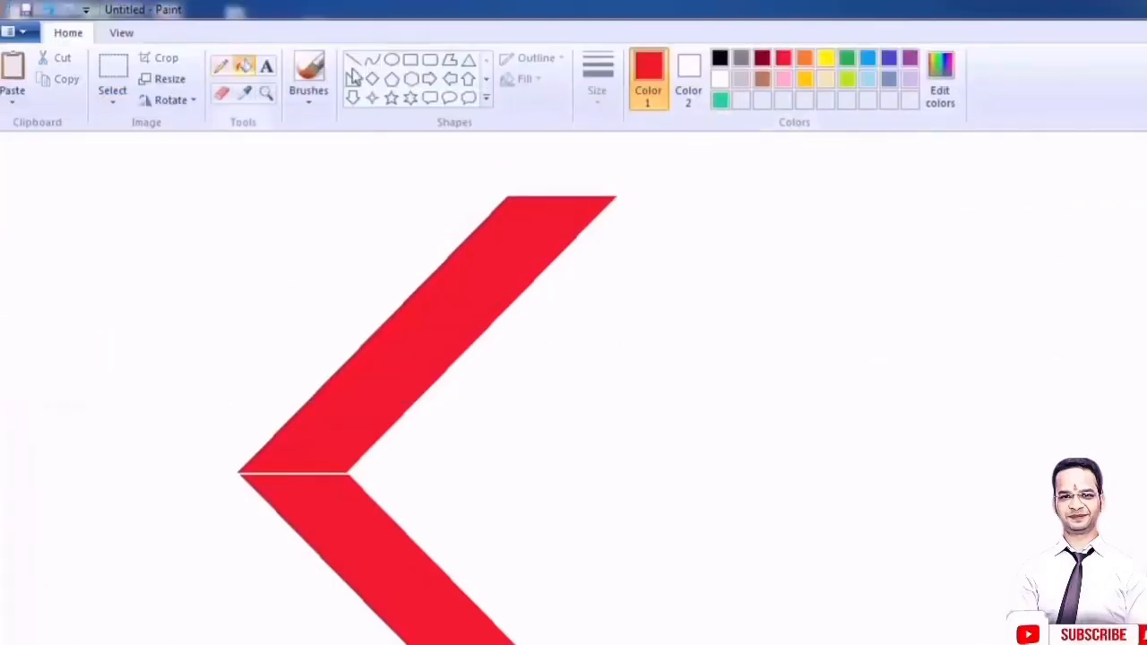
click(742, 59)
click(369, 511)
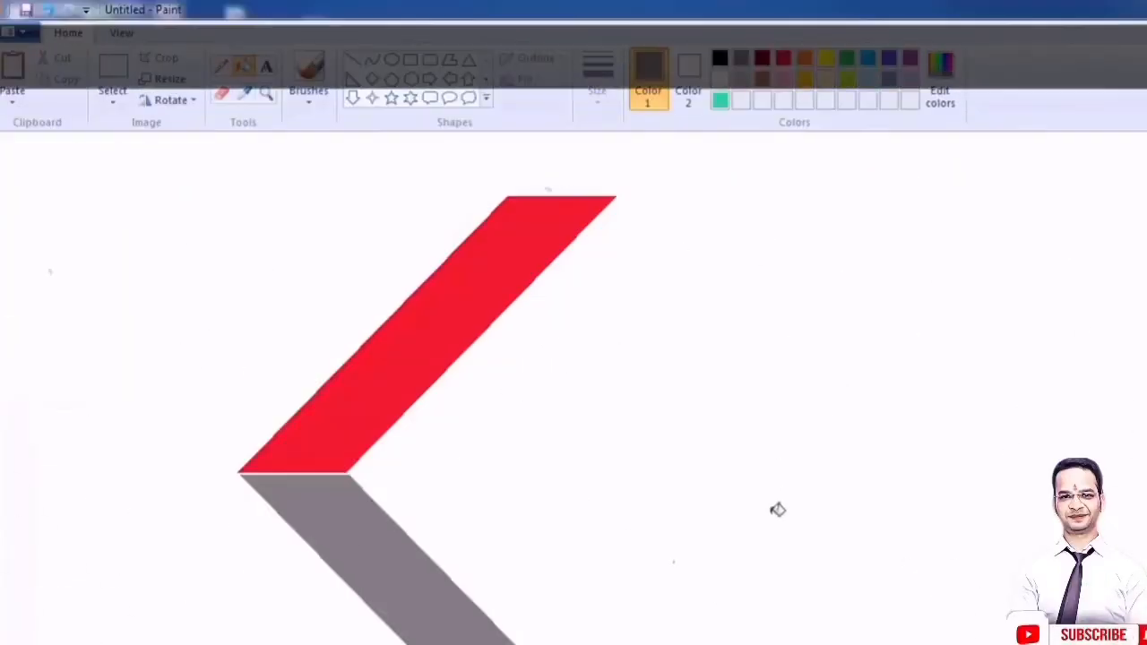
Draw gray-outlined rectangles of various sizes scattered around and across the chevron.
click(410, 61)
drag(522, 320, 731, 473)
drag(803, 293, 1039, 445)
drag(757, 186, 883, 249)
drag(238, 195, 442, 260)
drag(426, 362, 537, 556)
drag(721, 572, 961, 641)
drag(80, 312, 198, 375)
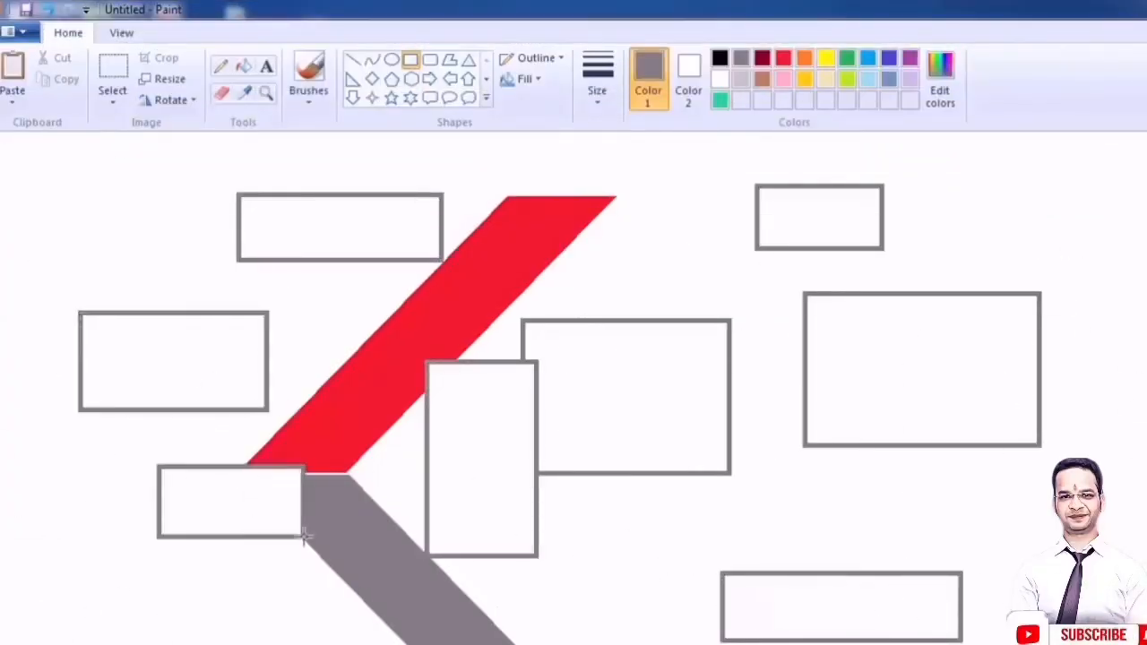
Select a rectangular area over the red piece and the central rectangles, invert the selection and delete the inverted area.
click(112, 72)
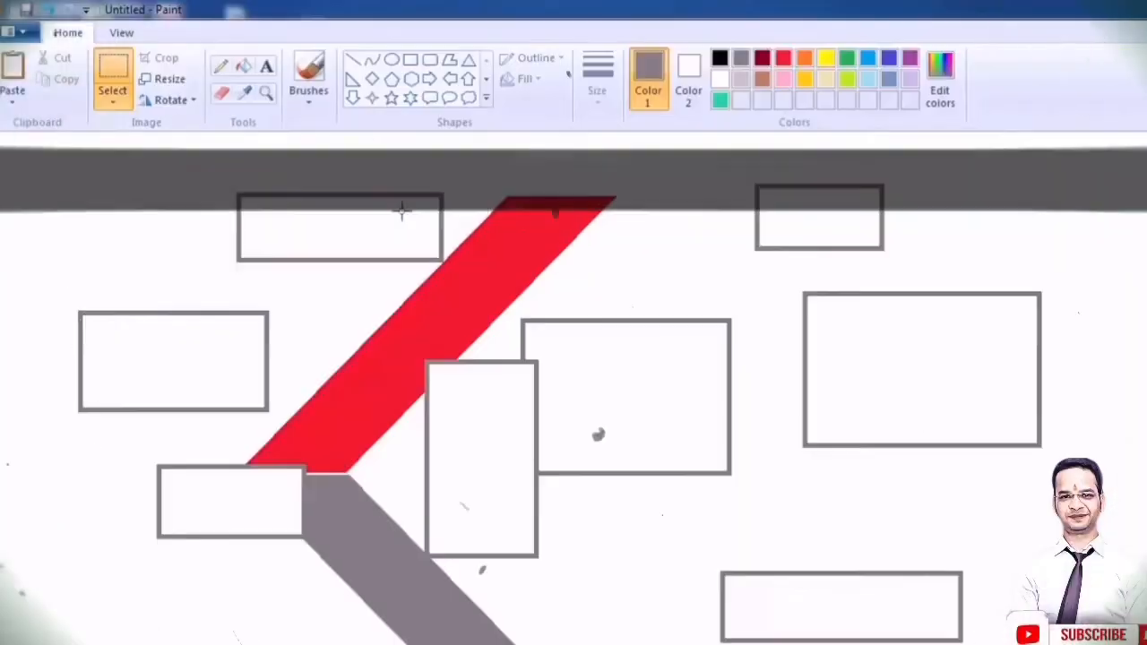
drag(401, 212, 740, 513)
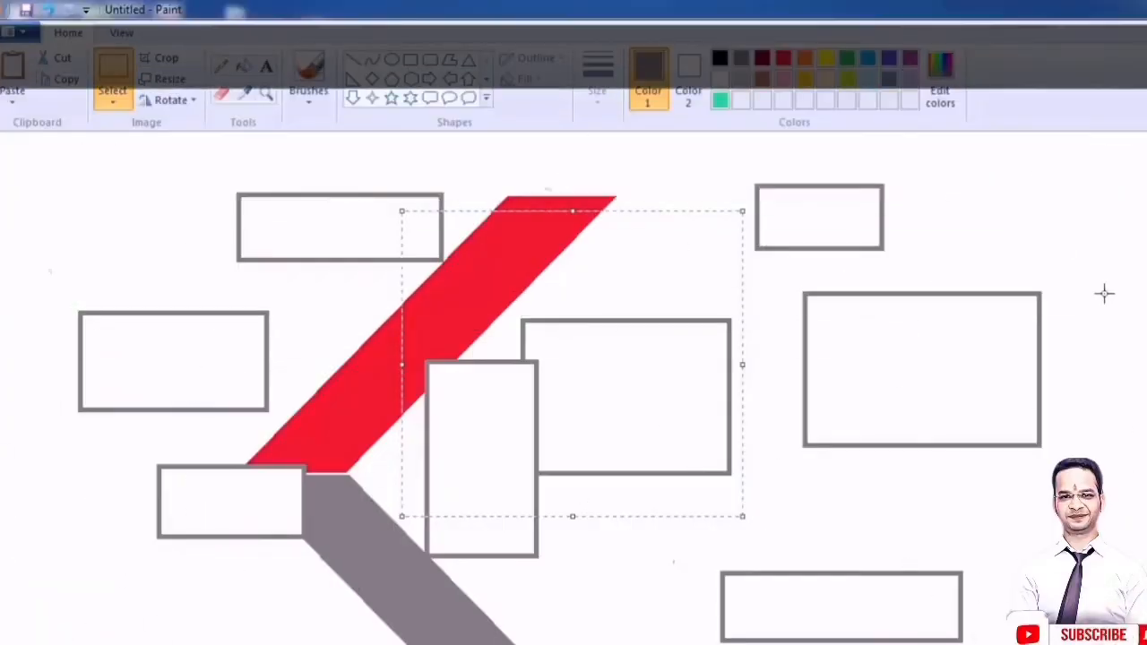
click(113, 102)
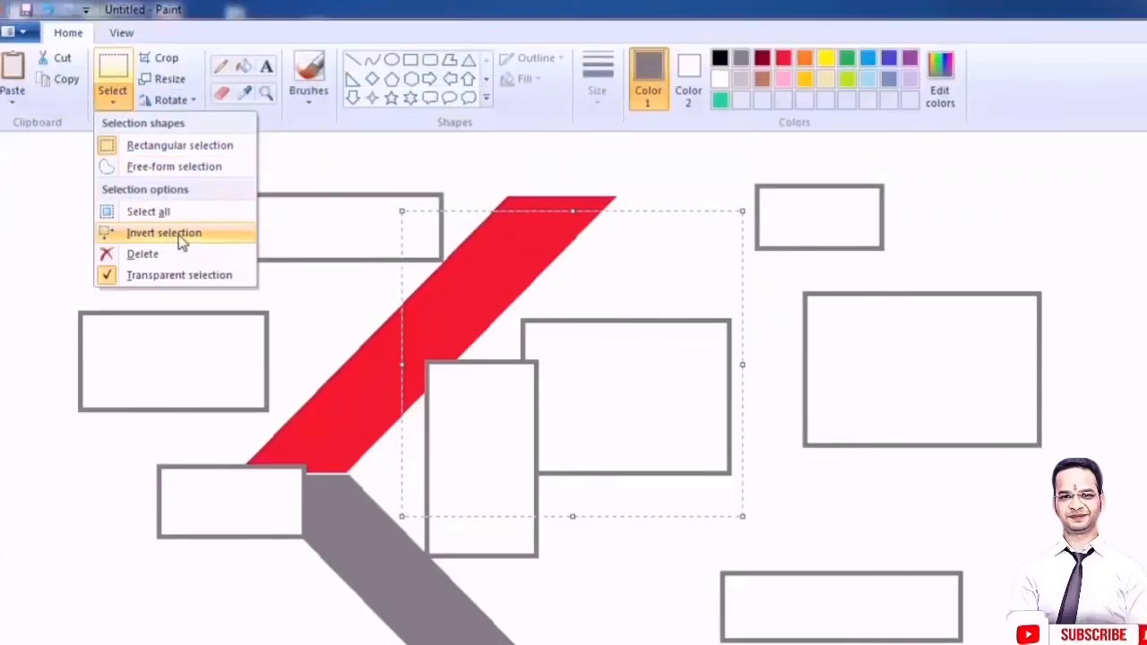
click(171, 239)
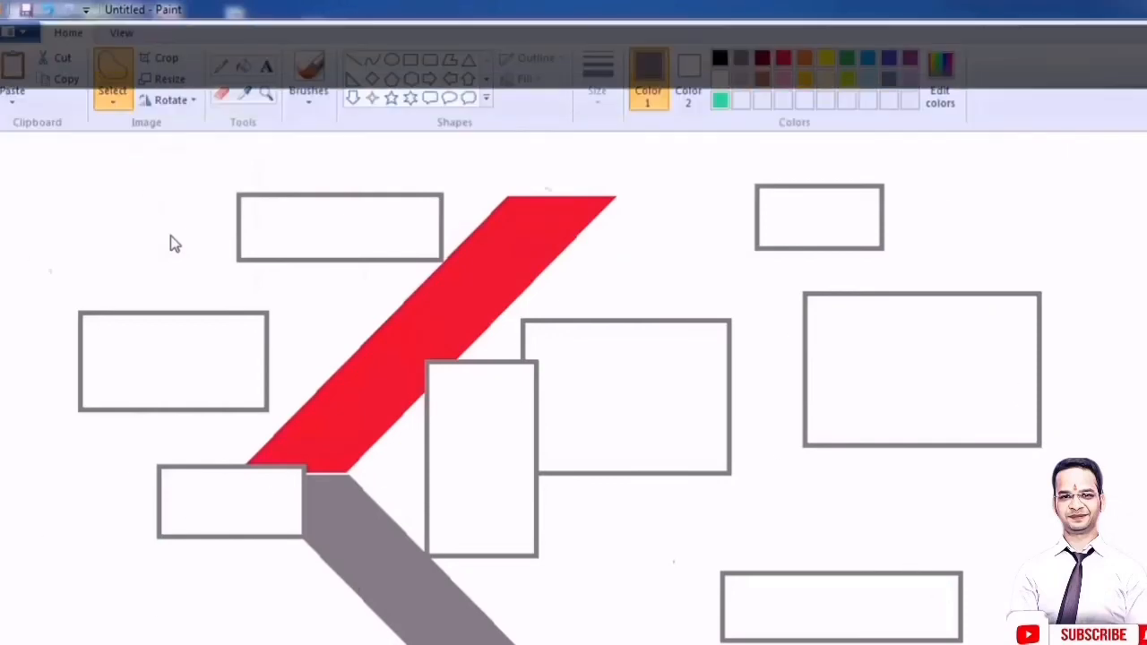
key(Delete)
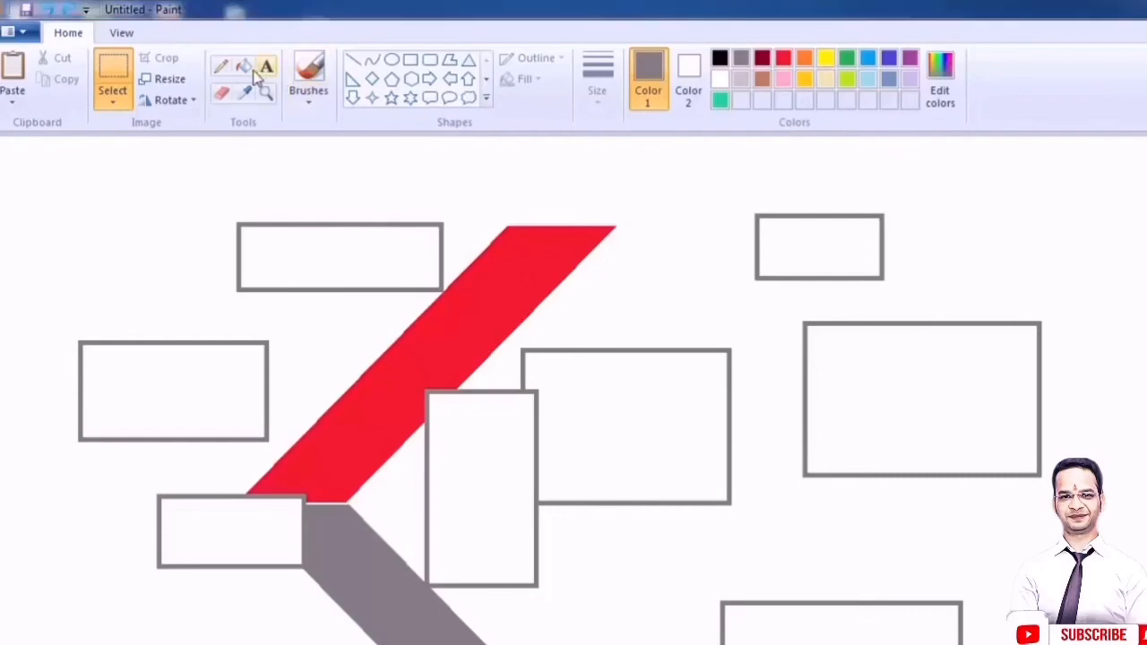
Fill the large rectangle right of the chevron with gray and select a 374 × 369 px area around it and the small rectangle above.
click(884, 390)
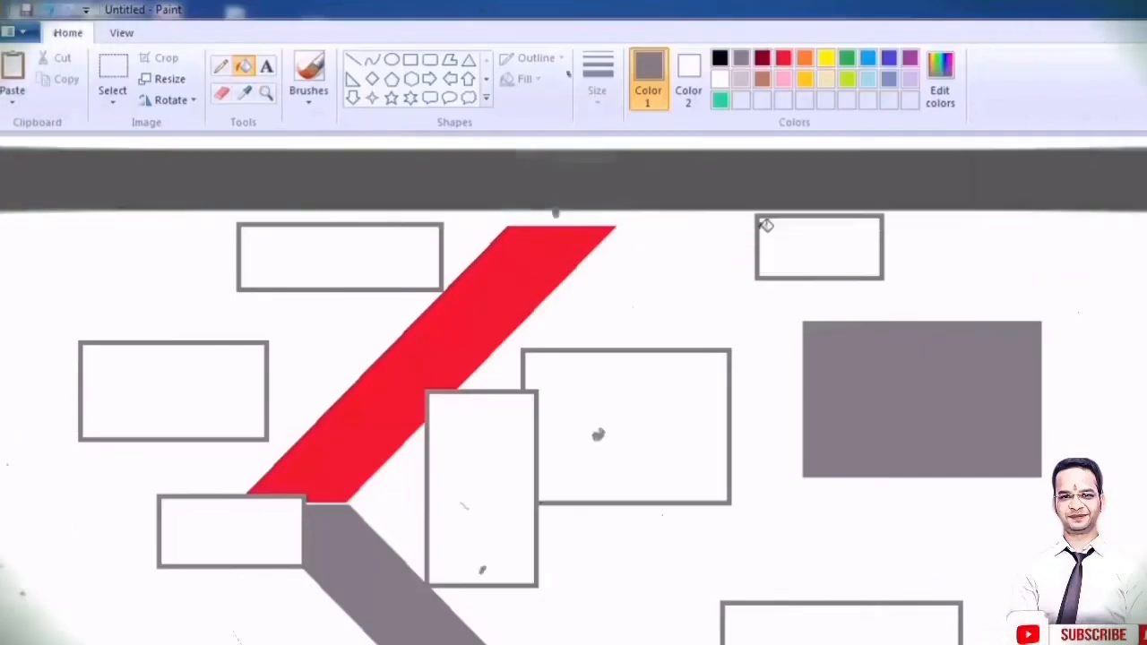
click(113, 72)
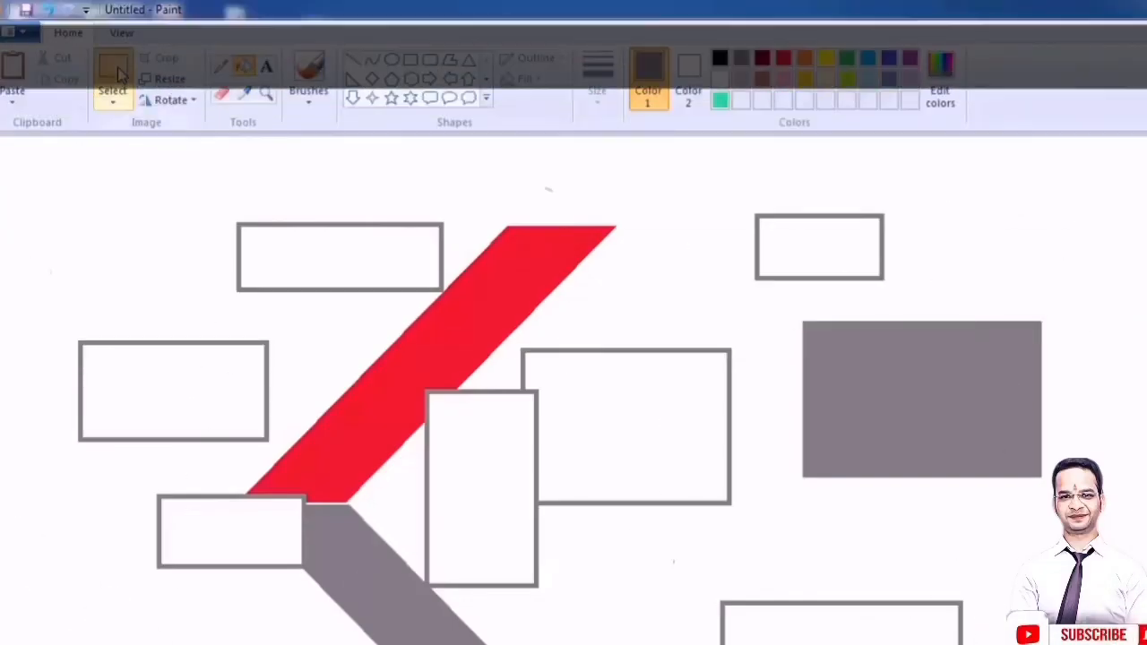
drag(743, 181, 1094, 524)
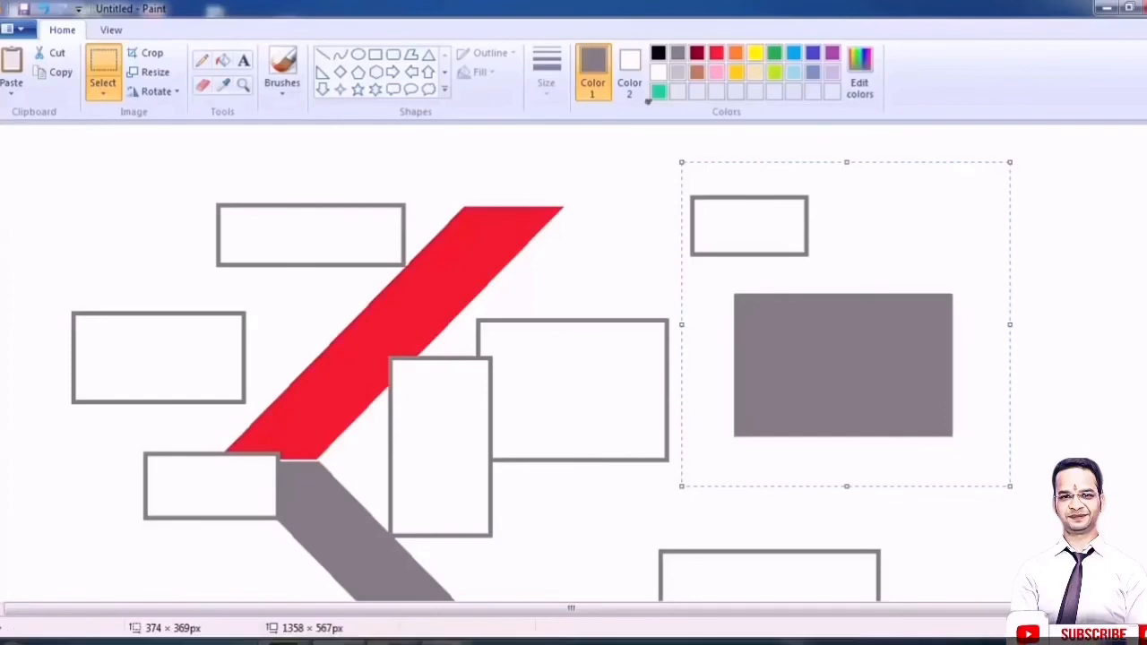
scroll(1078, 323, down, 1)
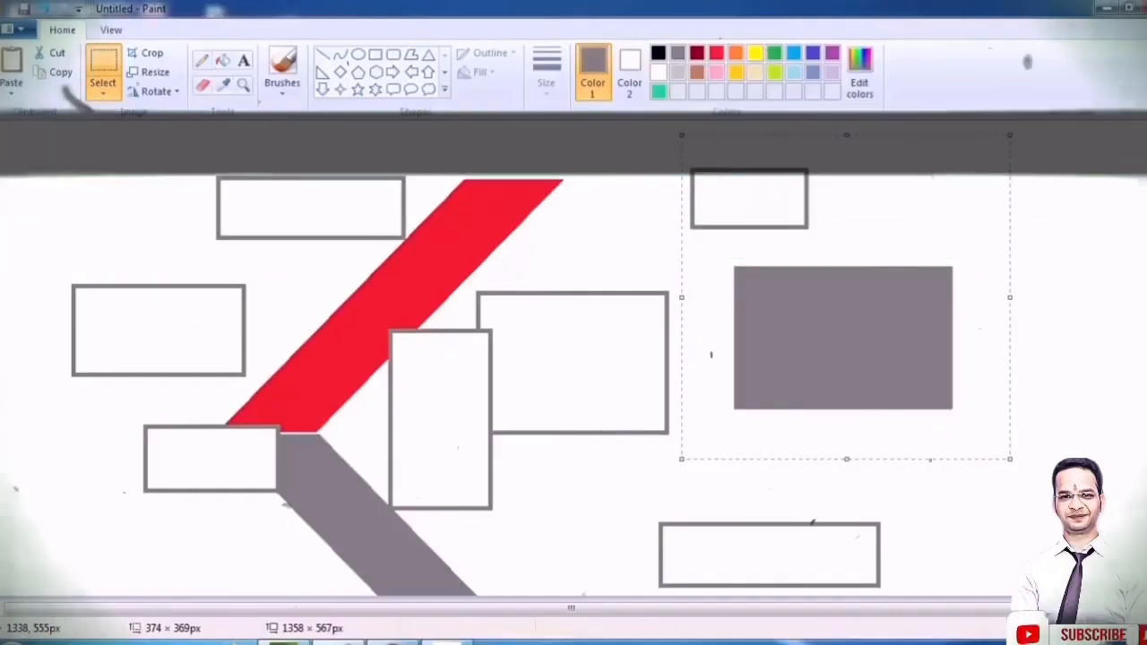
scroll(1079, 313, right, 1)
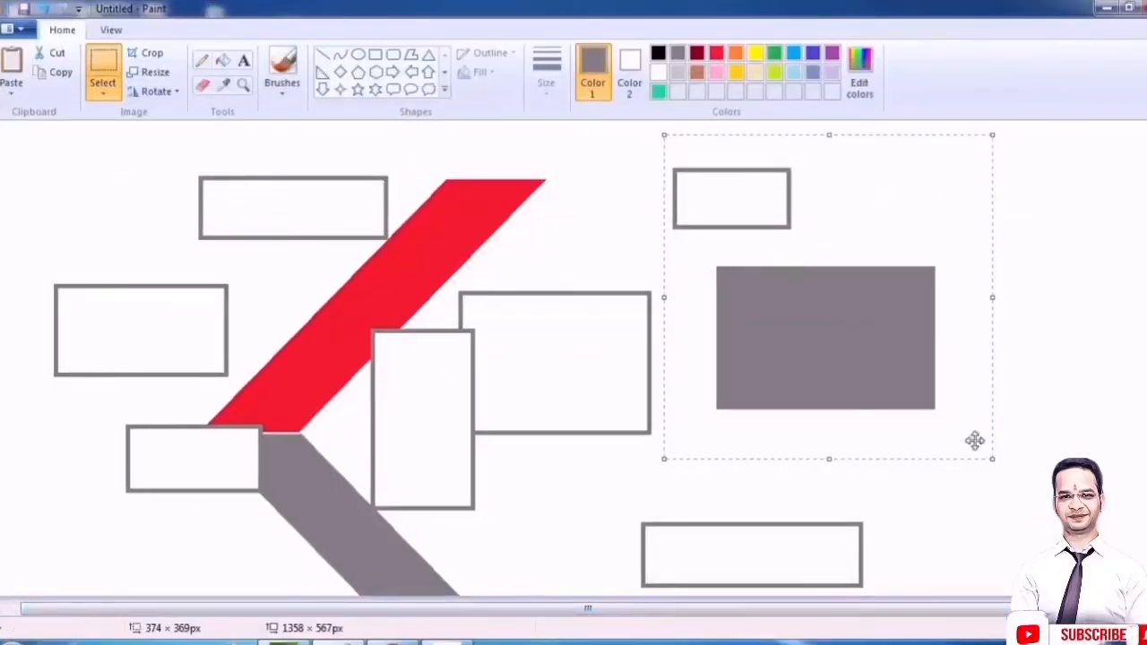